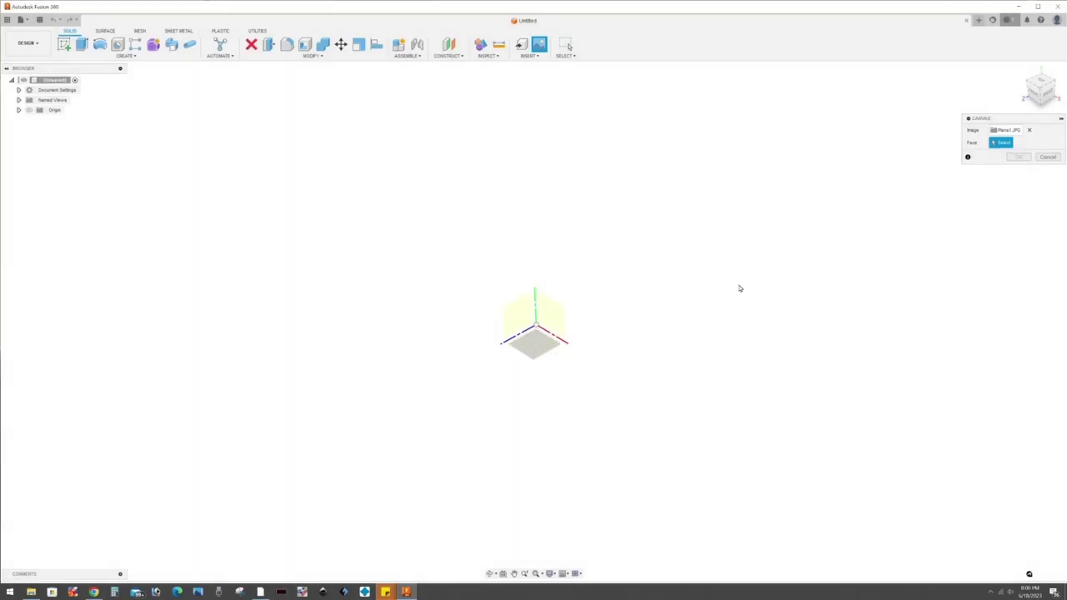
# - Place the Plans1 image on its plane and zoom in on it
pyautogui.click(533, 344)
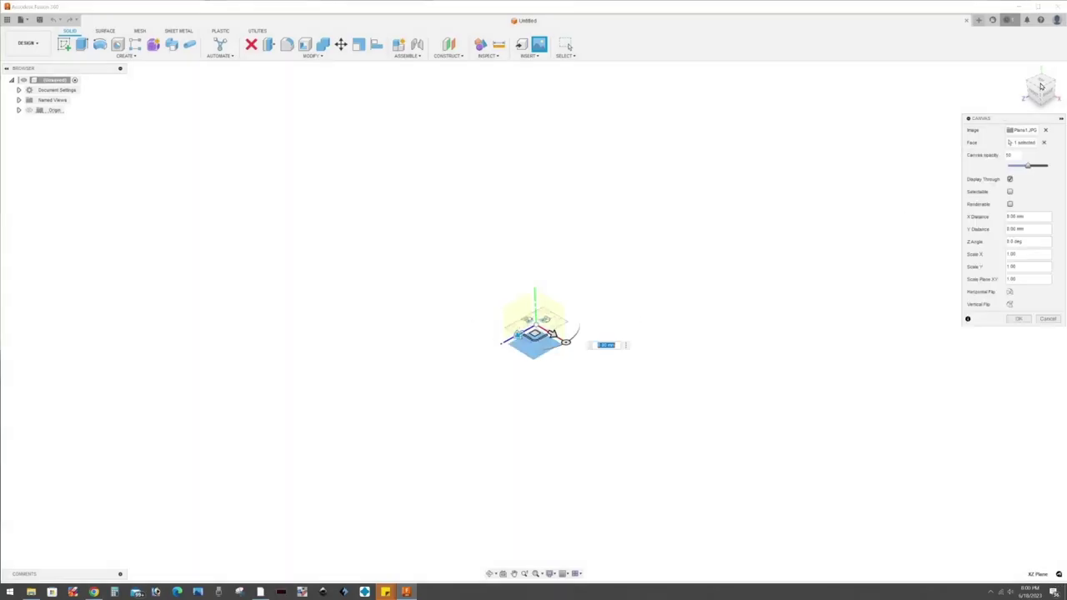
pyautogui.scroll(1, 605, 324)
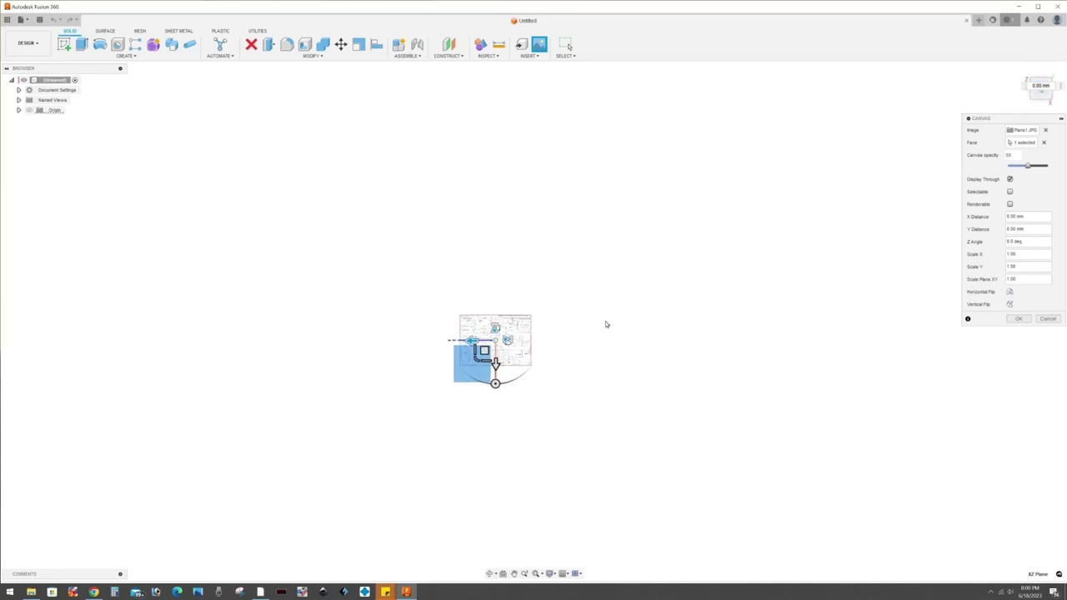
pyautogui.scroll(1, 600, 322)
pyautogui.scroll(1, 593, 320)
pyautogui.scroll(2, 586, 322)
pyautogui.scroll(2, 586, 322)
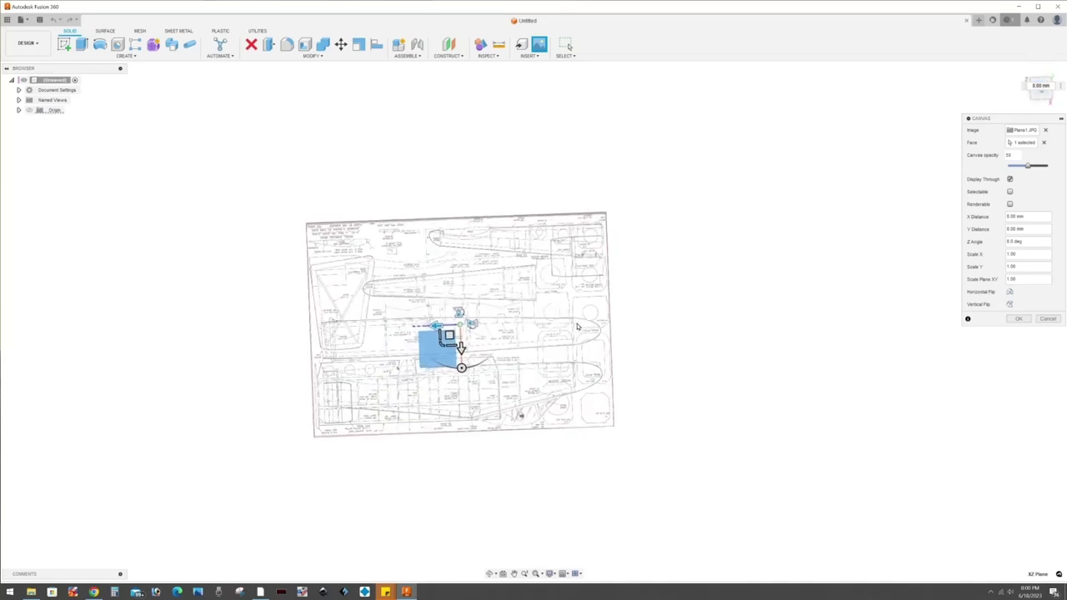
pyautogui.scroll(1, 517, 350)
# - Rotate the Plans1 canvas 180° so the plan reads upright, and confirm it
pyautogui.moveTo(495, 368); pyautogui.dragTo(488, 284)
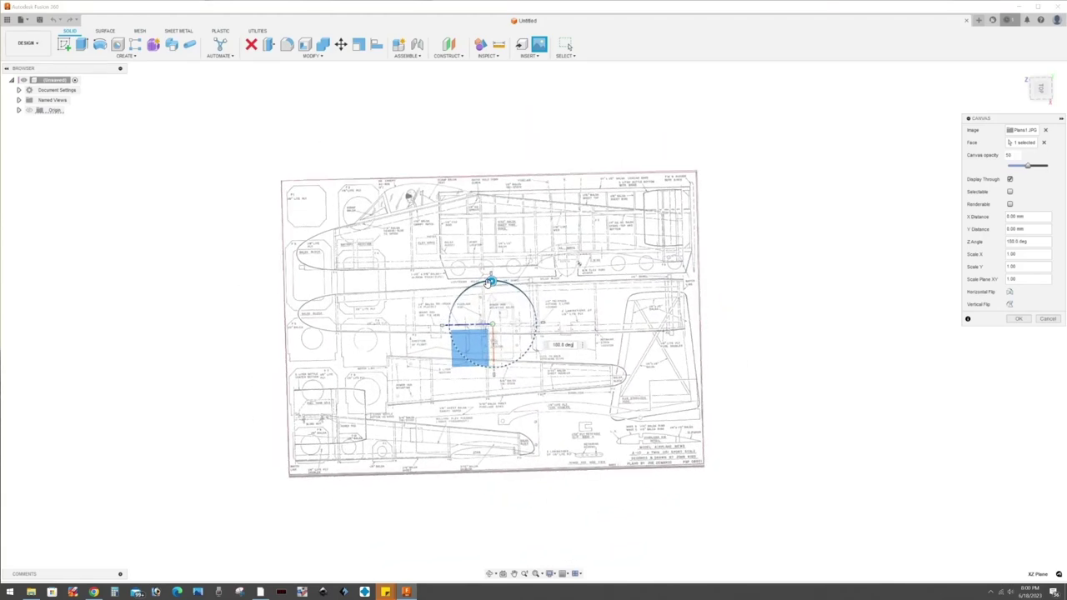
pyautogui.click(1039, 93)
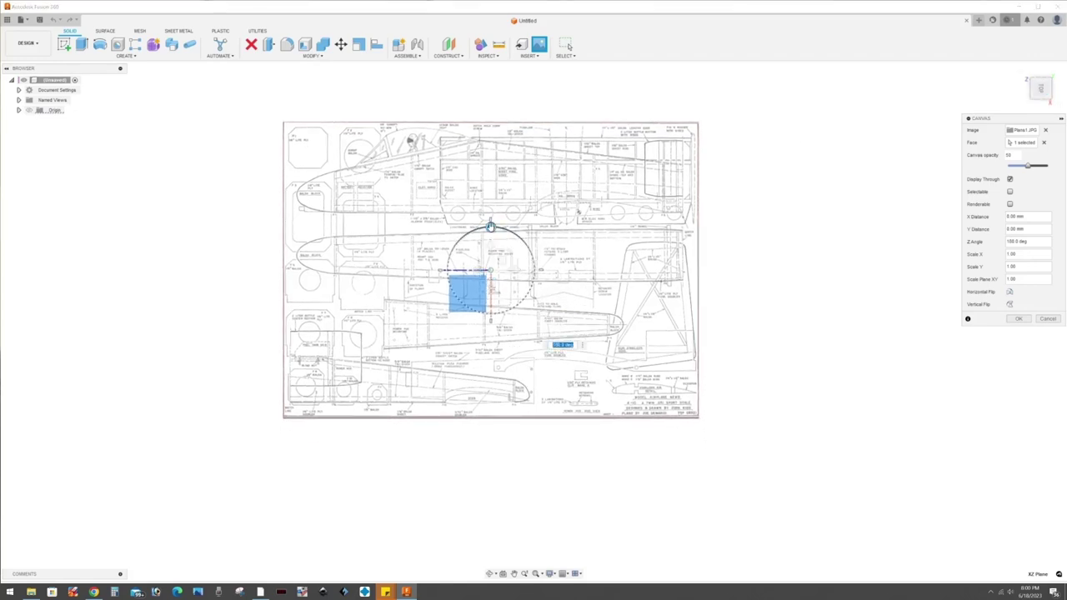
pyautogui.click(1013, 321)
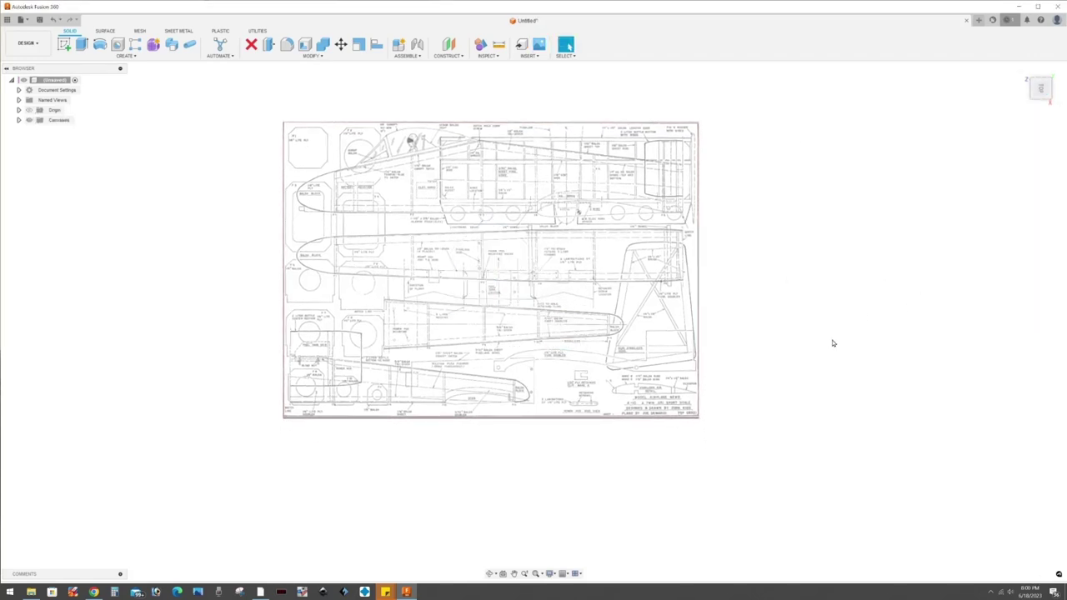
pyautogui.scroll(-5, 831, 340)
pyautogui.scroll(3, 820, 345)
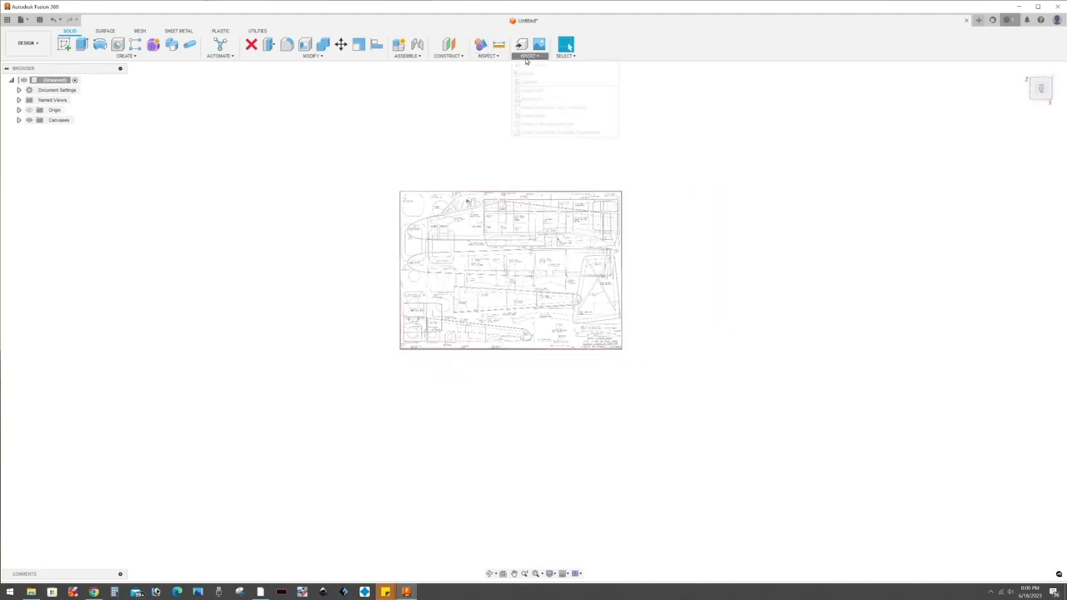
# - Insert Plans2.JPG from the computer as a canvas on the XZ plane
pyautogui.click(527, 90)
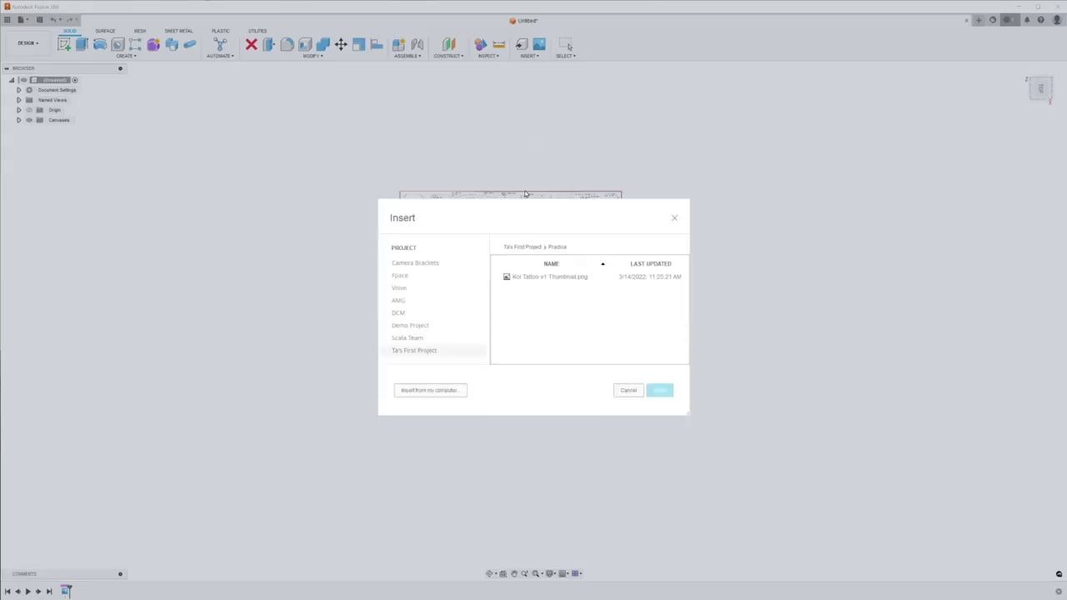
pyautogui.click(430, 390)
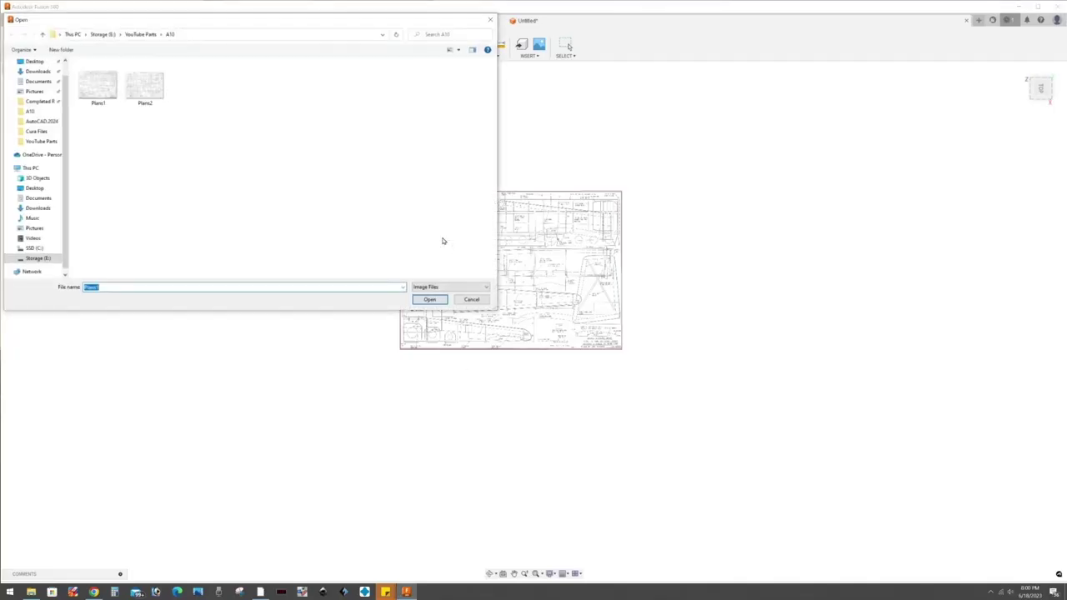
pyautogui.click(429, 301)
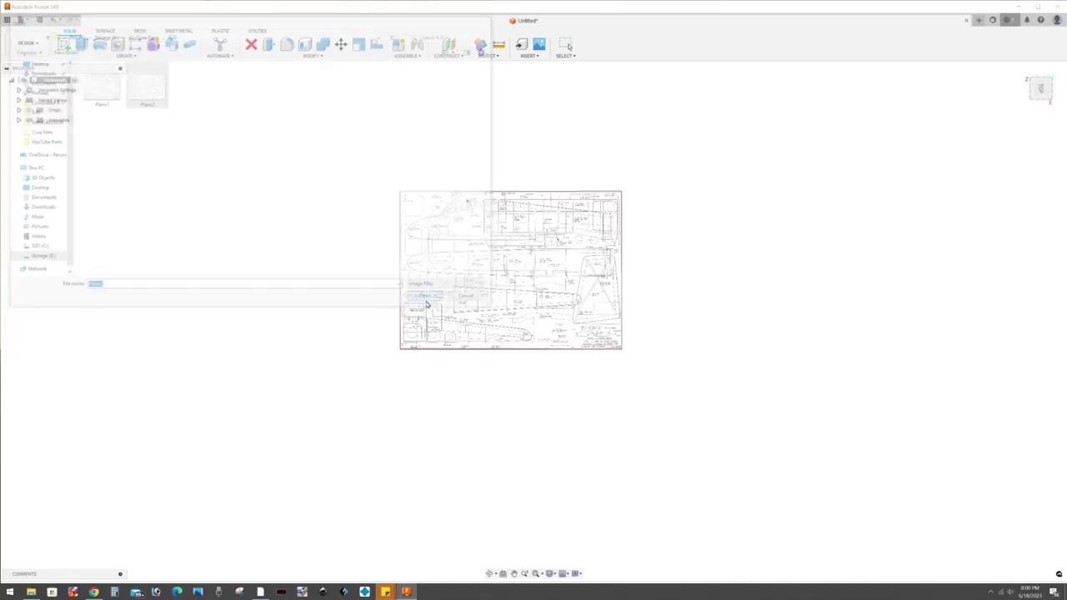
pyautogui.click(500, 303)
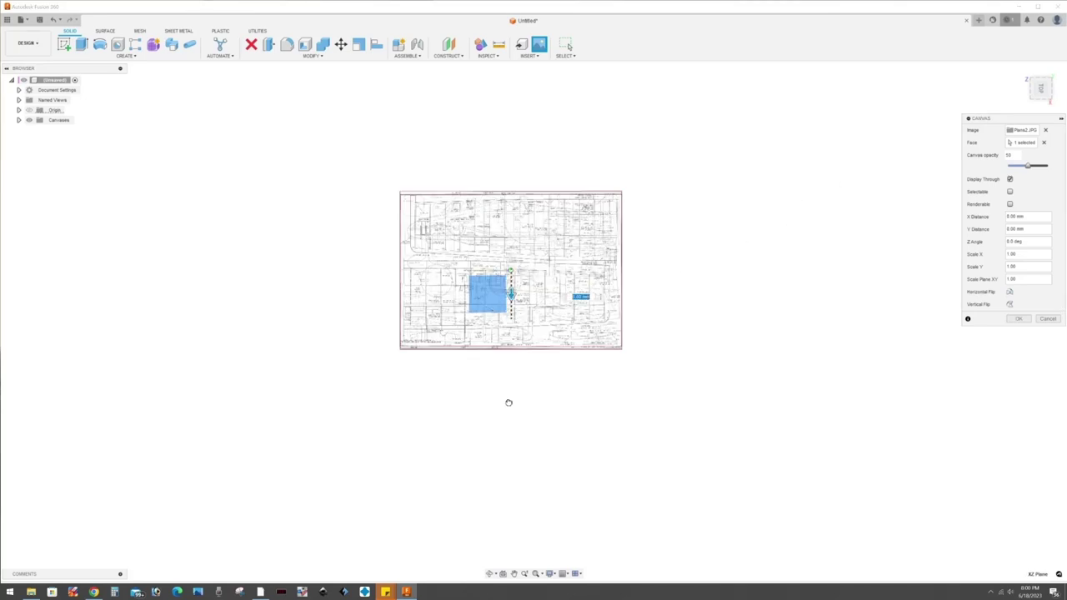
# - Move the Plans2 canvas below Plans1, rotate it 180°, and confirm
pyautogui.moveTo(508, 402); pyautogui.dragTo(510, 497)
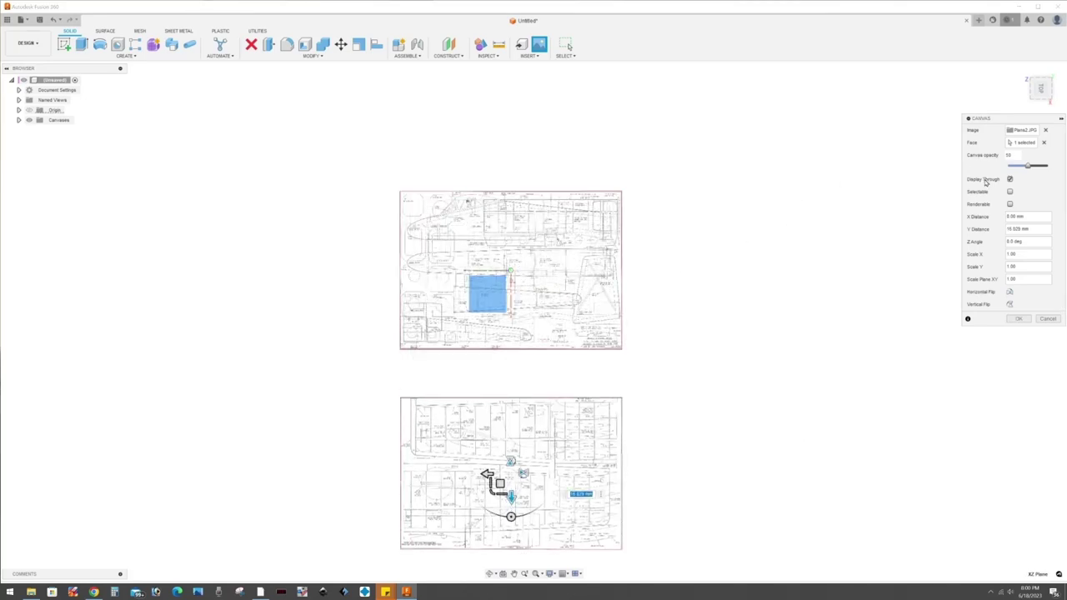
pyautogui.click(1042, 88)
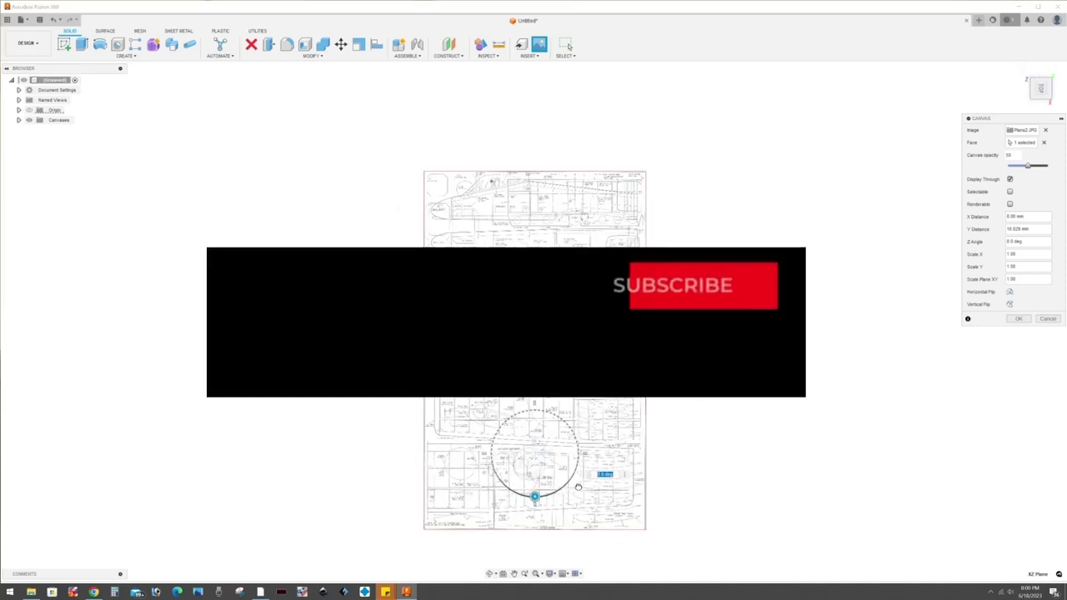
pyautogui.moveTo(534, 499); pyautogui.dragTo(534, 411)
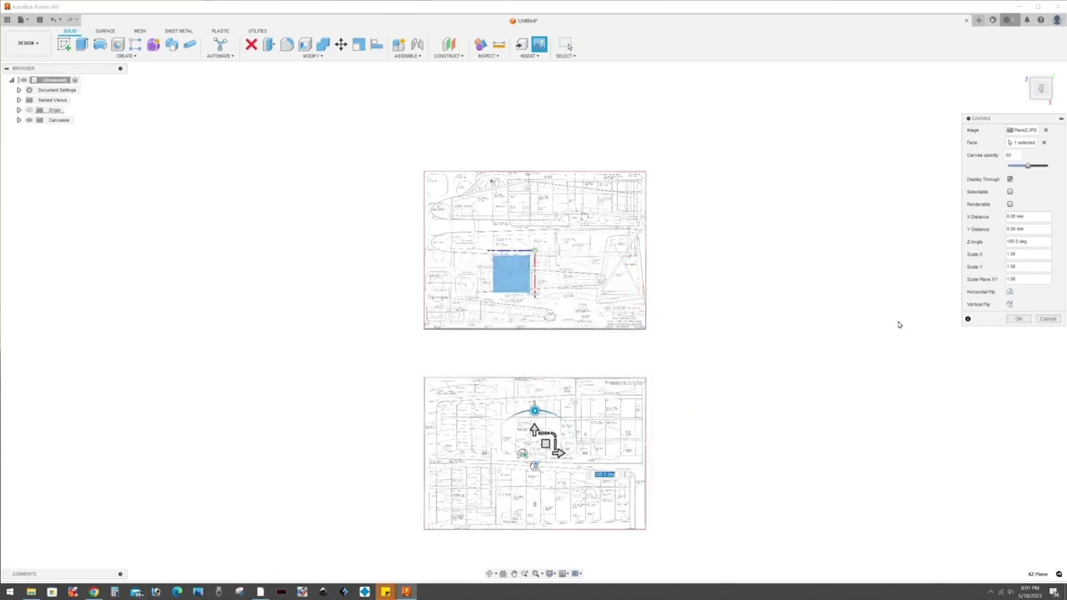
pyautogui.click(1019, 320)
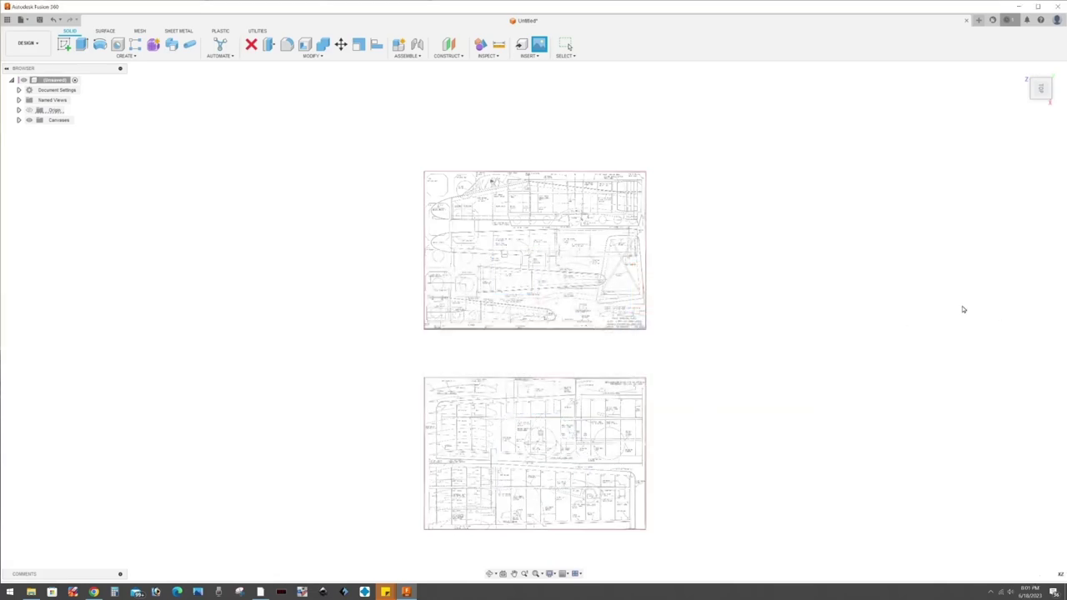
pyautogui.click(1022, 70)
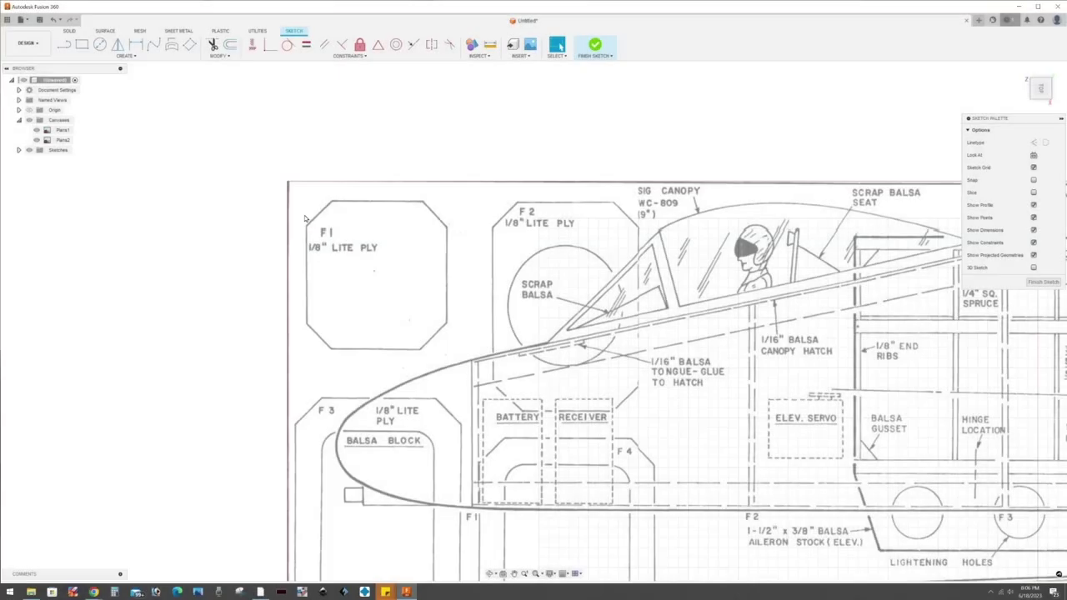
# - Trace the F1 former as a two-point rectangle with a chamfer line across its corner
pyautogui.click(121, 56)
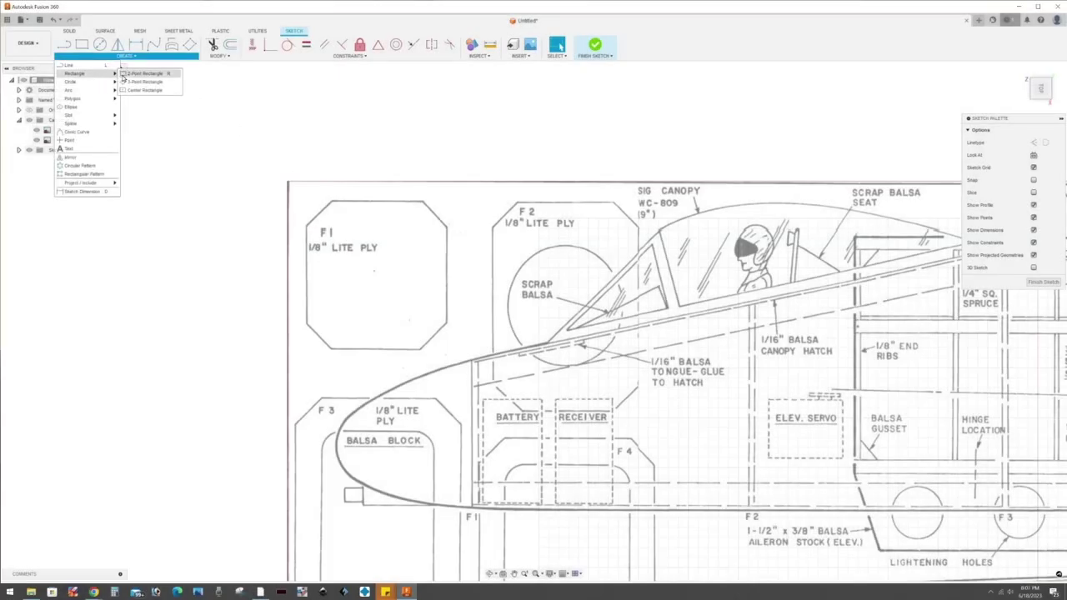
pyautogui.click(143, 74)
pyautogui.click(306, 201)
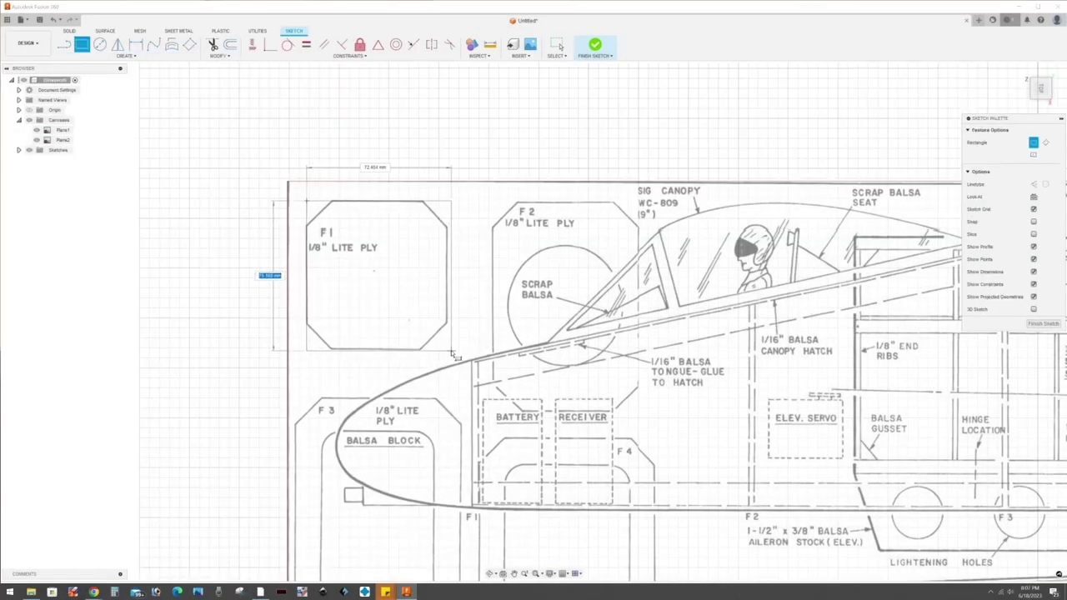
pyautogui.click(446, 350)
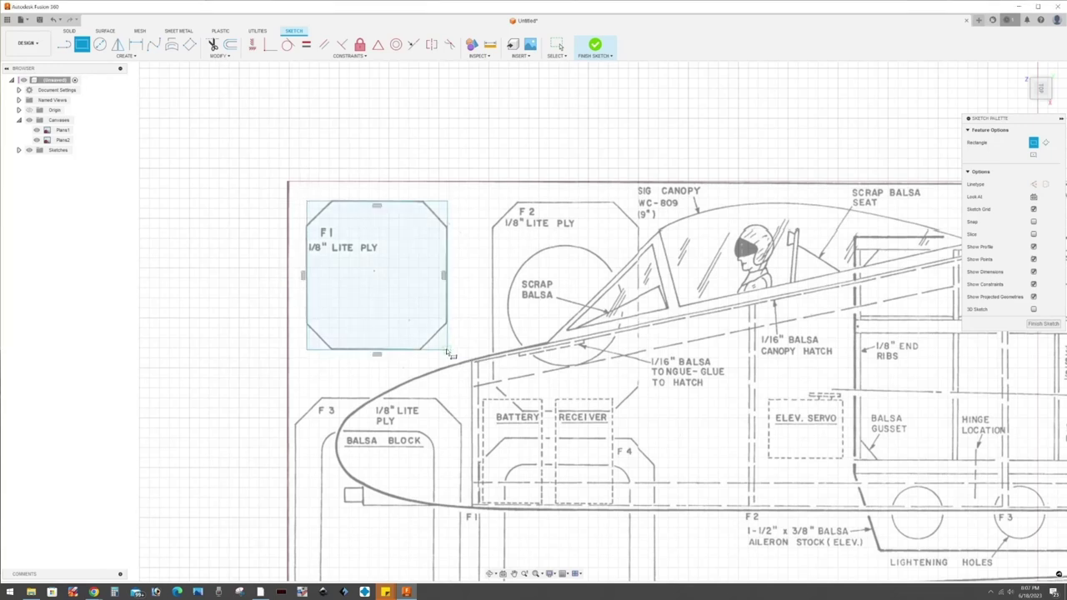
pyautogui.press('Escape')
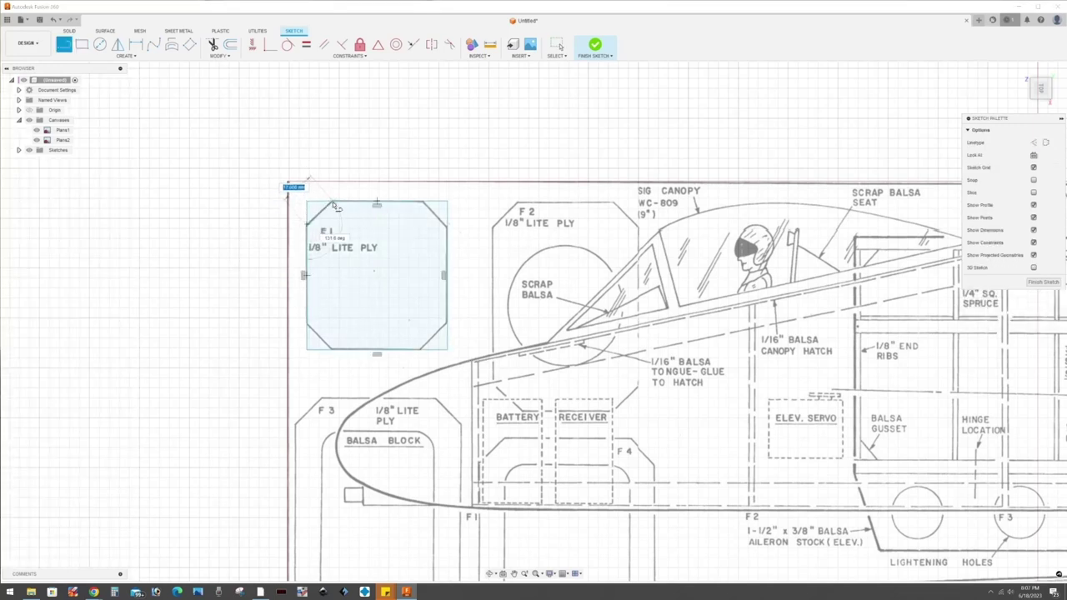
pyautogui.click(425, 205)
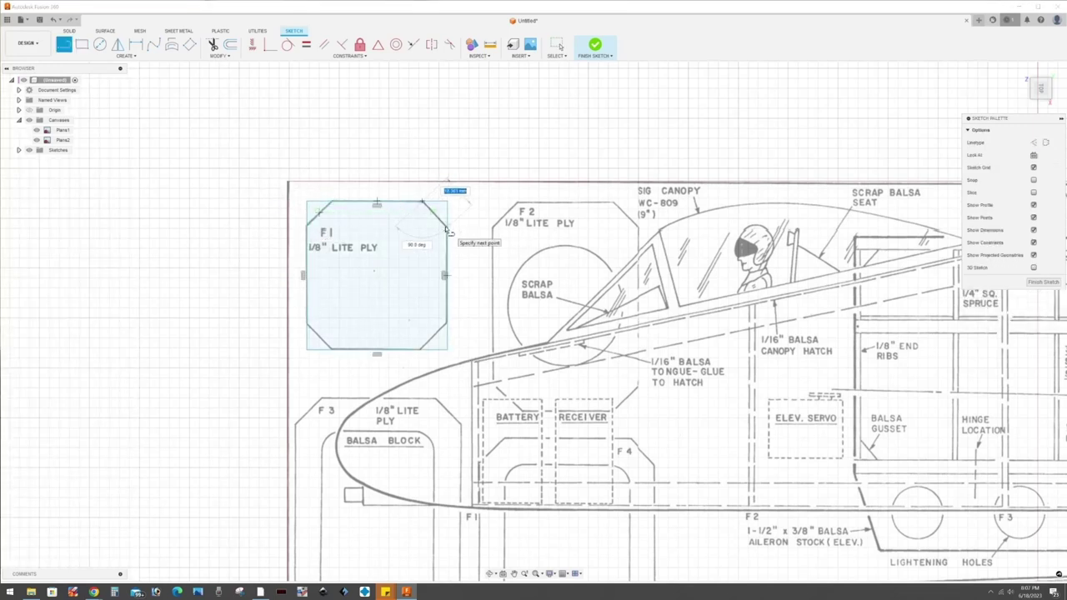
pyautogui.click(446, 229)
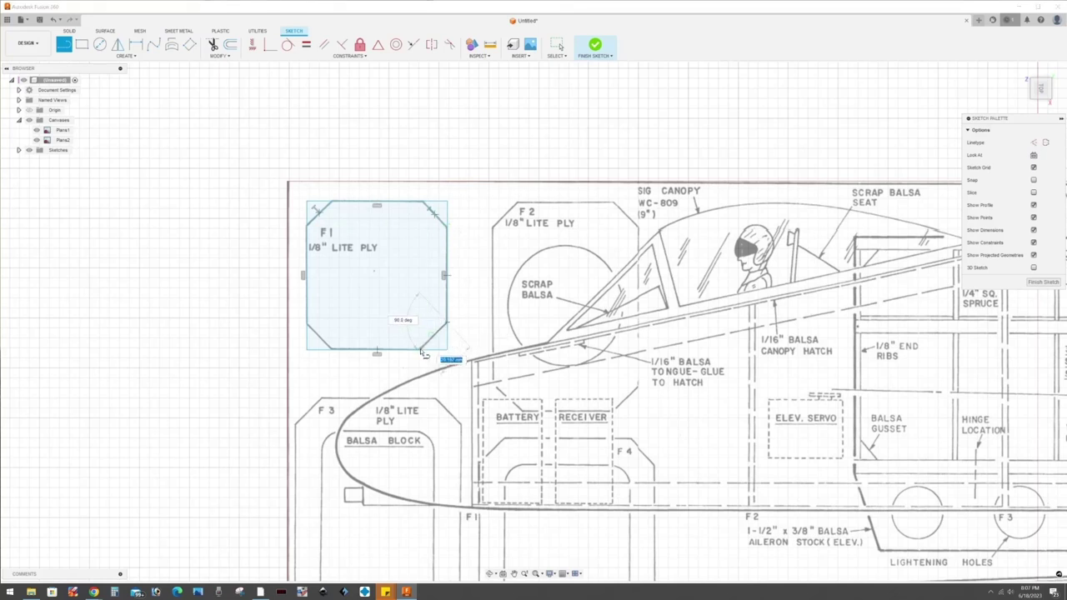
pyautogui.scroll(3, 423, 352)
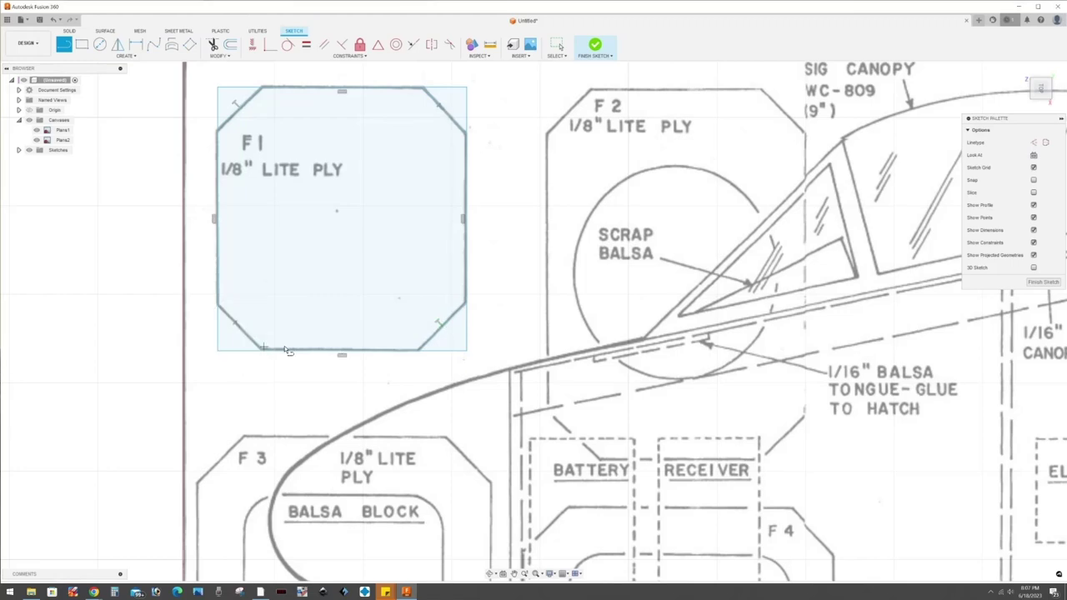
pyautogui.press('Escape')
# - Extrude the closed F1 profile 0.1 mm into a thin solid body
pyautogui.click(339, 286)
pyautogui.scroll(-3, 386, 256)
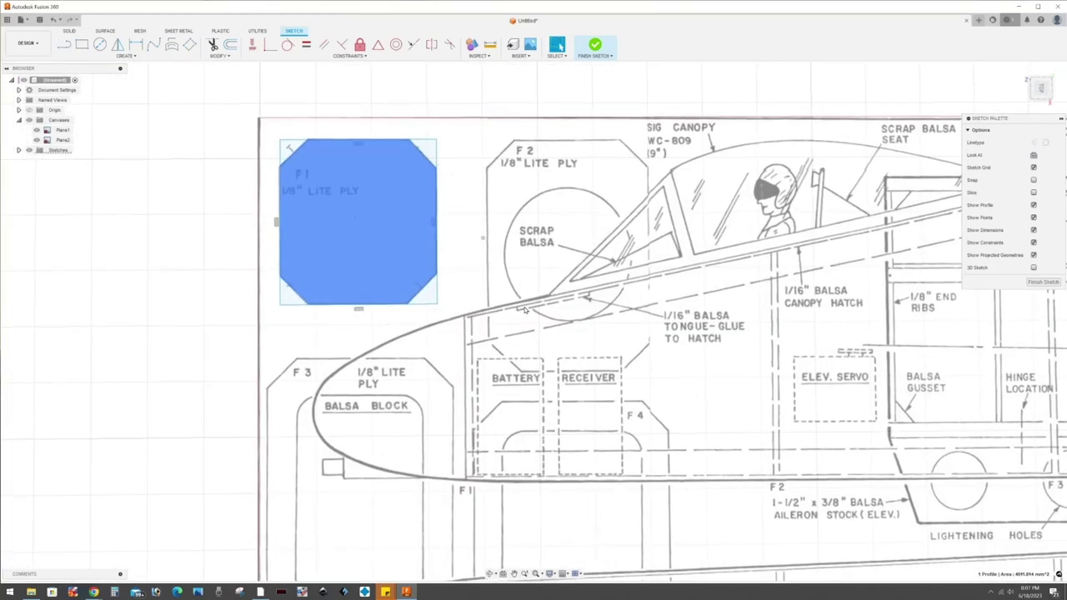
pyautogui.press('q')
pyautogui.click(425, 295)
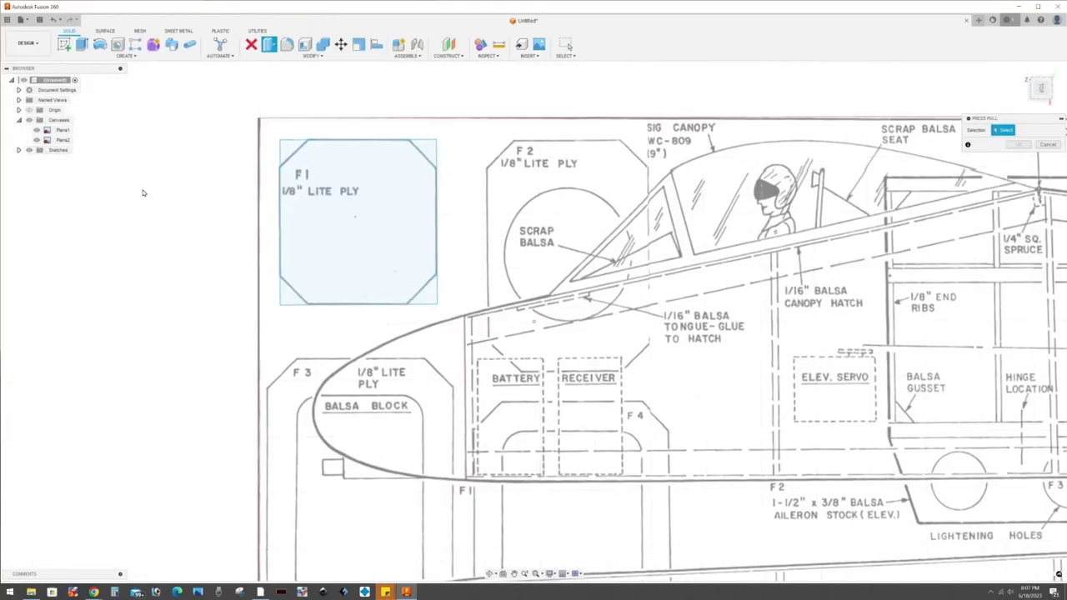
pyautogui.press('e')
pyautogui.click(346, 220)
pyautogui.write('.125')
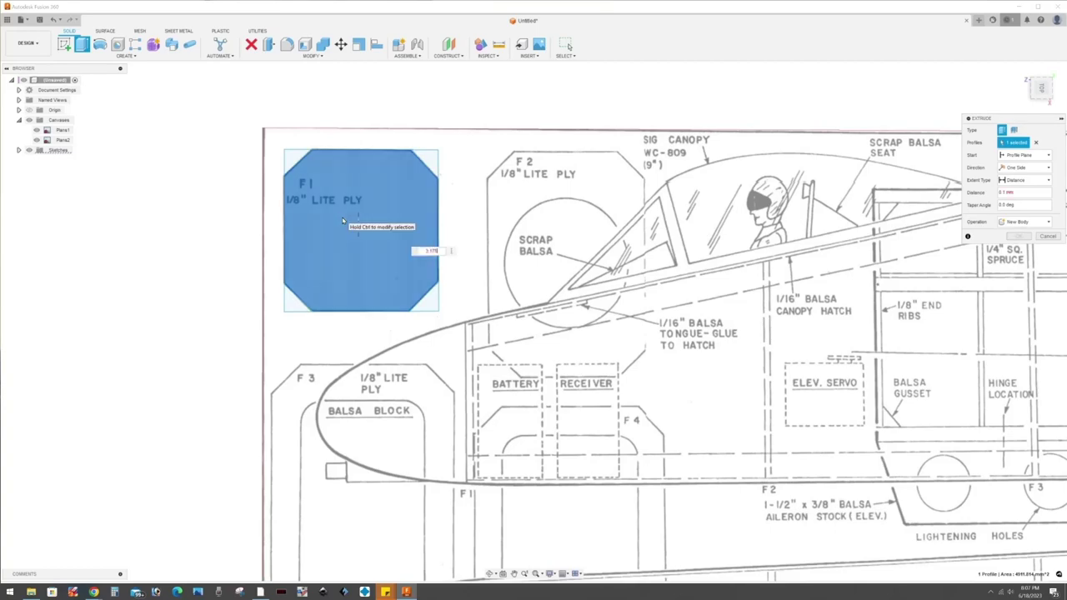
pyautogui.press('Return')
pyautogui.moveTo(343, 220)
pyautogui.keyDown('shift'); pyautogui.mouseDown(button='middle')
pyautogui.moveTo(277, 218)
pyautogui.moveTo(421, 329)
pyautogui.mouseUp(button='middle'); pyautogui.keyUp('shift')
pyautogui.rightClick(421, 329)
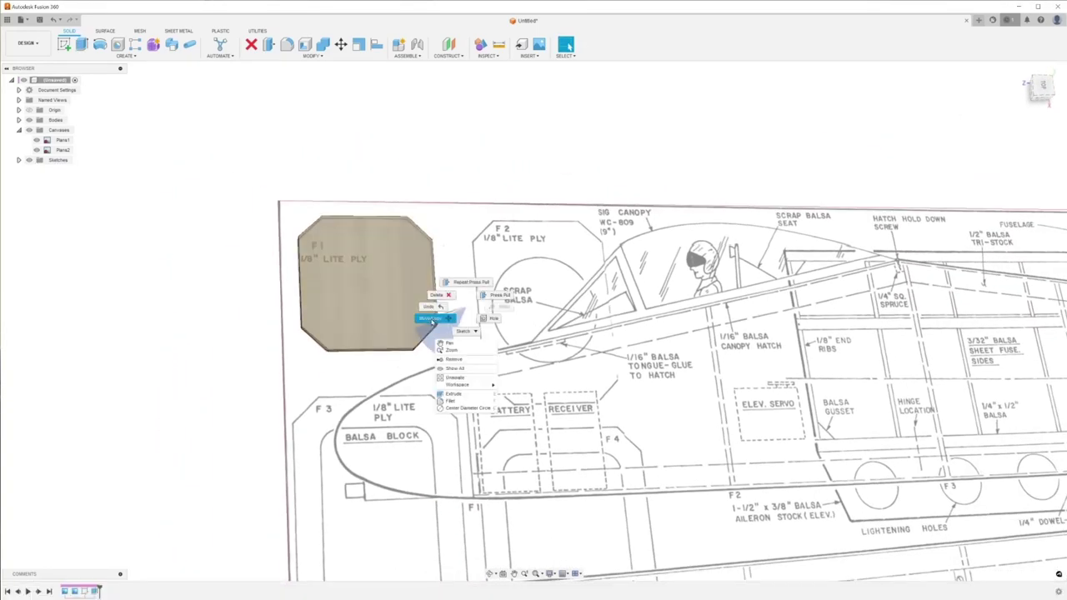
# - Rotate the F1 body -90° to stand upright and lower it to the fuselage bottom line
pyautogui.click(441, 312)
pyautogui.click(387, 346)
pyautogui.keyDown('shift'); pyautogui.moveTo(387, 346); pyautogui.dragTo(383, 333, button='middle'); pyautogui.keyUp('shift')
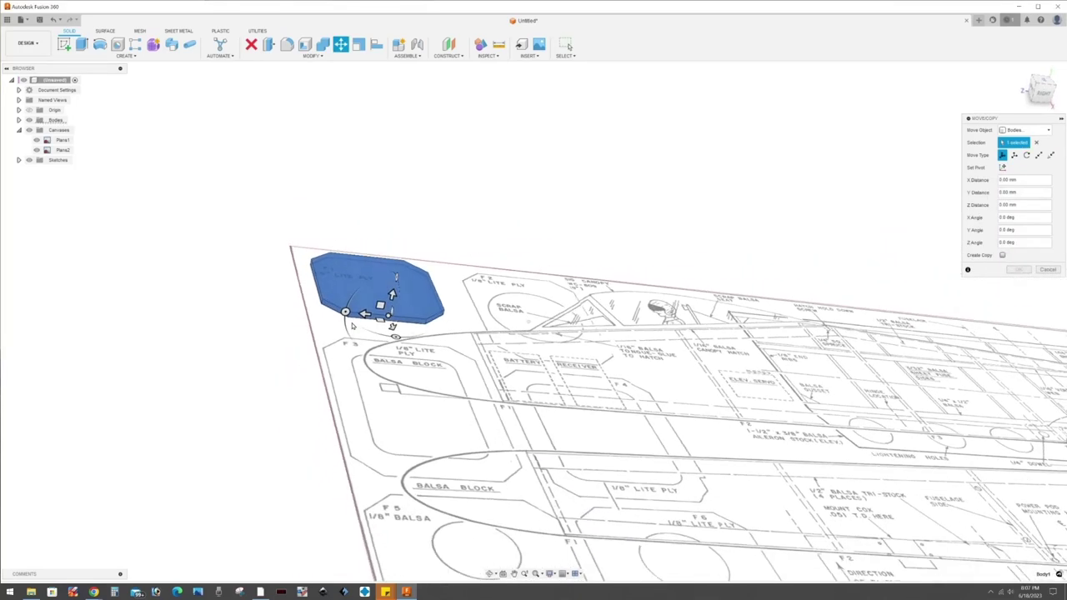
pyautogui.moveTo(359, 342); pyautogui.dragTo(384, 302)
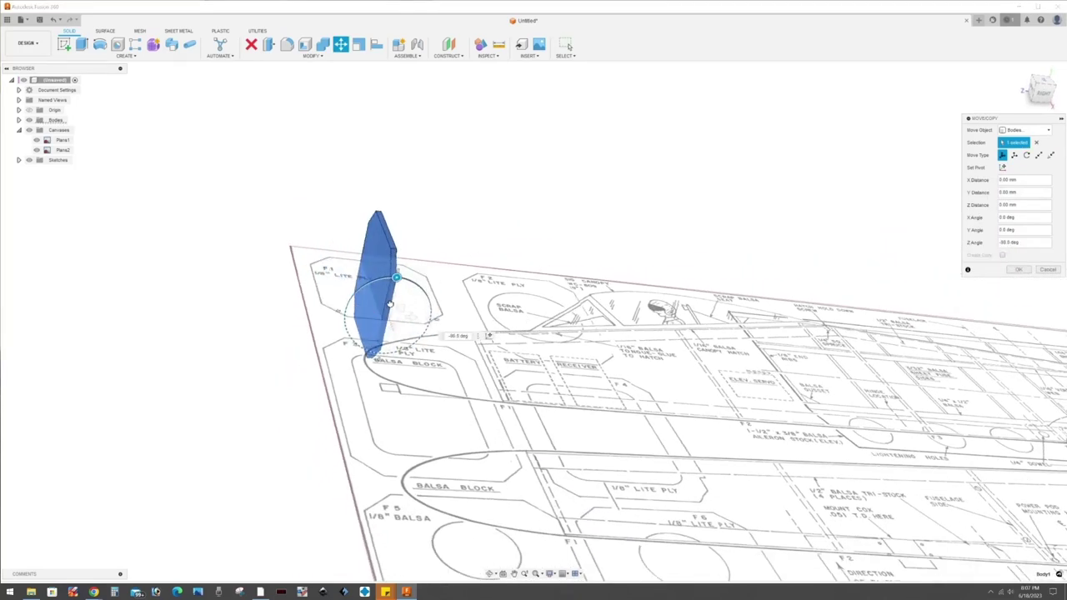
pyautogui.moveTo(385, 302)
pyautogui.keyDown('shift'); pyautogui.mouseDown(button='middle')
pyautogui.moveTo(843, 227)
pyautogui.moveTo(398, 346)
pyautogui.mouseUp(button='middle'); pyautogui.keyUp('shift')
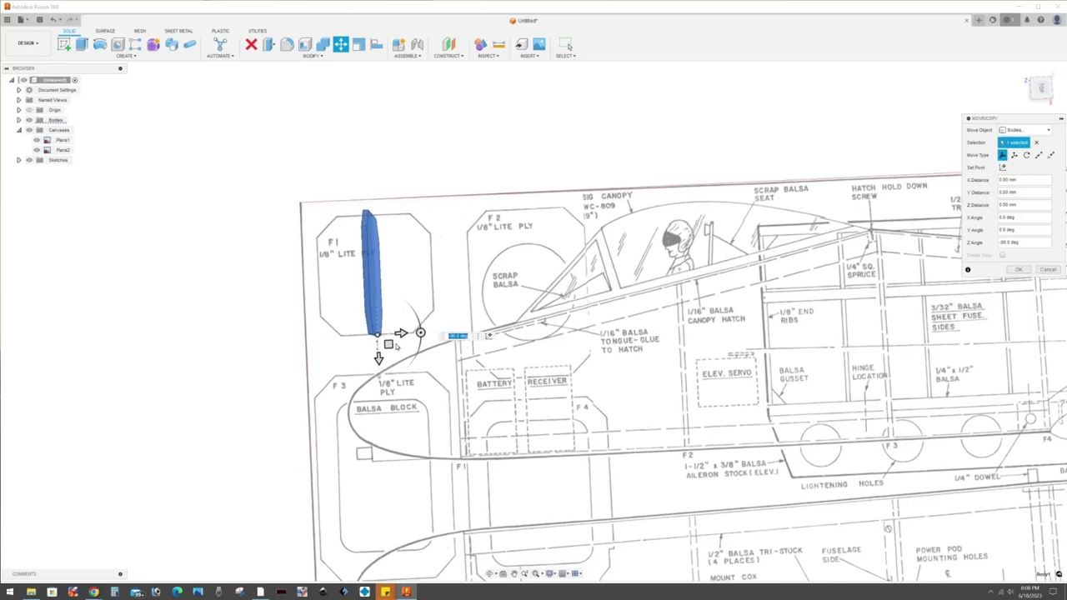
pyautogui.moveTo(378, 354); pyautogui.dragTo(384, 476)
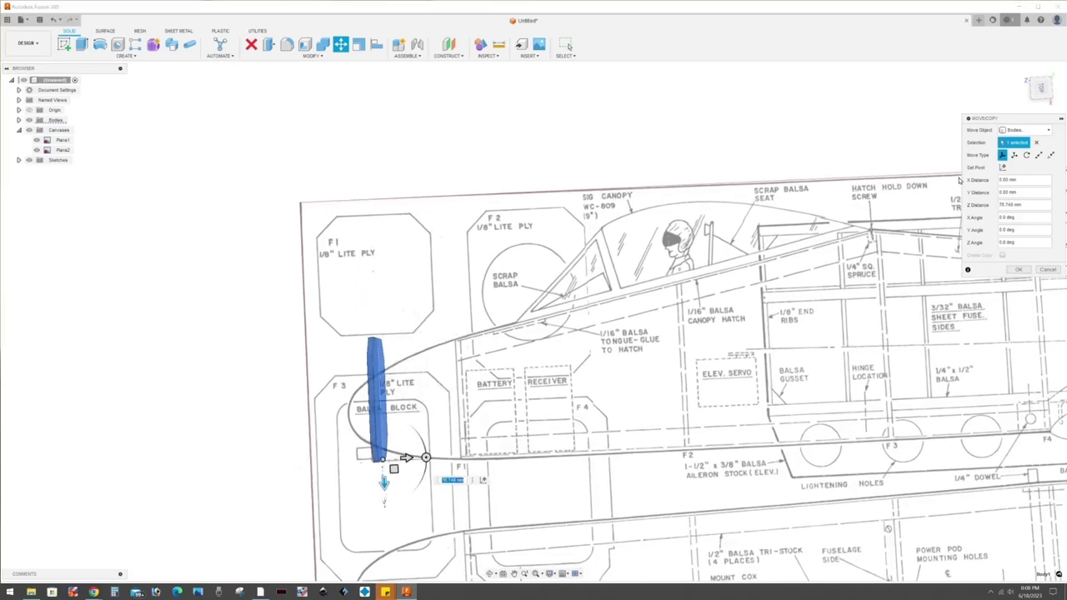
pyautogui.scroll(2, 614, 288)
pyautogui.scroll(3, 614, 289)
pyautogui.scroll(3, 571, 343)
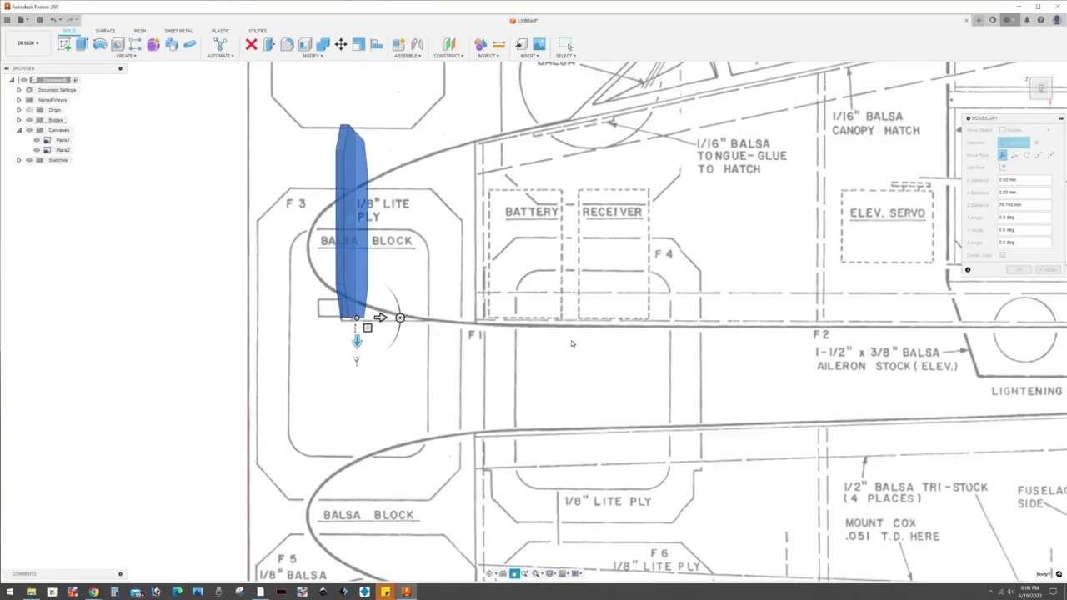
# - Slide the F1 former onto the F1 station line and confirm the move
pyautogui.moveTo(385, 333); pyautogui.dragTo(509, 341)
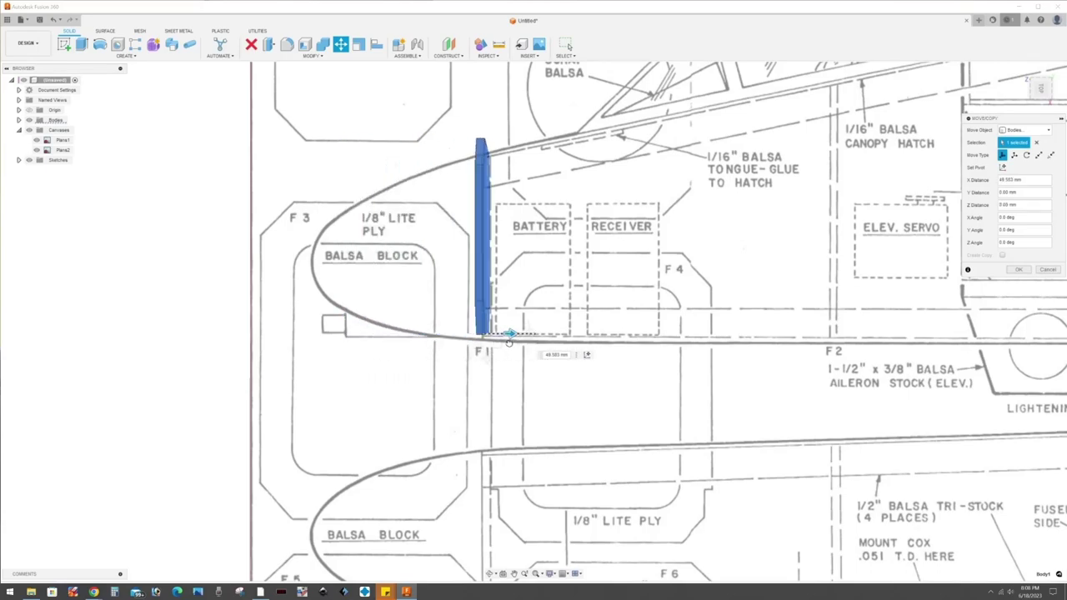
pyautogui.moveTo(511, 342)
pyautogui.keyDown('shift'); pyautogui.mouseDown(button='middle')
pyautogui.moveTo(488, 362)
pyautogui.moveTo(493, 379)
pyautogui.moveTo(669, 354)
pyautogui.moveTo(609, 250)
pyautogui.moveTo(620, 226)
pyautogui.moveTo(816, 330)
pyautogui.mouseUp(button='middle'); pyautogui.keyUp('shift')
pyautogui.scroll(-2, 493, 384)
pyautogui.scroll(-2, 494, 386)
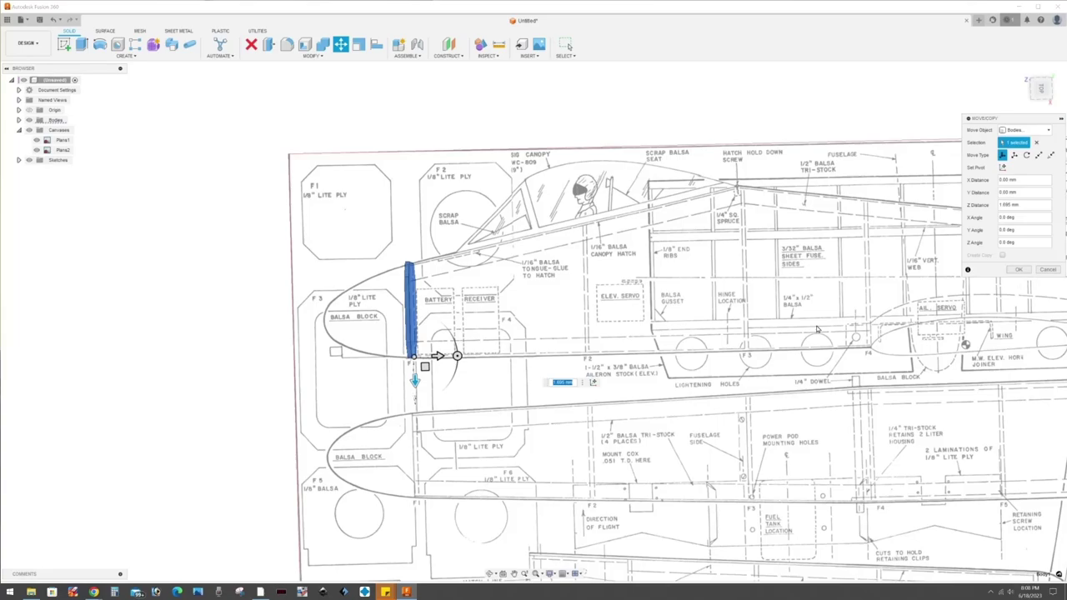
pyautogui.click(1015, 274)
pyautogui.keyDown('shift'); pyautogui.moveTo(1016, 274); pyautogui.dragTo(570, 380, button='middle'); pyautogui.keyUp('shift')
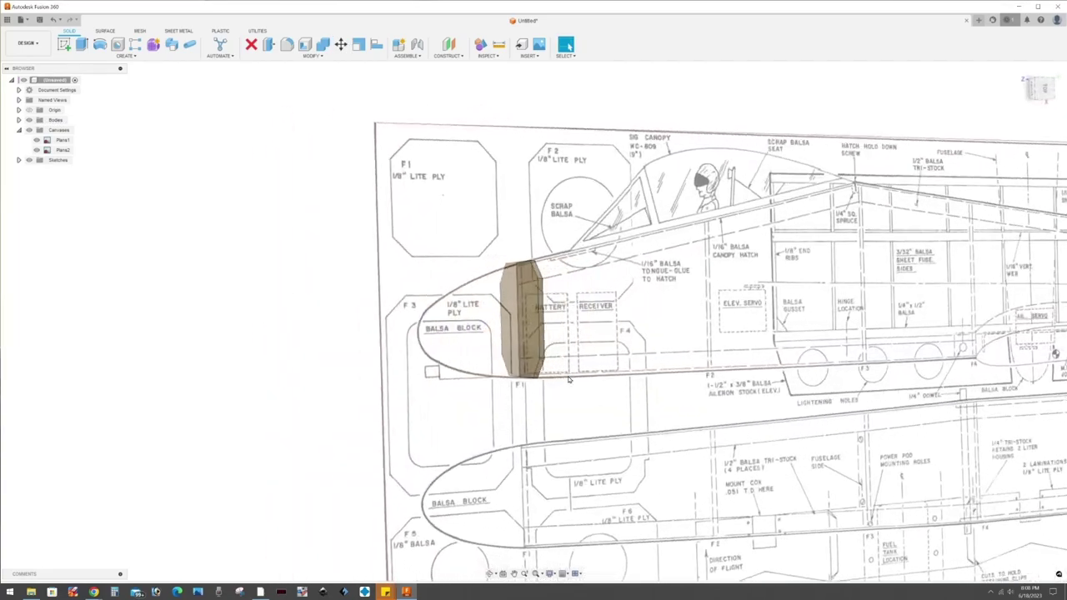
pyautogui.click(568, 380)
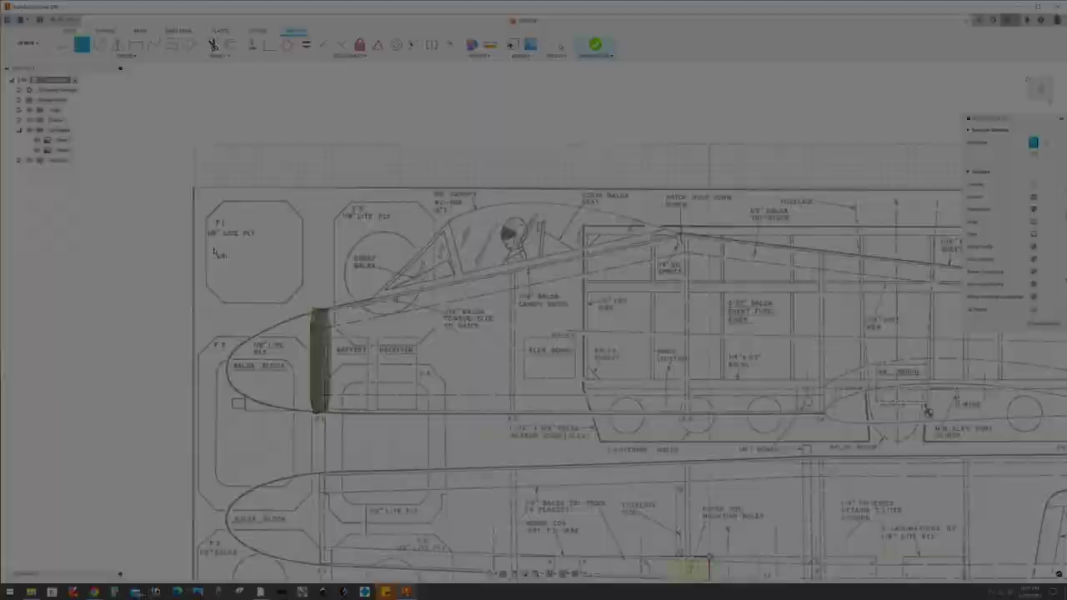
# - Draw a rectangle around the F2 former and start cutting off its corners
pyautogui.click(348, 181)
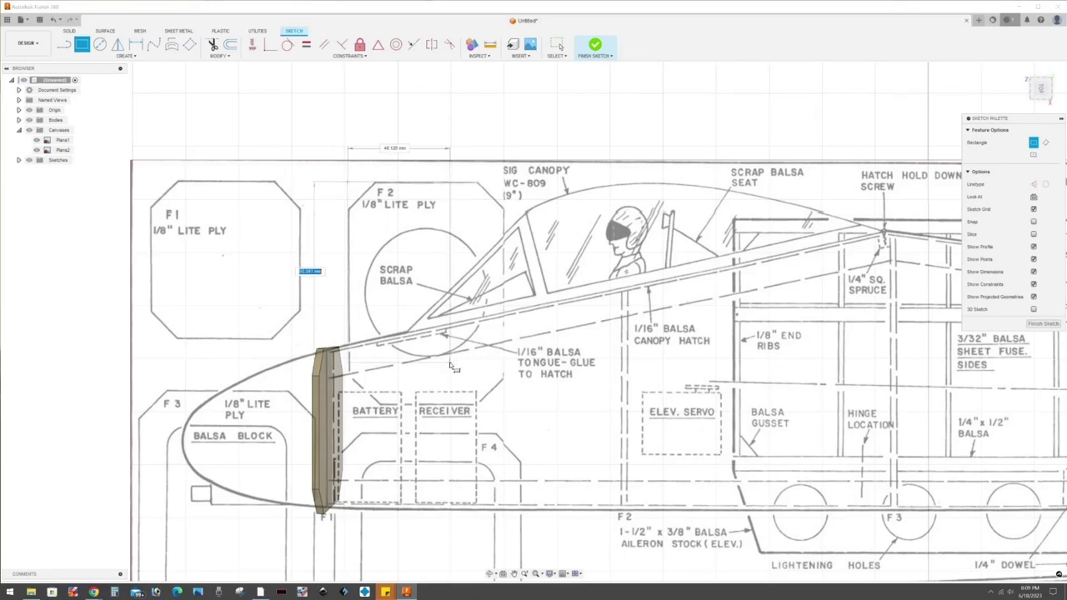
pyautogui.click(504, 407)
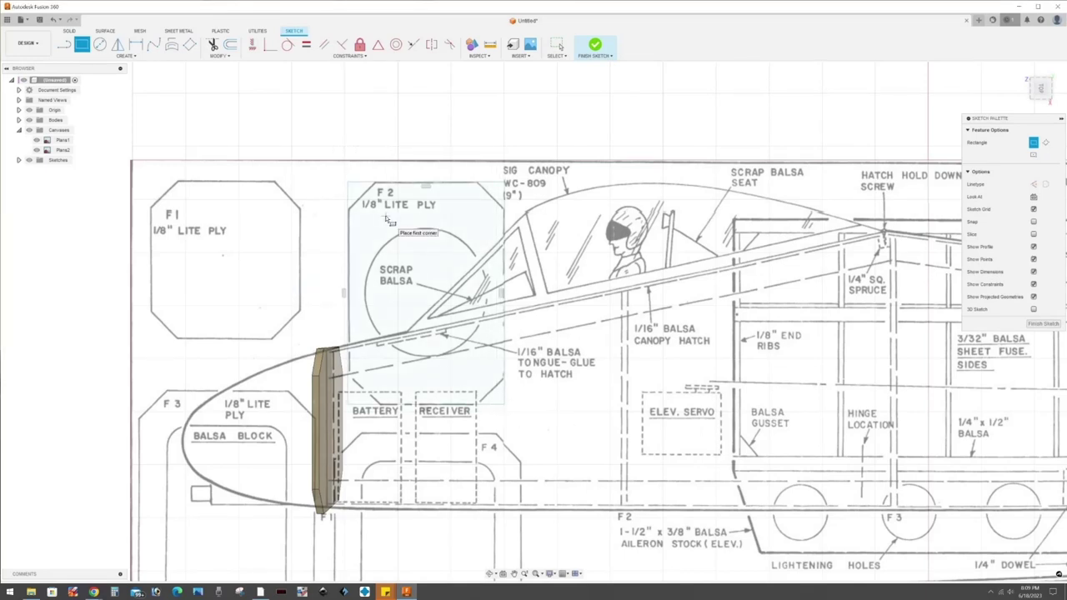
pyautogui.press('Escape')
pyautogui.click(349, 325)
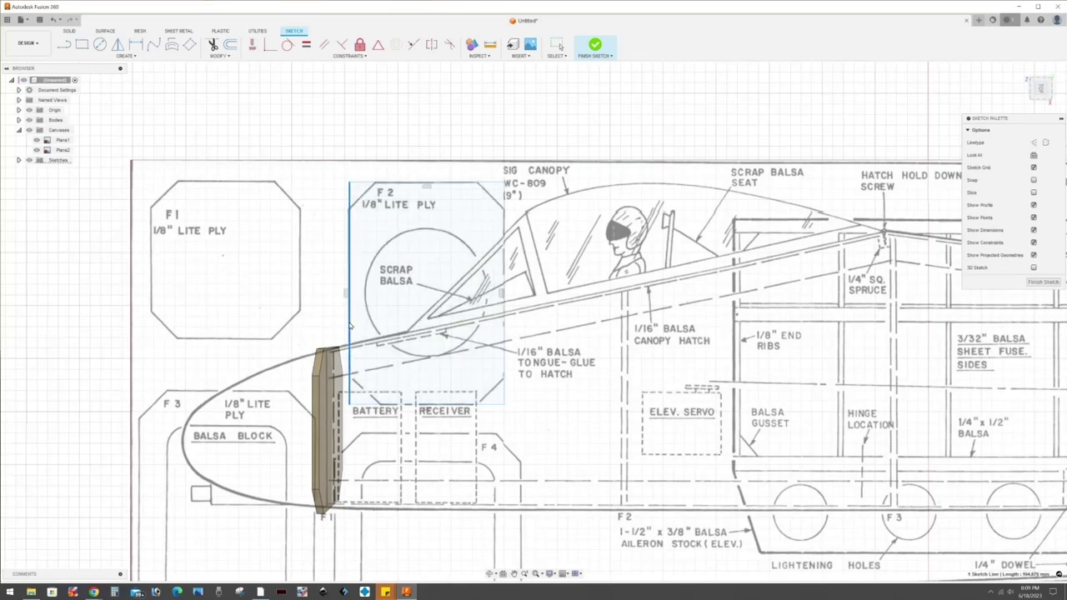
pyautogui.click(404, 180)
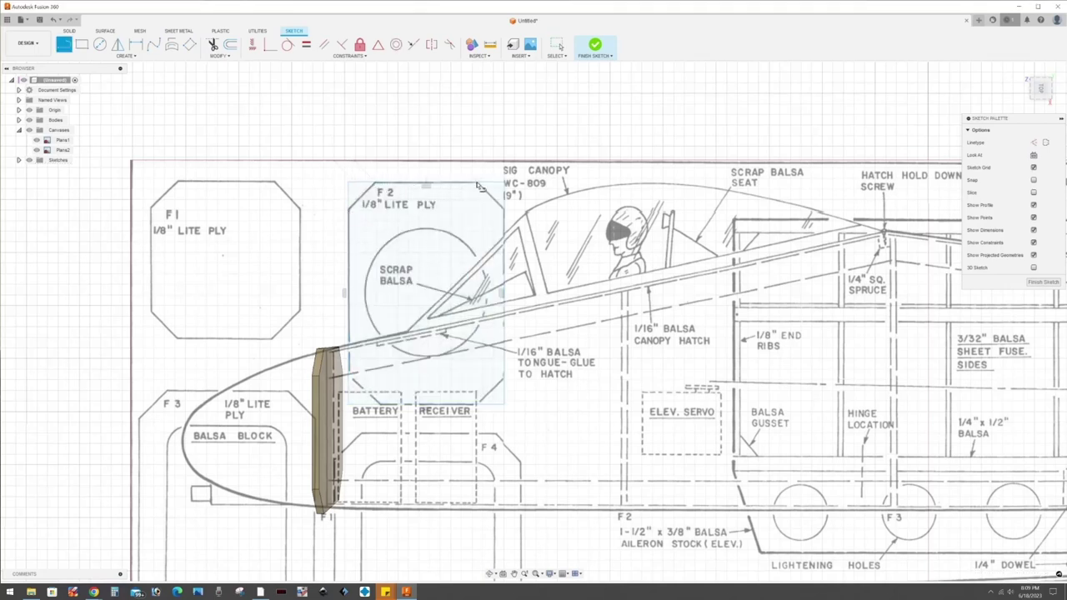
pyautogui.click(504, 382)
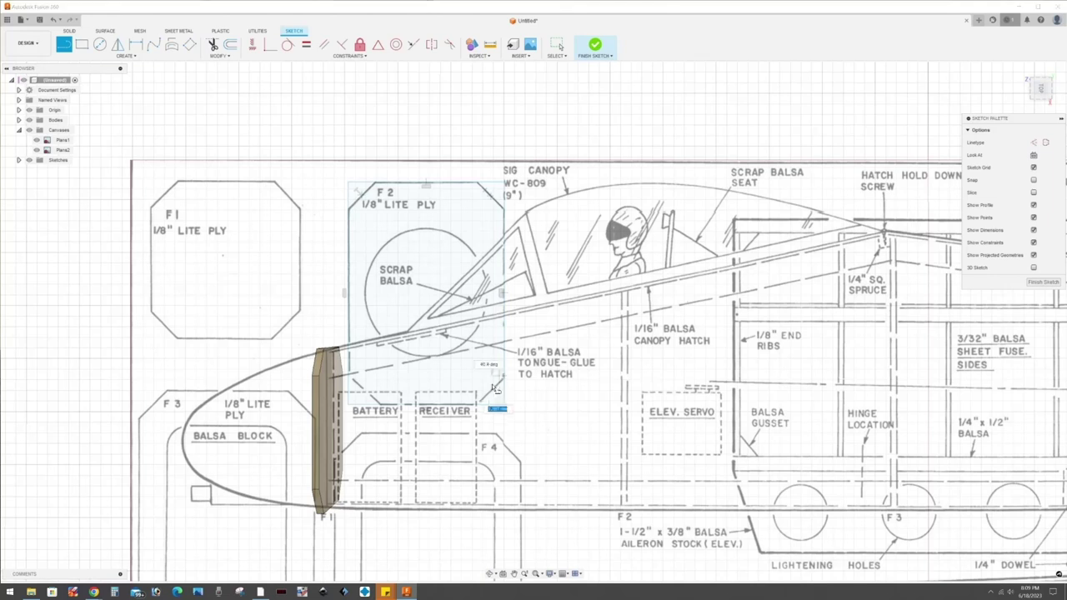
pyautogui.press('Escape')
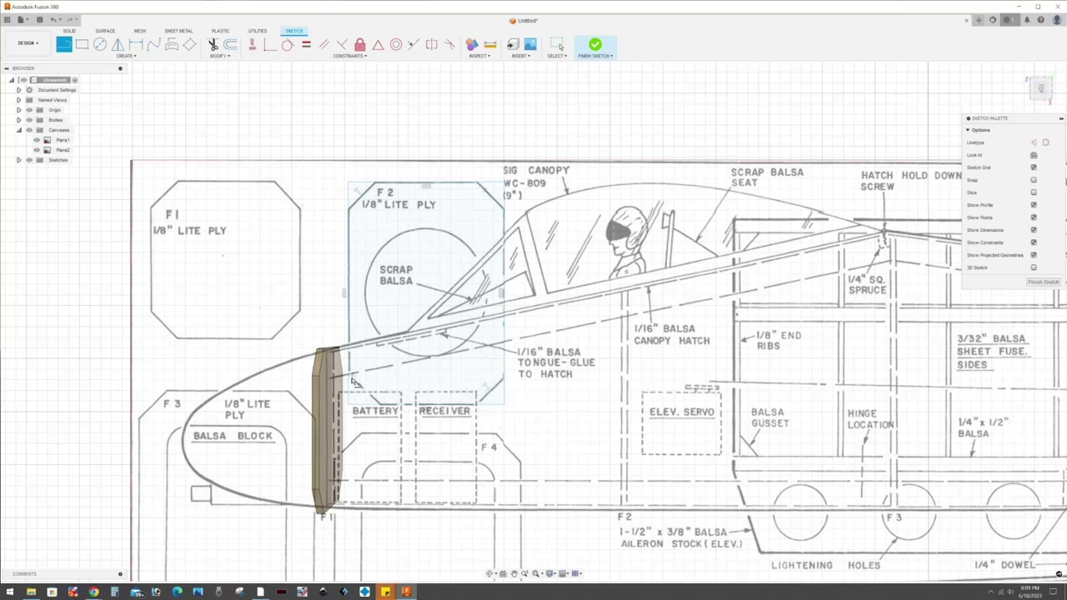
# - Add another corner-cutting line, finish the F2 sketch, and test rotating a corner line
pyautogui.click(361, 387)
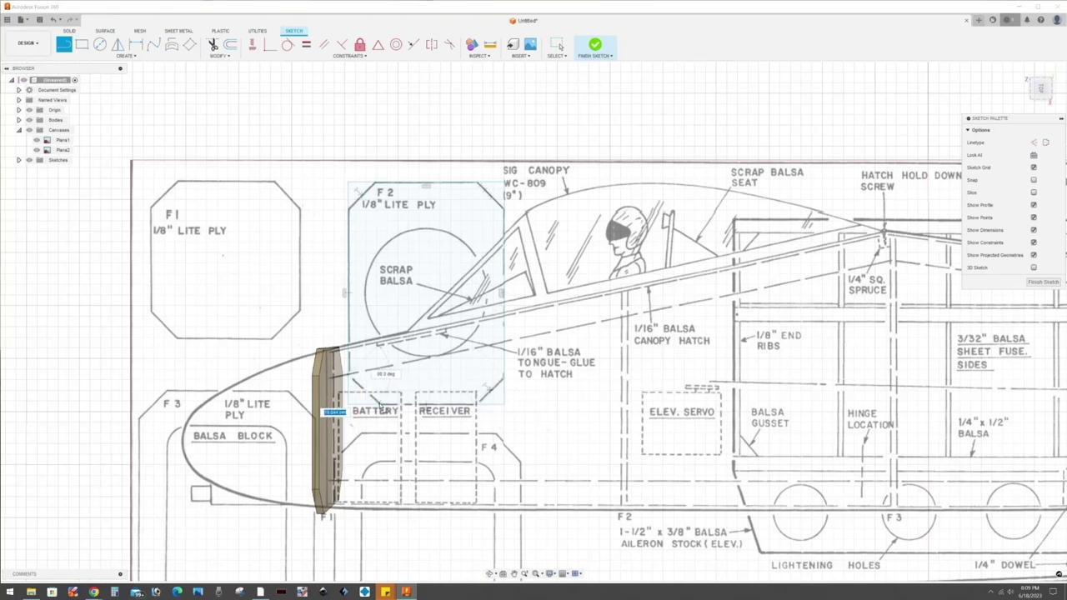
pyautogui.scroll(2, 415, 429)
pyautogui.scroll(3, 414, 429)
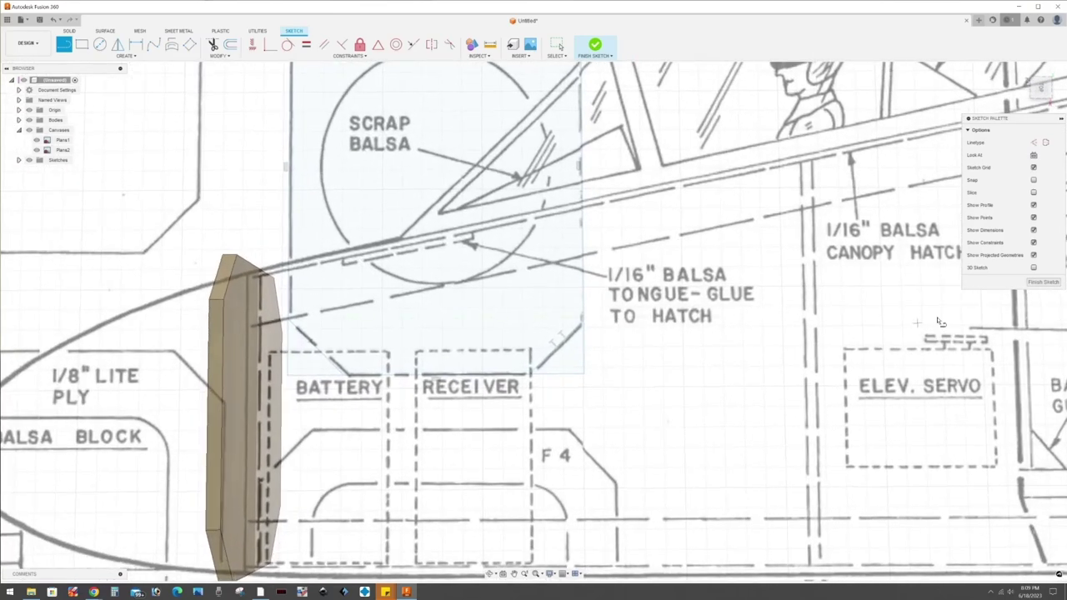
pyautogui.click(1042, 282)
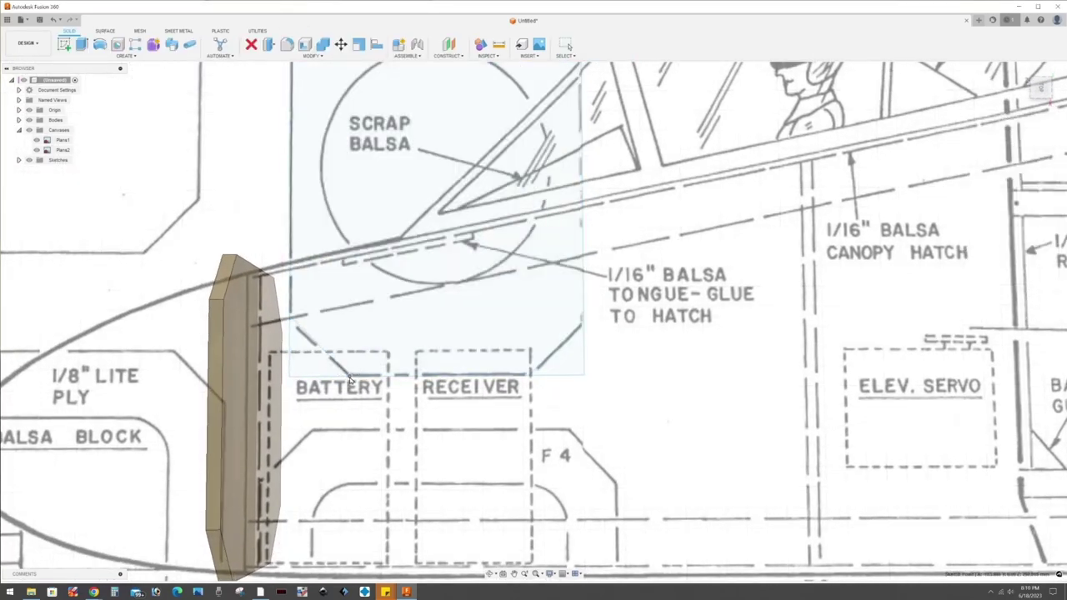
pyautogui.press('Escape')
pyautogui.rightClick(347, 377)
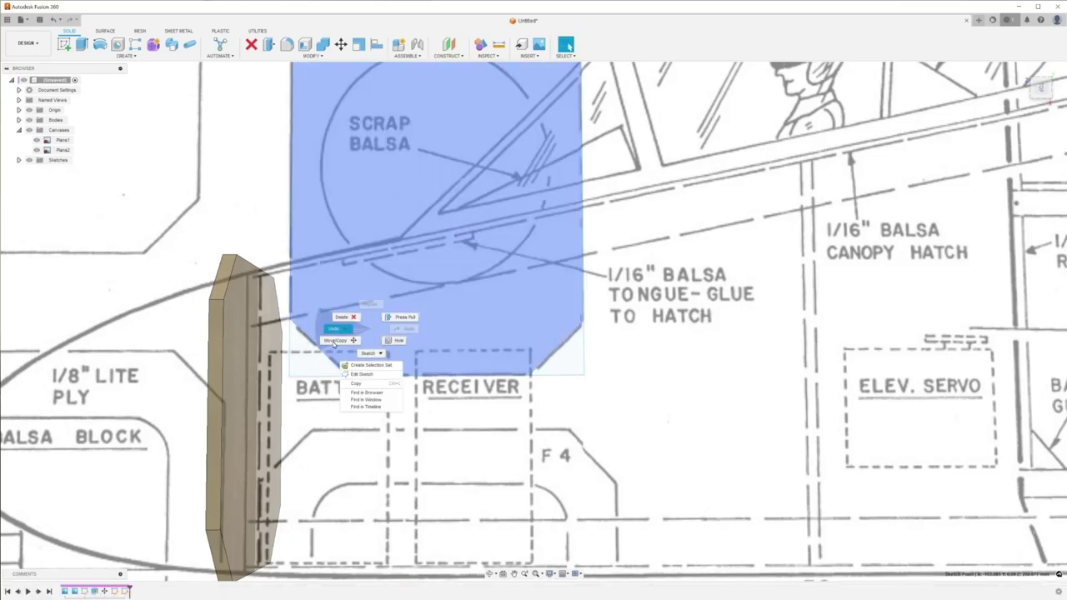
pyautogui.click(329, 317)
pyautogui.click(389, 377)
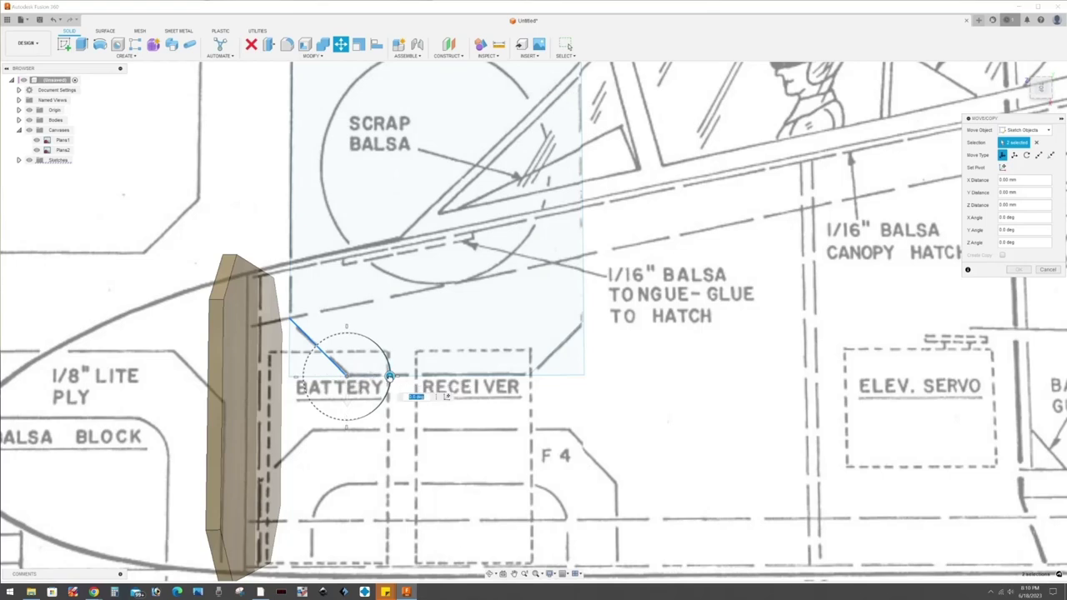
pyautogui.press('Escape')
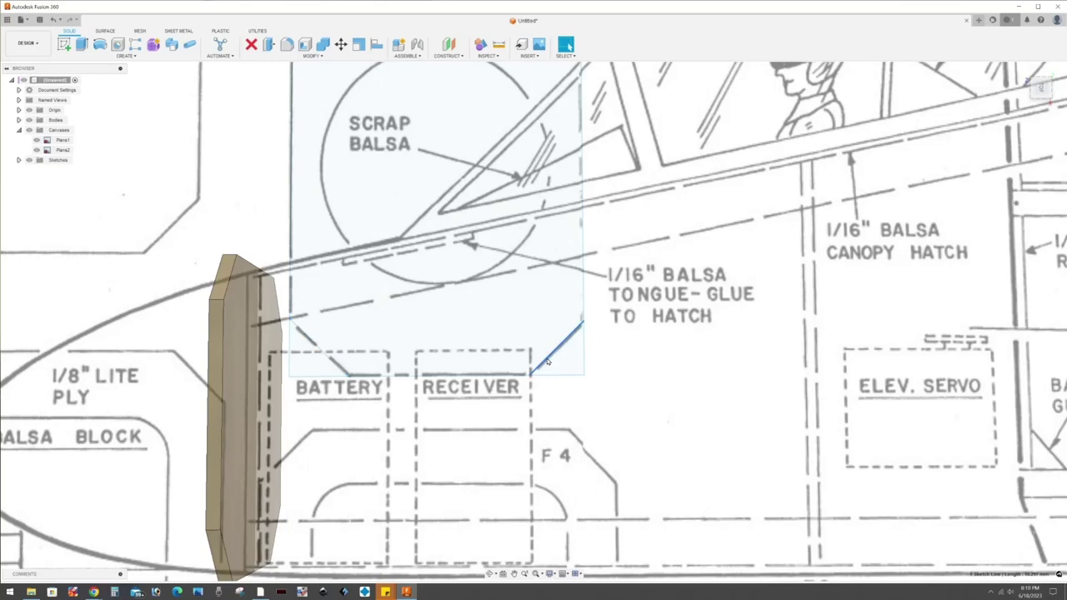
pyautogui.scroll(-5, 542, 372)
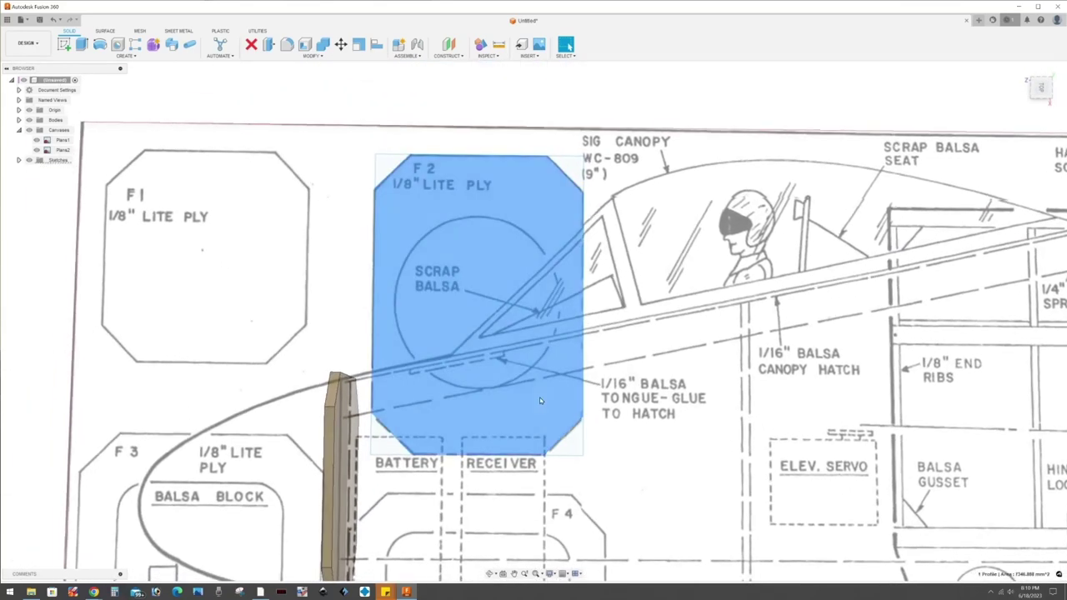
# - Extrude the F2 profile by 3 and stand the new body upright at 90°
pyautogui.click(539, 396)
pyautogui.write('e3.175')
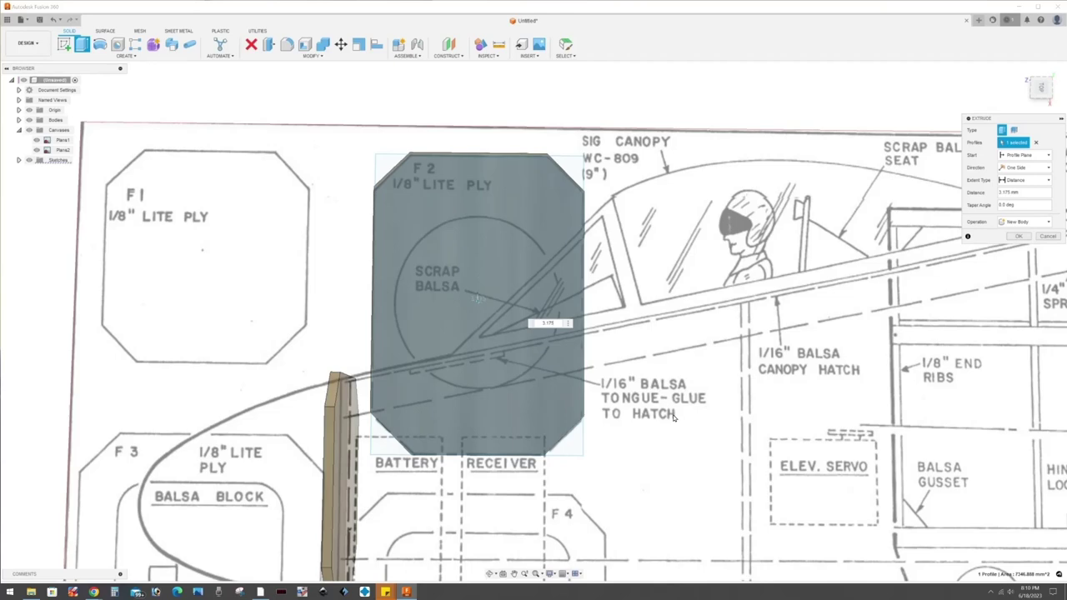
pyautogui.press('Return')
pyautogui.scroll(-2, 673, 417)
pyautogui.rightClick(625, 413)
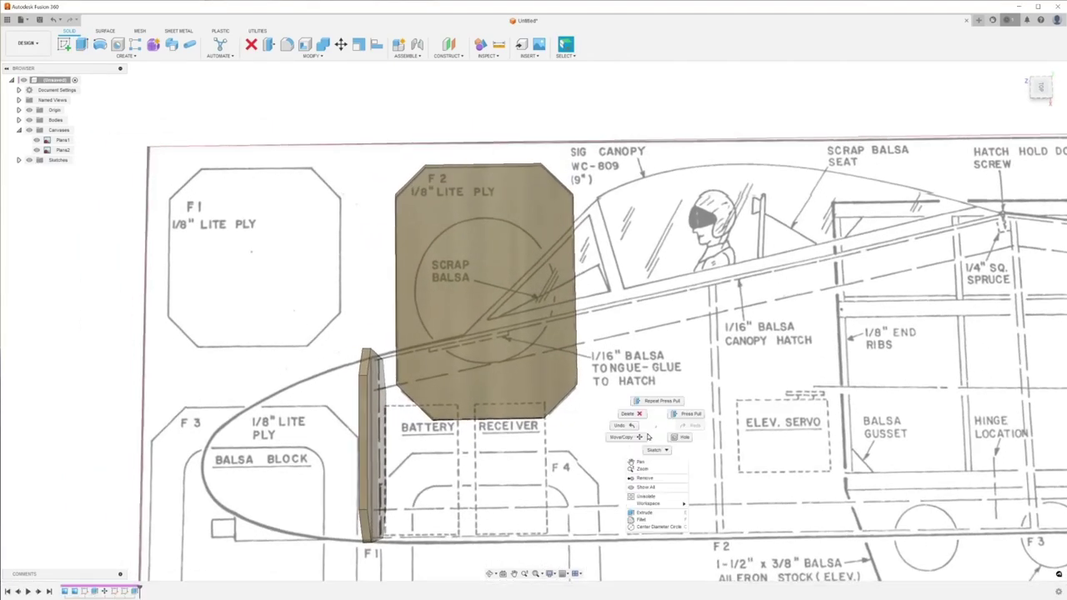
pyautogui.click(491, 418)
pyautogui.click(492, 412)
pyautogui.keyDown('shift'); pyautogui.moveTo(492, 413); pyautogui.dragTo(492, 366, button='middle'); pyautogui.keyUp('shift')
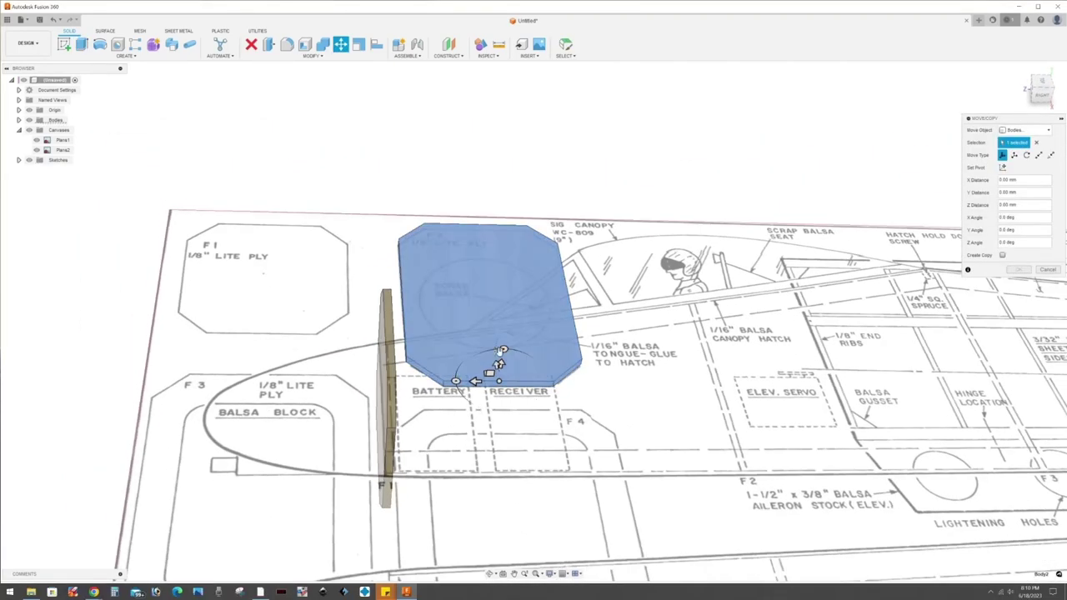
pyautogui.moveTo(491, 360)
pyautogui.mouseDown()
pyautogui.moveTo(533, 362)
pyautogui.moveTo(538, 374)
pyautogui.mouseUp()
pyautogui.moveTo(538, 375)
pyautogui.keyDown('shift'); pyautogui.mouseDown(button='middle')
pyautogui.moveTo(925, 203)
pyautogui.moveTo(647, 491)
pyautogui.mouseUp(button='middle'); pyautogui.keyUp('shift')
# - Slide the F2 former back and down onto the F2 station line, then confirm
pyautogui.scroll(-3, 646, 492)
pyautogui.scroll(4, 408, 349)
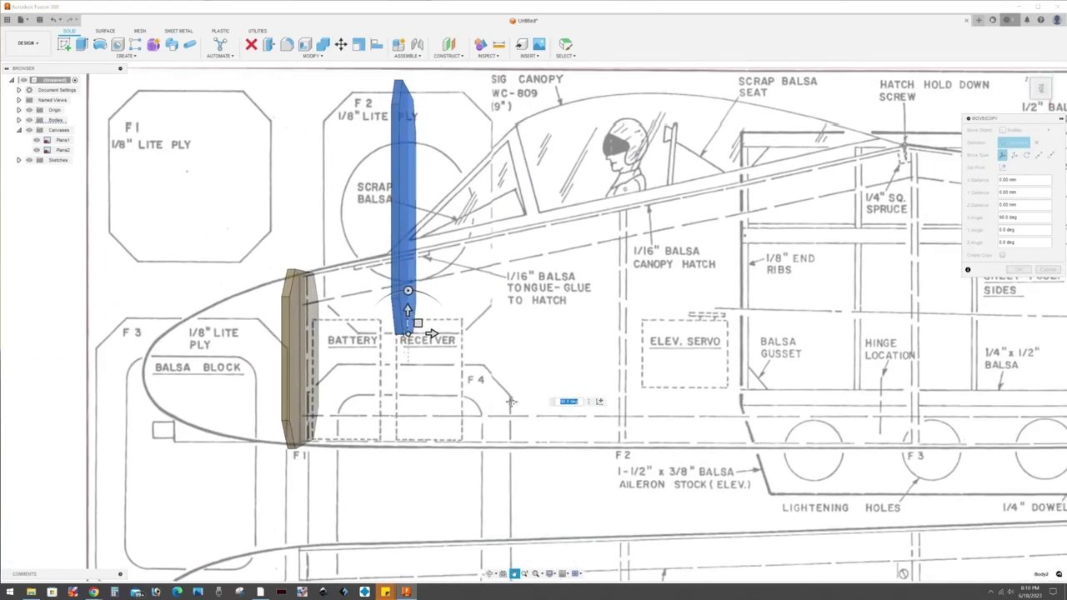
pyautogui.moveTo(388, 335); pyautogui.dragTo(586, 333)
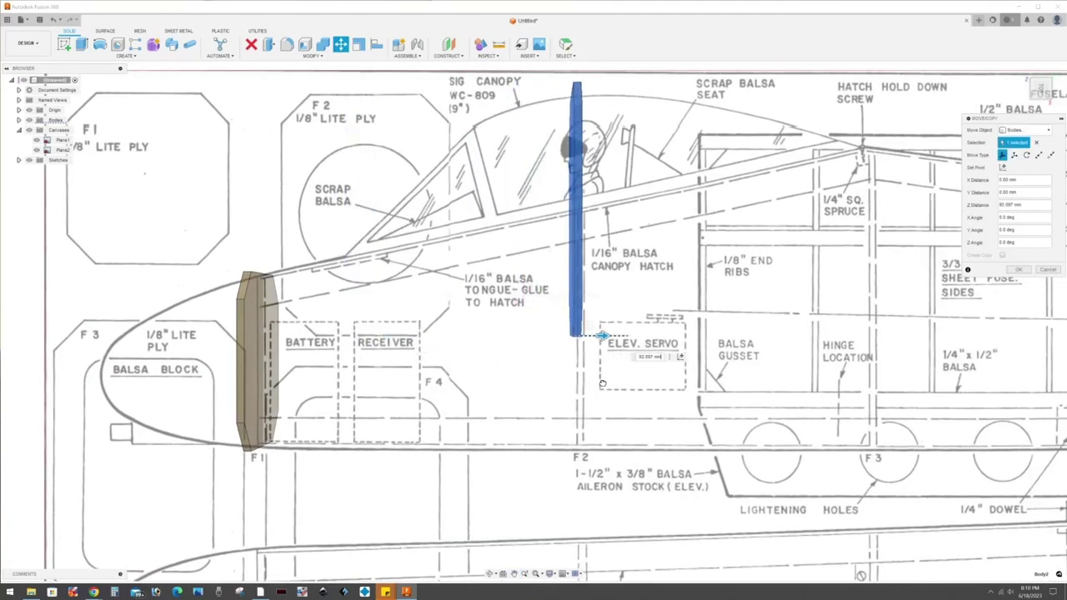
pyautogui.scroll(-1, 586, 376)
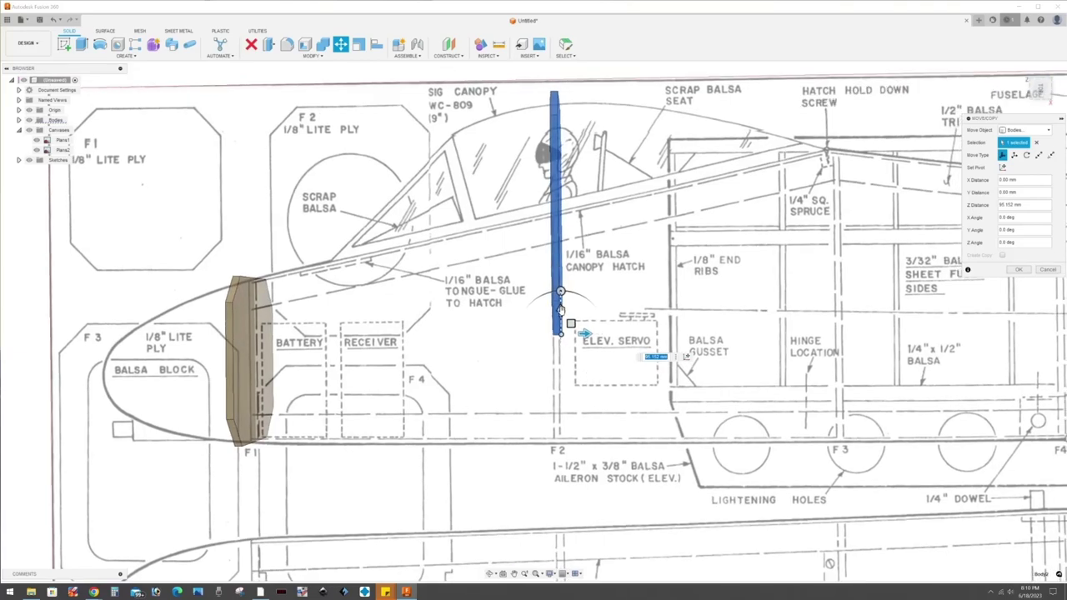
pyautogui.moveTo(560, 310); pyautogui.dragTo(559, 398)
pyautogui.keyDown('shift'); pyautogui.moveTo(560, 413); pyautogui.dragTo(672, 419, button='middle'); pyautogui.keyUp('shift')
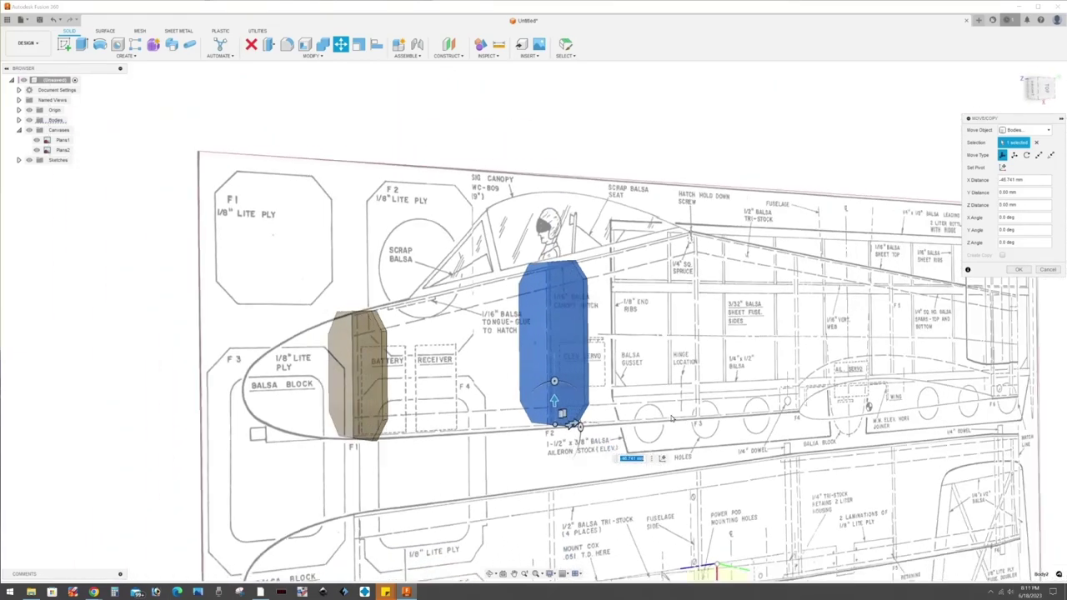
pyautogui.scroll(5, 673, 419)
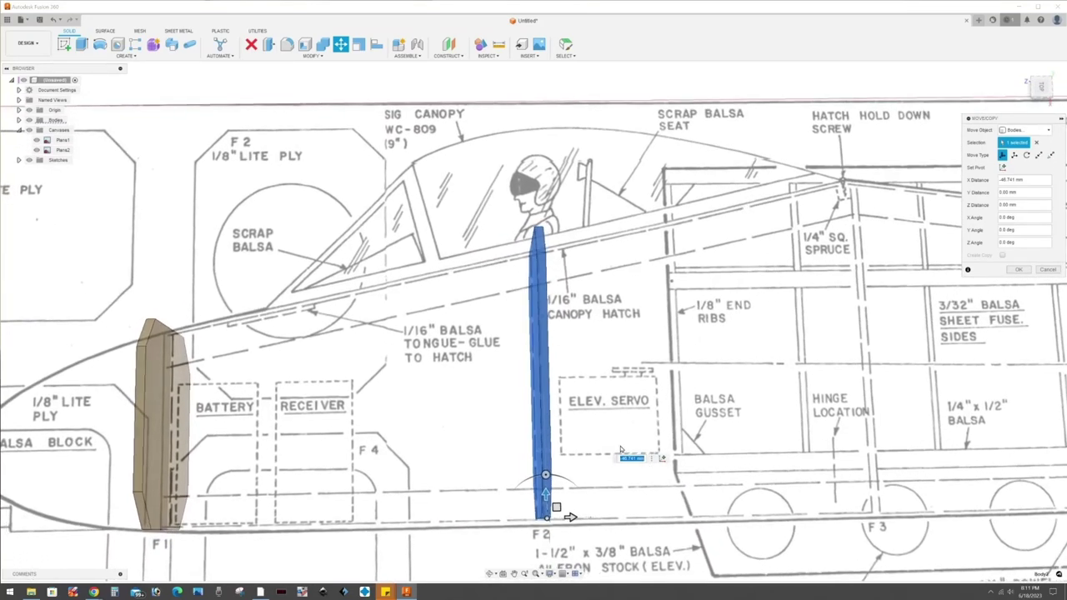
pyautogui.keyDown('shift'); pyautogui.moveTo(545, 501); pyautogui.dragTo(598, 495, button='middle'); pyautogui.keyUp('shift')
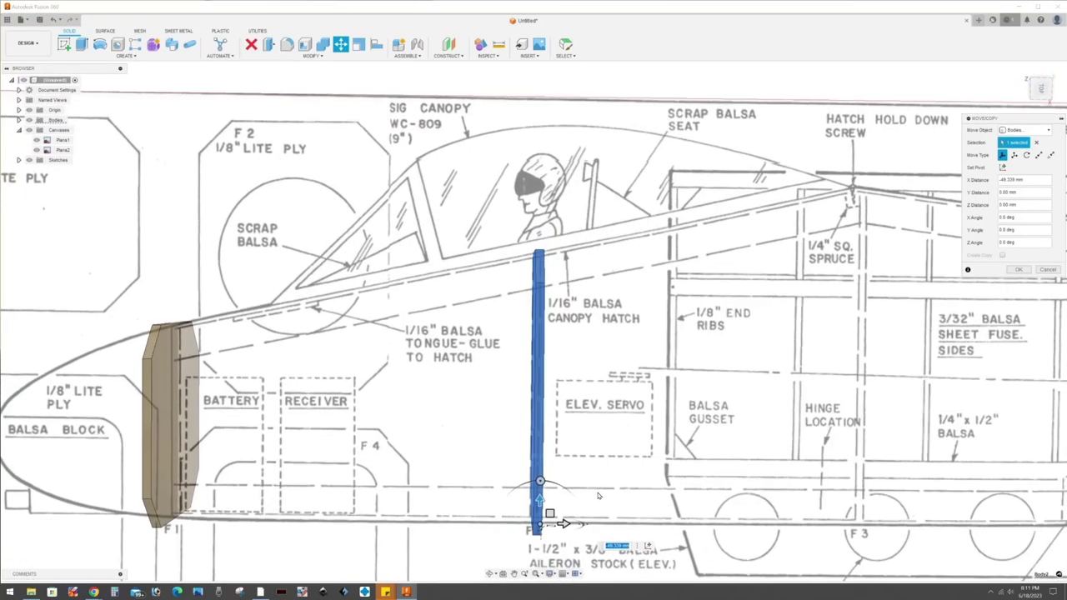
pyautogui.click(1018, 269)
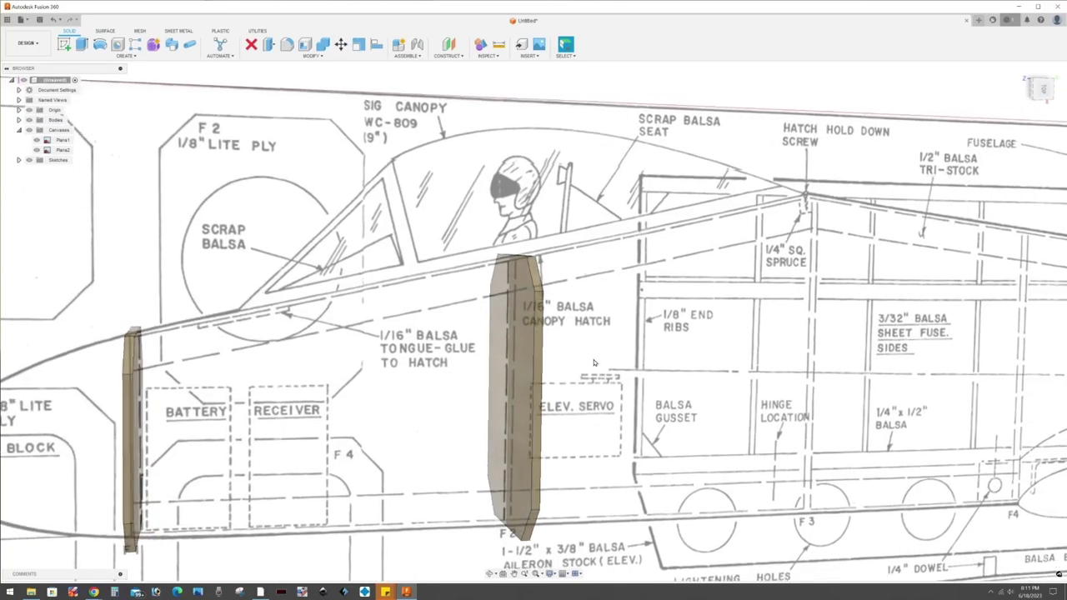
# - Sketch a rectangle over the F3 former outline and finish the sketch
pyautogui.keyDown('shift'); pyautogui.moveTo(633, 317); pyautogui.dragTo(580, 306, button='middle'); pyautogui.keyUp('shift')
pyautogui.scroll(-3, 580, 306)
pyautogui.scroll(2, 392, 310)
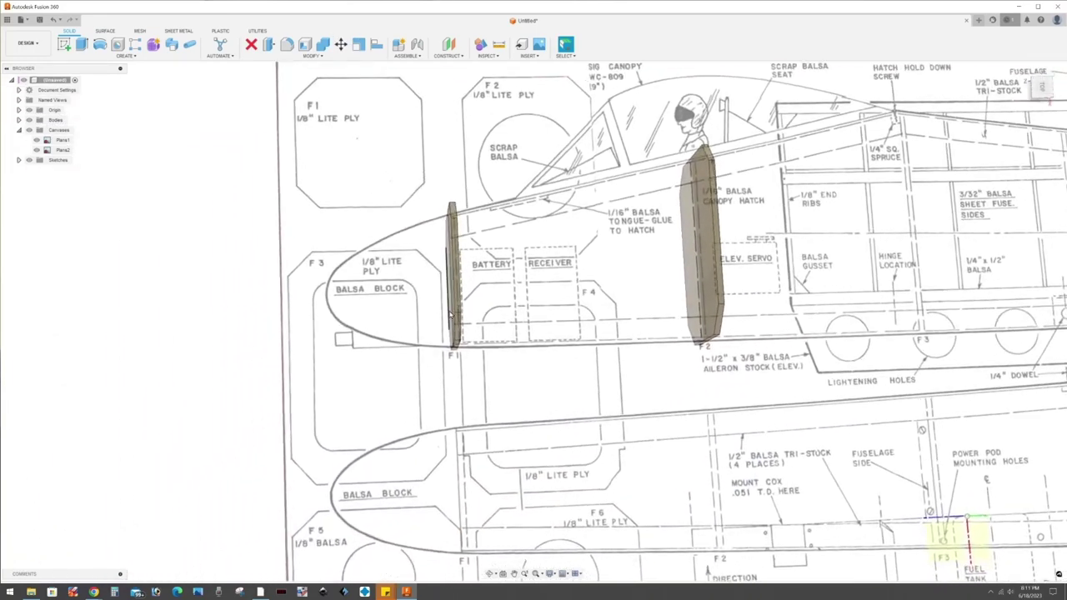
pyautogui.scroll(2, 392, 311)
pyautogui.scroll(2, 392, 311)
pyautogui.scroll(1, 391, 311)
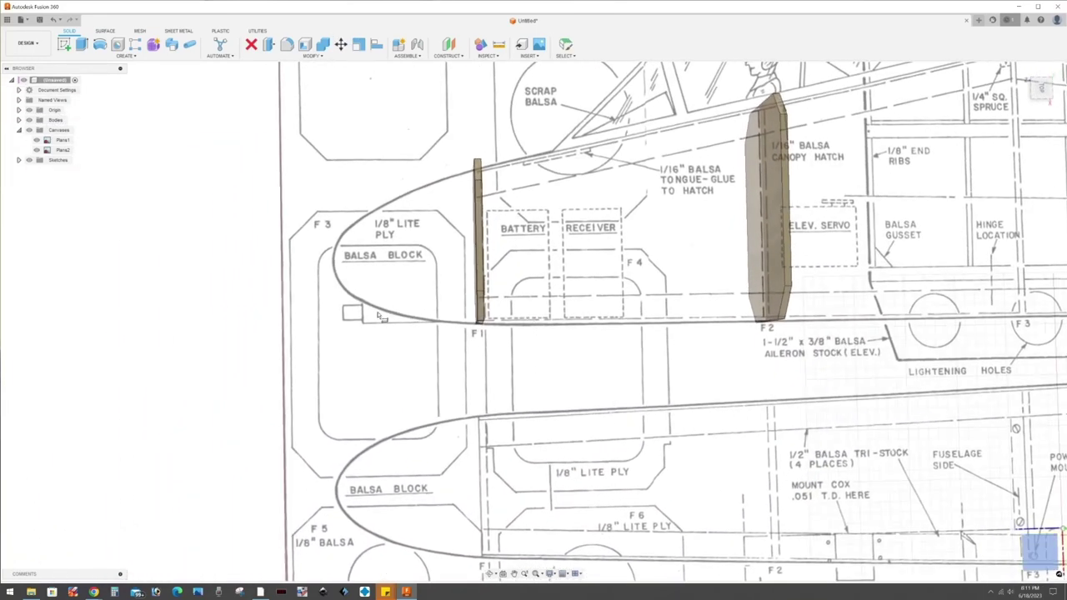
pyautogui.click(1038, 553)
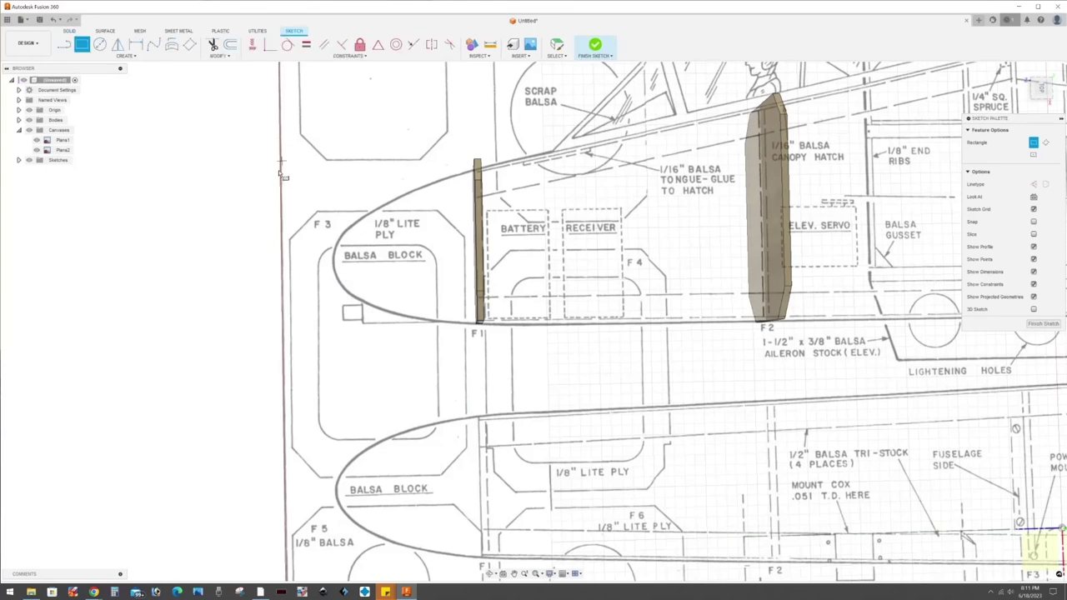
pyautogui.click(291, 211)
pyautogui.click(467, 479)
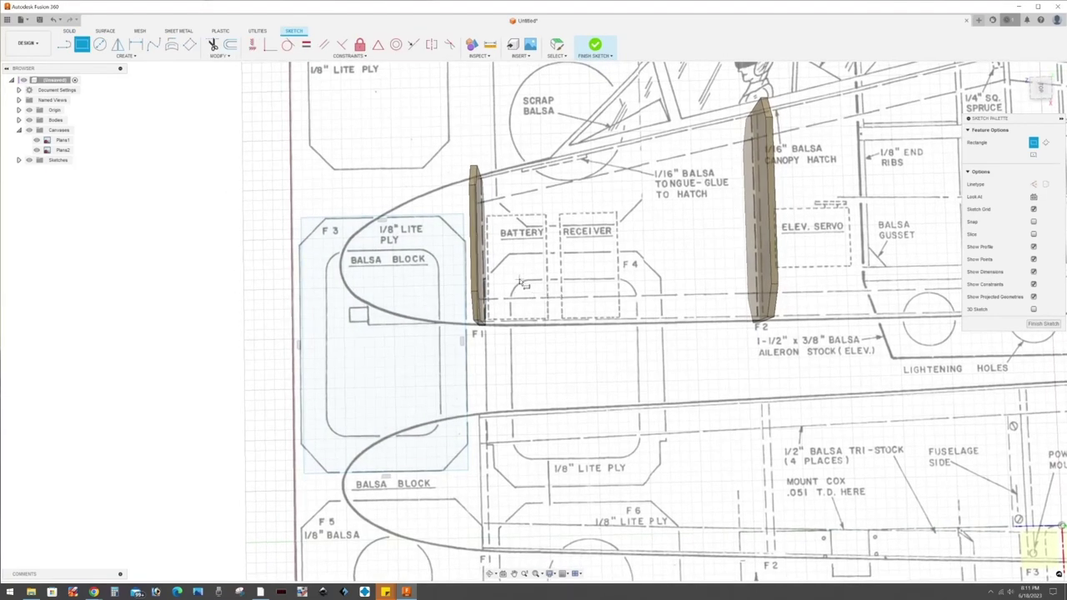
pyautogui.keyDown('shift'); pyautogui.moveTo(523, 285); pyautogui.dragTo(636, 230, button='middle'); pyautogui.keyUp('shift')
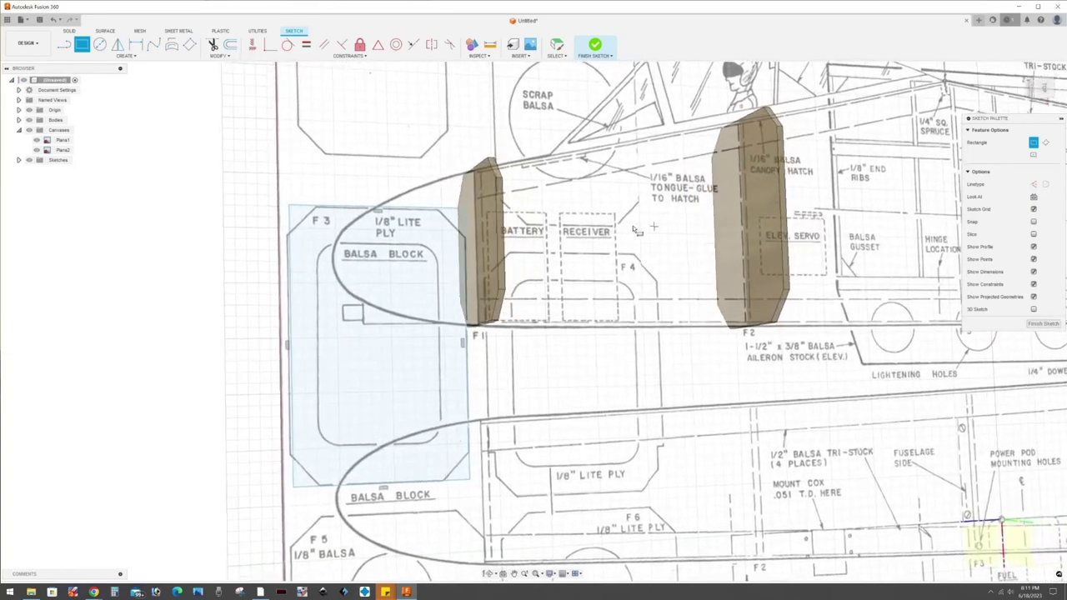
pyautogui.click(595, 44)
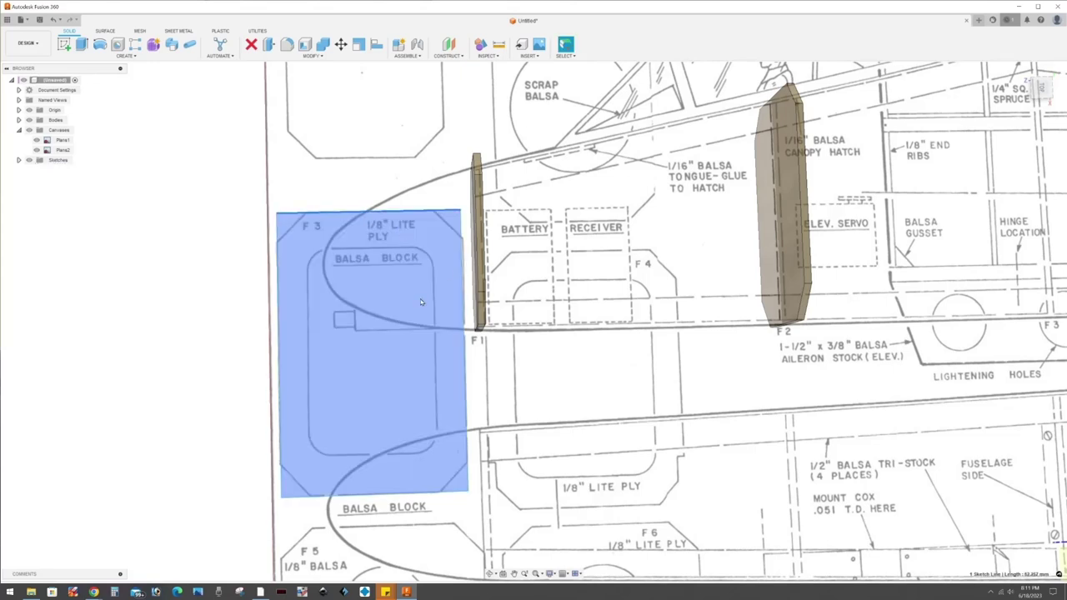
# - Reopen the F3 sketch and add chamfer lines across the outline corners
pyautogui.doubleClick(284, 234)
pyautogui.click(281, 246)
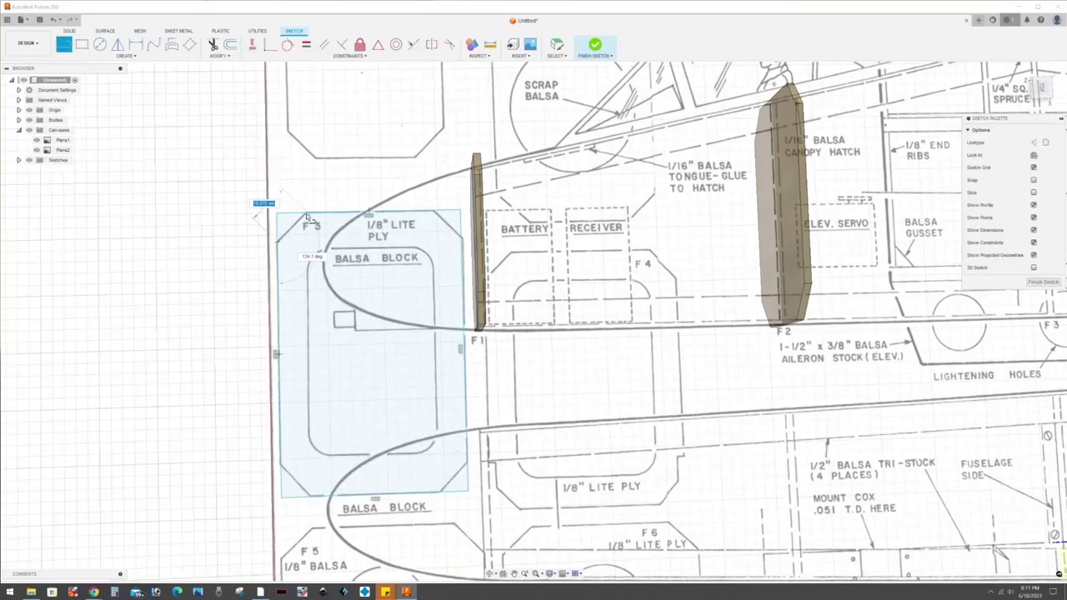
pyautogui.click(435, 215)
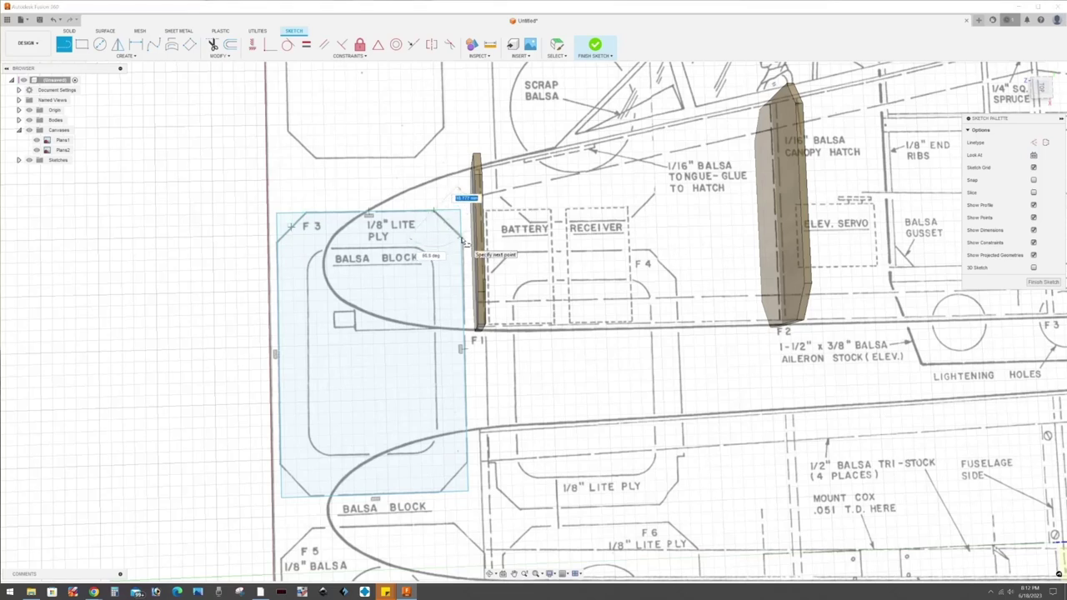
pyautogui.press('Escape')
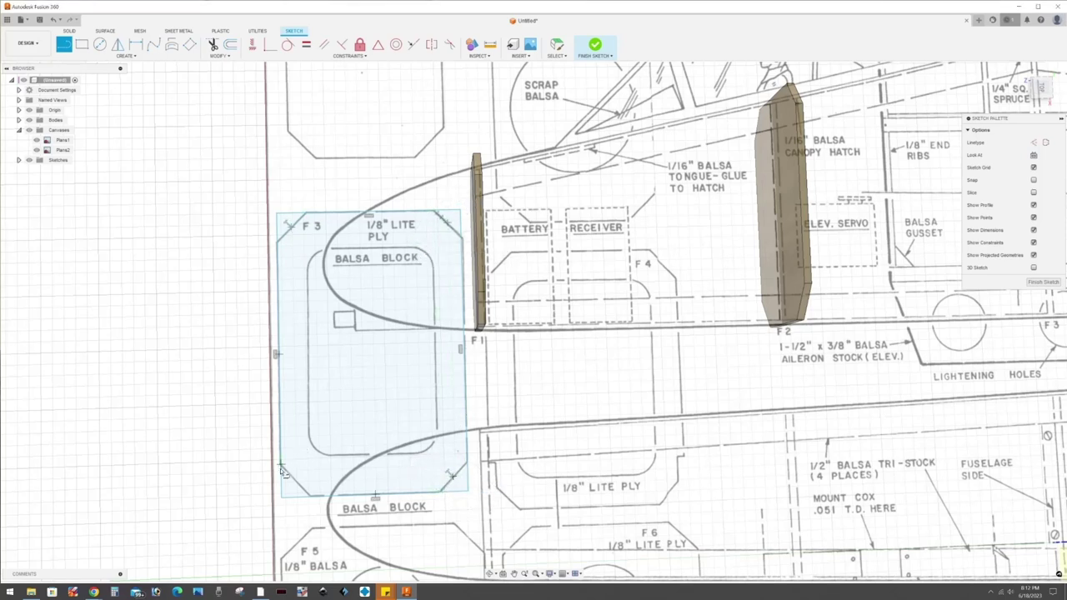
pyautogui.click(307, 480)
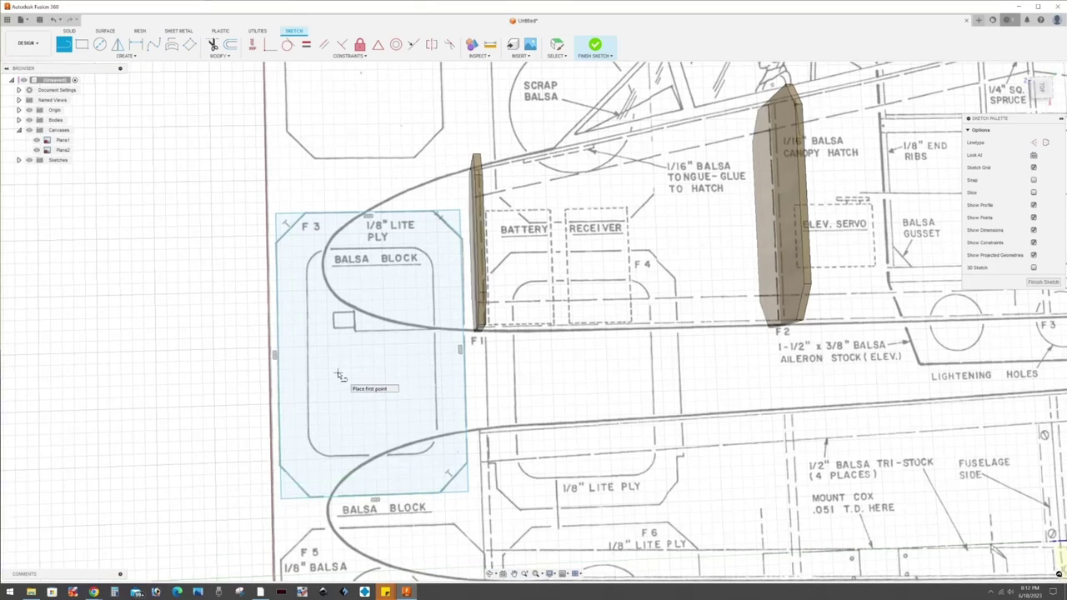
pyautogui.press('Escape')
# - Draw the inner rectangular opening with an arc rounding its lower-left corner
pyautogui.press('r')
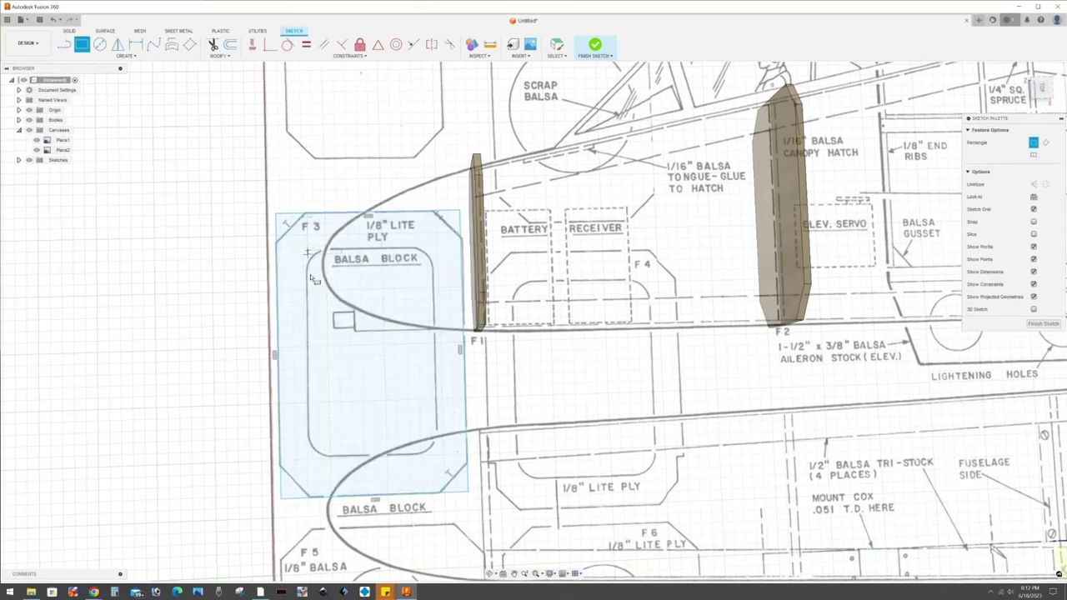
pyautogui.click(308, 252)
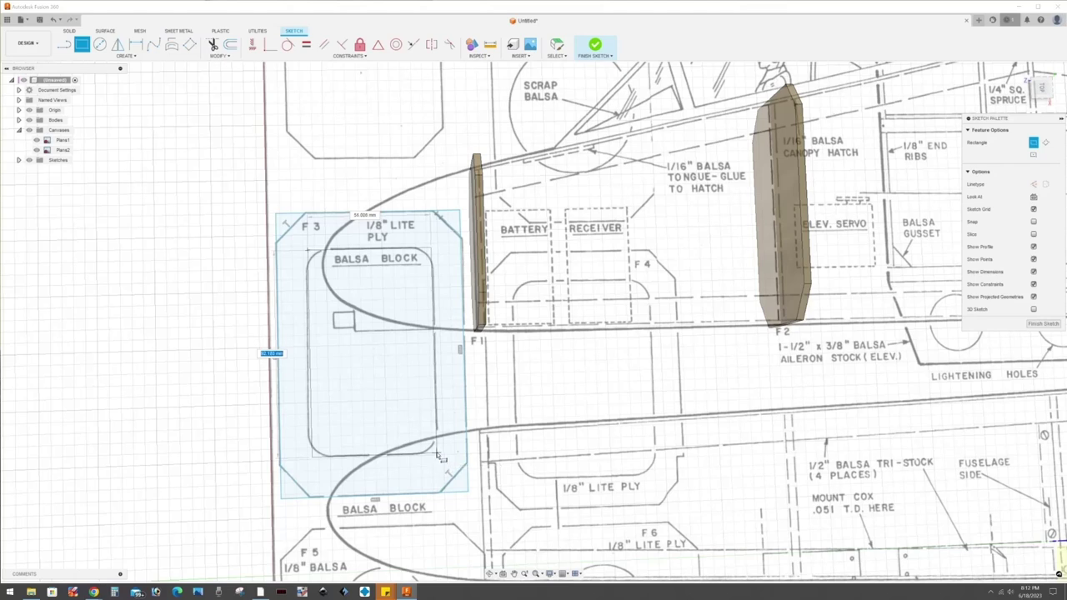
pyautogui.click(439, 456)
pyautogui.press('Escape')
pyautogui.click(308, 398)
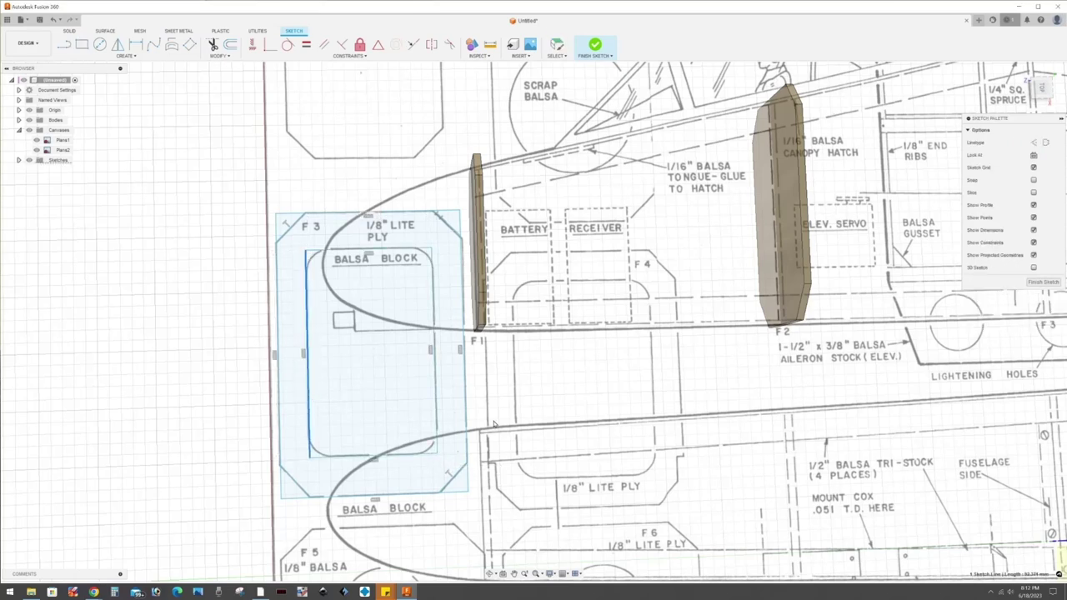
pyautogui.click(135, 57)
pyautogui.click(125, 90)
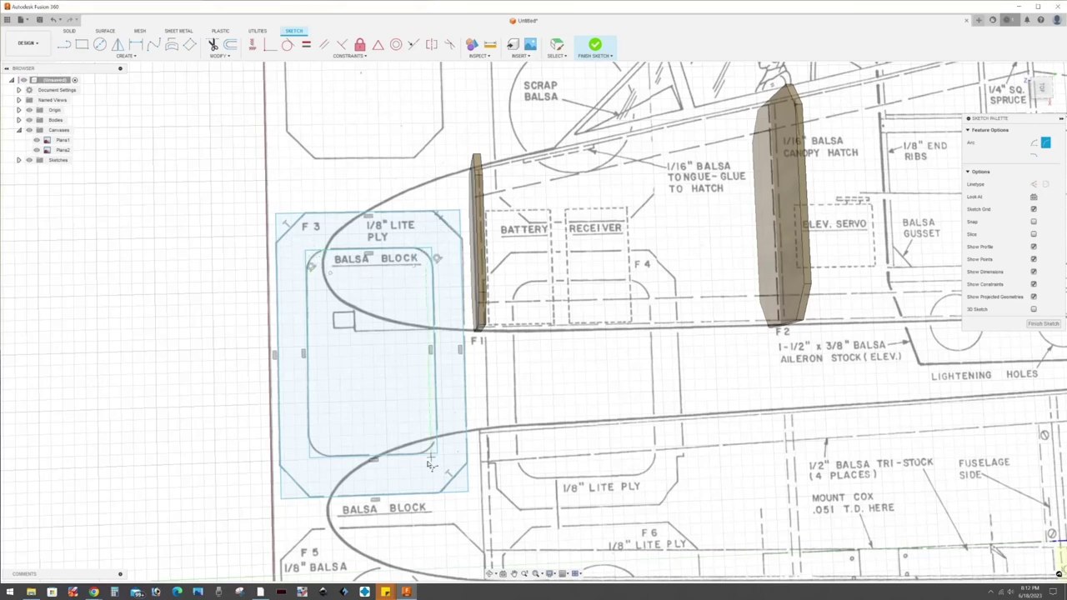
pyautogui.click(314, 446)
pyautogui.click(324, 454)
# - Select all pieces of the ring-shaped F3 profile
pyautogui.click(293, 386)
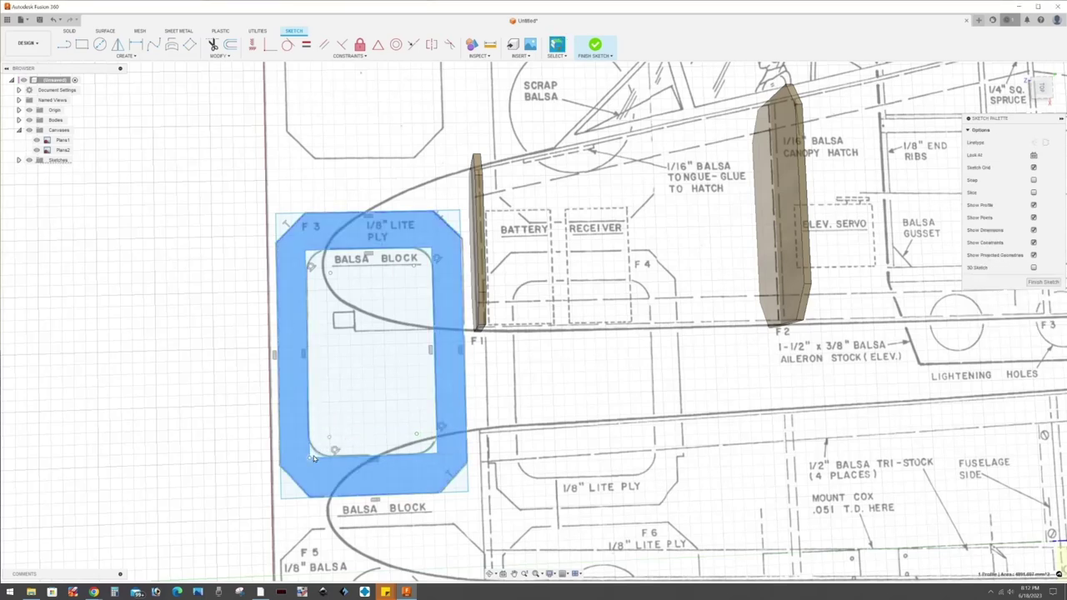
pyautogui.click(308, 446)
pyautogui.keyDown('shift'); pyautogui.click(300, 450); pyautogui.keyUp('shift')
pyautogui.scroll(2, 300, 450)
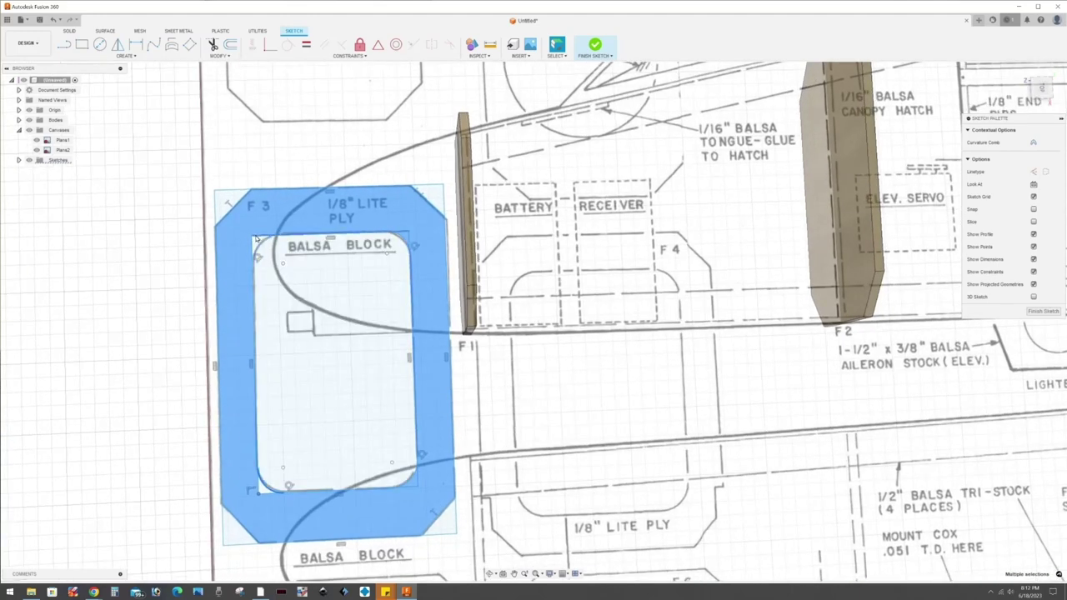
# - Extrude the traced F3 ring profile into a solid body
pyautogui.scroll(-2, 263, 492)
pyautogui.press('q')
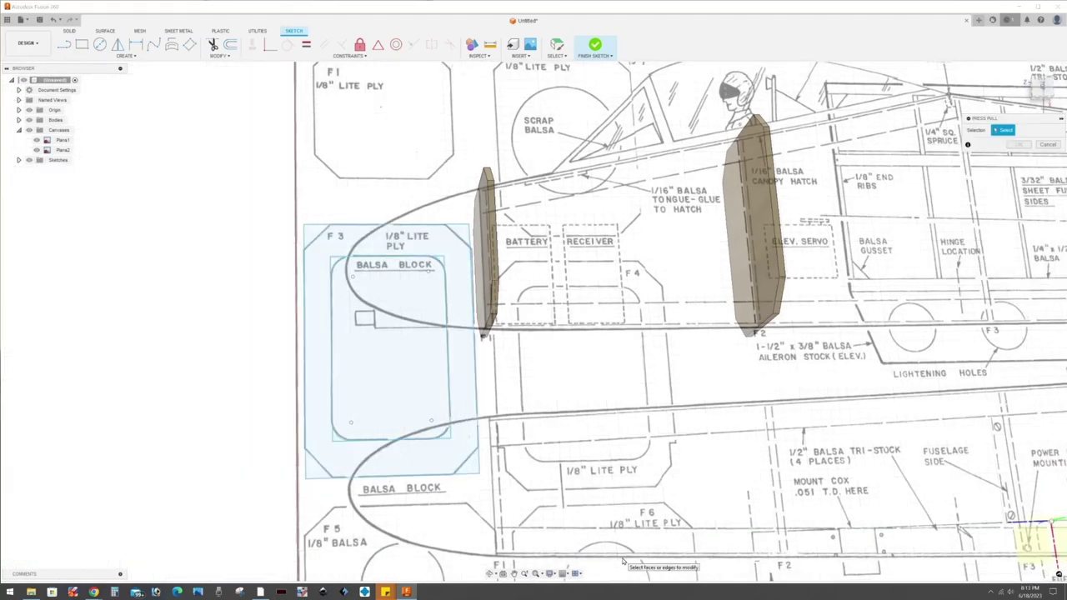
pyautogui.click(362, 463)
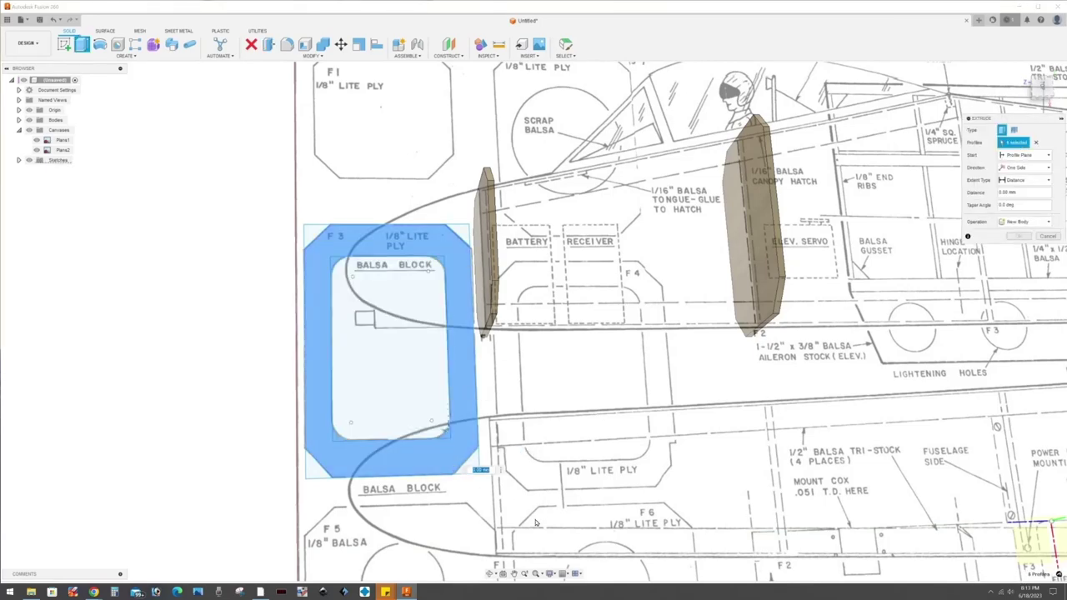
pyautogui.press('Return')
# - Rotate the new F3 ring body 90° about X so it stands upright
pyautogui.keyDown('shift'); pyautogui.moveTo(535, 524); pyautogui.dragTo(434, 467, button='middle'); pyautogui.keyUp('shift')
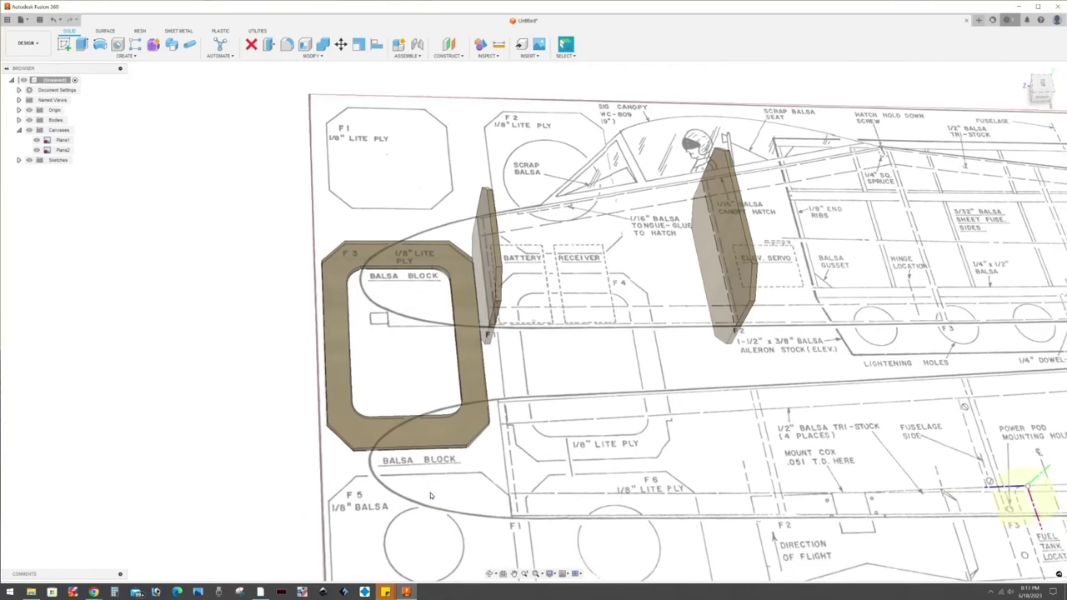
pyautogui.rightClick(417, 450)
pyautogui.click(395, 435)
pyautogui.click(417, 438)
pyautogui.scroll(-3, 417, 438)
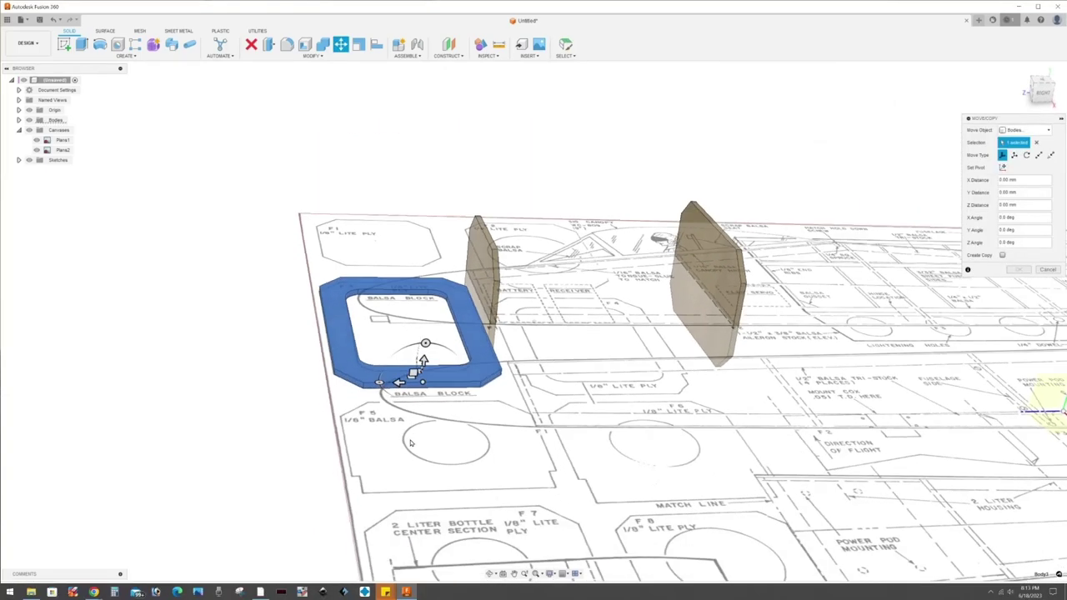
pyautogui.moveTo(427, 353)
pyautogui.mouseDown()
pyautogui.moveTo(450, 358)
pyautogui.moveTo(454, 377)
pyautogui.mouseUp()
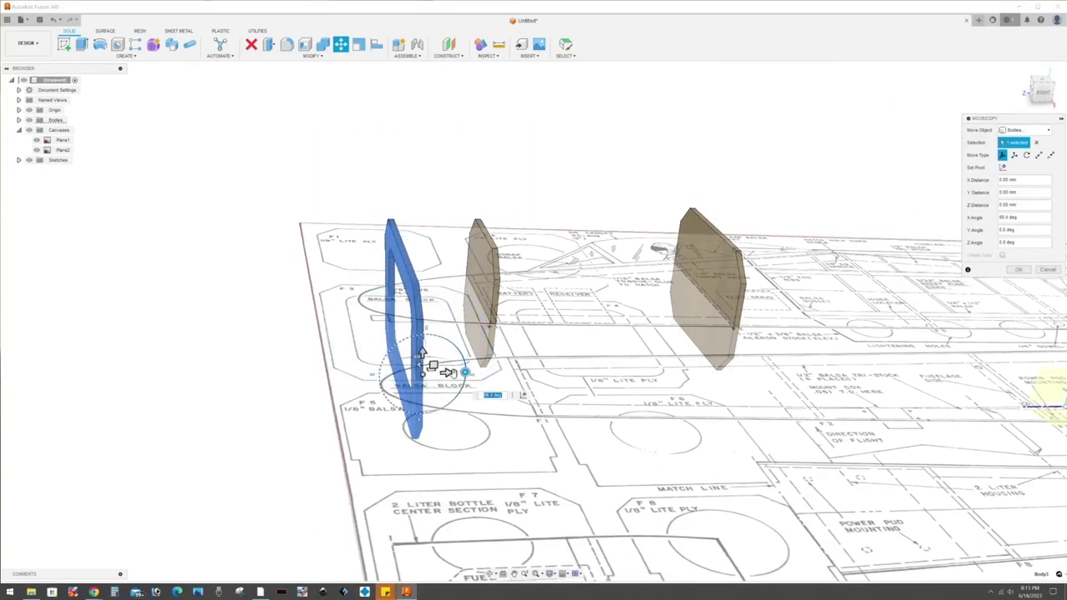
pyautogui.scroll(2, 454, 377)
pyautogui.moveTo(451, 414)
pyautogui.keyDown('shift'); pyautogui.mouseDown(button='middle')
pyautogui.moveTo(476, 433)
pyautogui.moveTo(409, 447)
pyautogui.mouseUp(button='middle'); pyautogui.keyUp('shift')
# - Slide the upright ring along X onto the F3 station line and confirm the move
pyautogui.moveTo(410, 448); pyautogui.dragTo(750, 361)
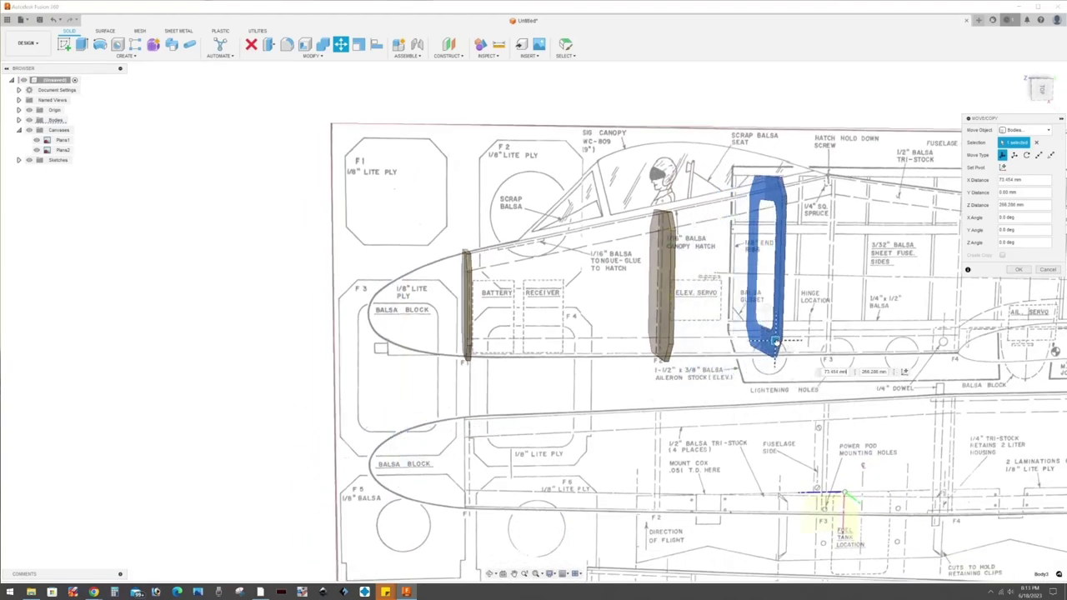
pyautogui.scroll(3, 846, 211)
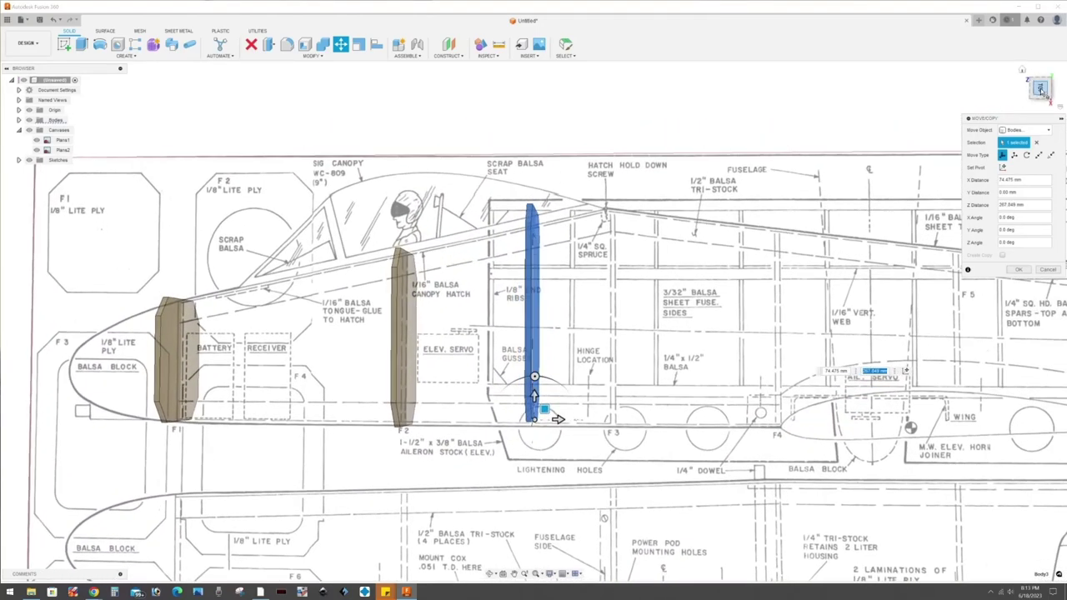
pyautogui.moveTo(606, 267); pyautogui.dragTo(834, 409, button='middle')
pyautogui.scroll(3, 834, 408)
pyautogui.moveTo(1063, 583); pyautogui.dragTo(839, 404, button='middle')
pyautogui.moveTo(513, 426); pyautogui.dragTo(530, 480, button='middle')
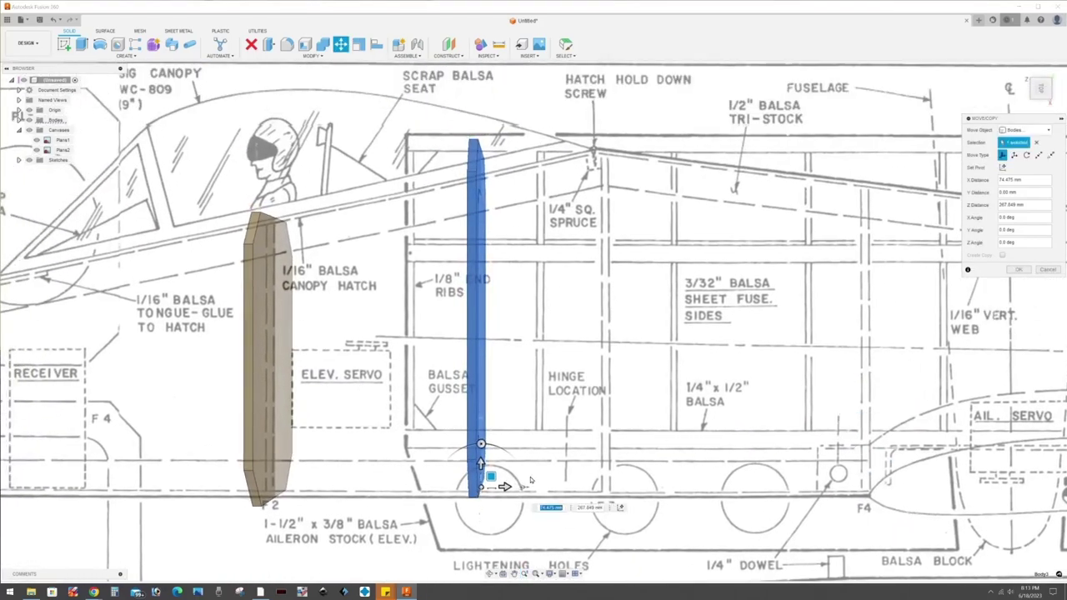
pyautogui.moveTo(505, 486); pyautogui.dragTo(621, 487)
pyautogui.moveTo(620, 487)
pyautogui.keyDown('shift'); pyautogui.mouseDown(button='middle')
pyautogui.moveTo(637, 500)
pyautogui.moveTo(571, 470)
pyautogui.moveTo(570, 492)
pyautogui.moveTo(586, 468)
pyautogui.moveTo(575, 479)
pyautogui.moveTo(571, 466)
pyautogui.moveTo(590, 467)
pyautogui.mouseUp(button='middle'); pyautogui.keyUp('shift')
pyautogui.click(1017, 271)
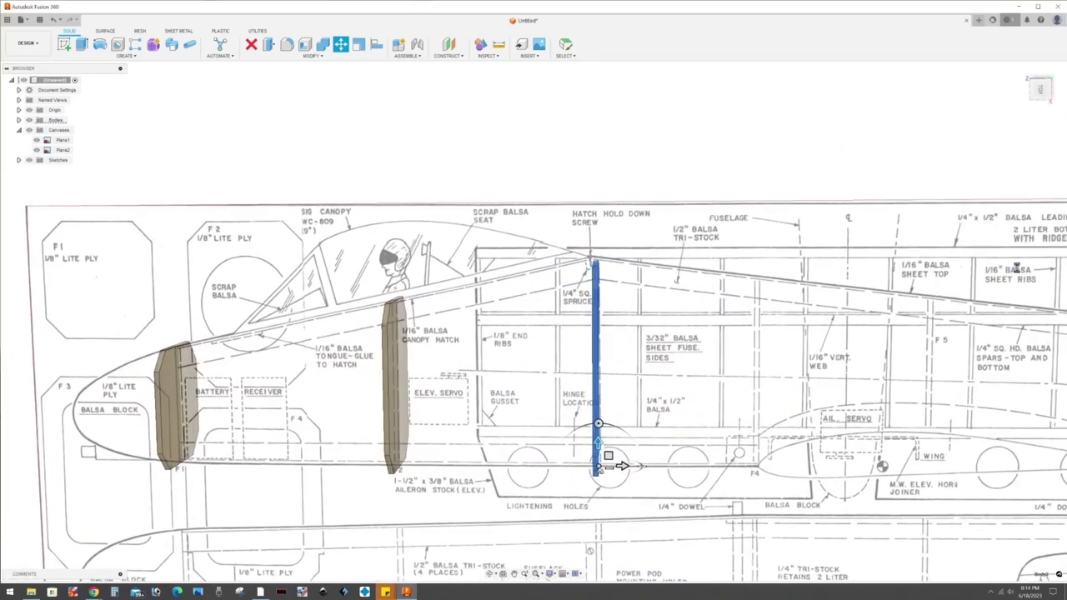
pyautogui.keyDown('shift'); pyautogui.moveTo(769, 356); pyautogui.dragTo(431, 350, button='middle'); pyautogui.keyUp('shift')
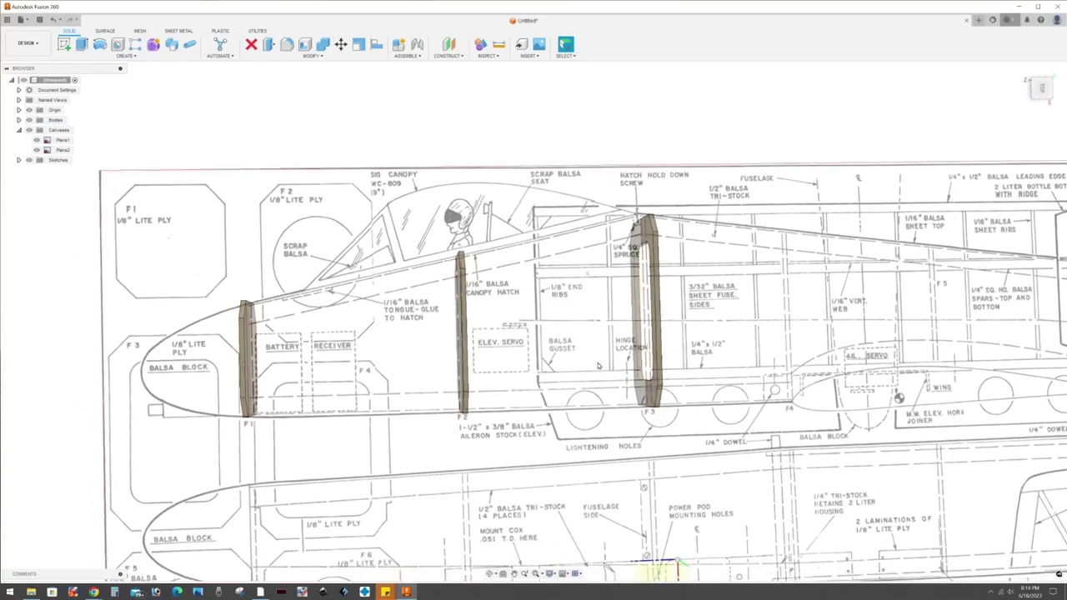
# - Rename the three former bodies in the Bodies browser to F1, F2 and F3
pyautogui.click(19, 120)
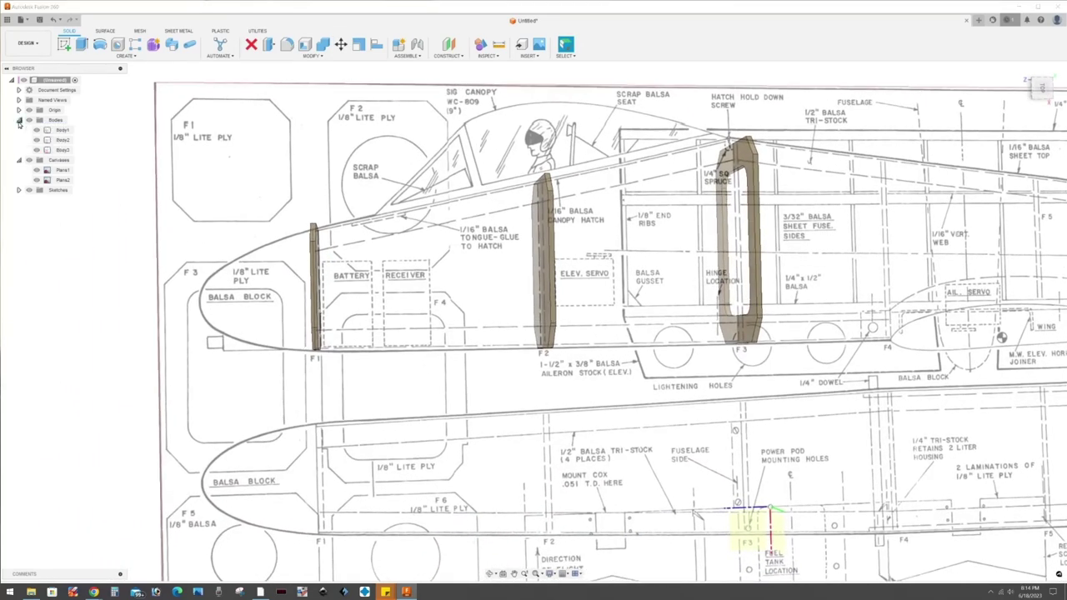
pyautogui.rightClick(61, 132)
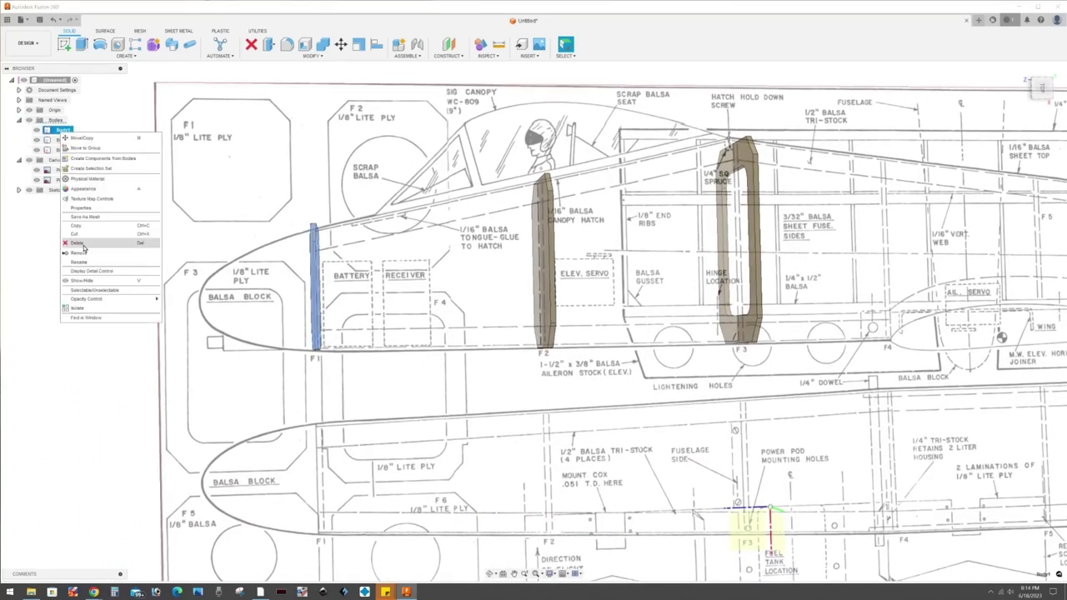
pyautogui.click(88, 265)
pyautogui.click(73, 130)
pyautogui.write('F1')
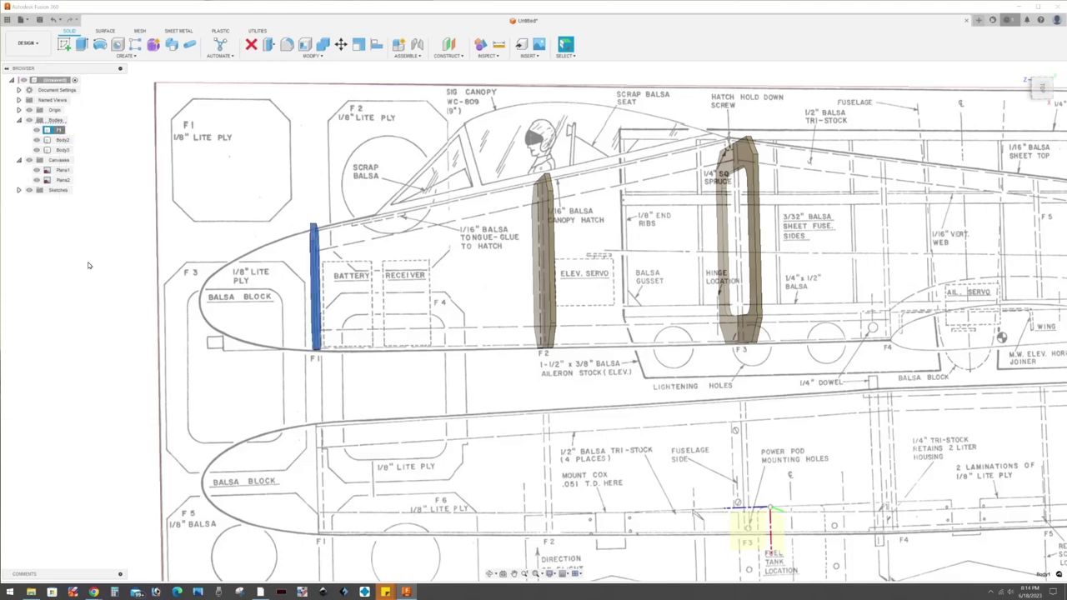
pyautogui.rightClick(63, 139)
pyautogui.click(86, 273)
pyautogui.write('F2')
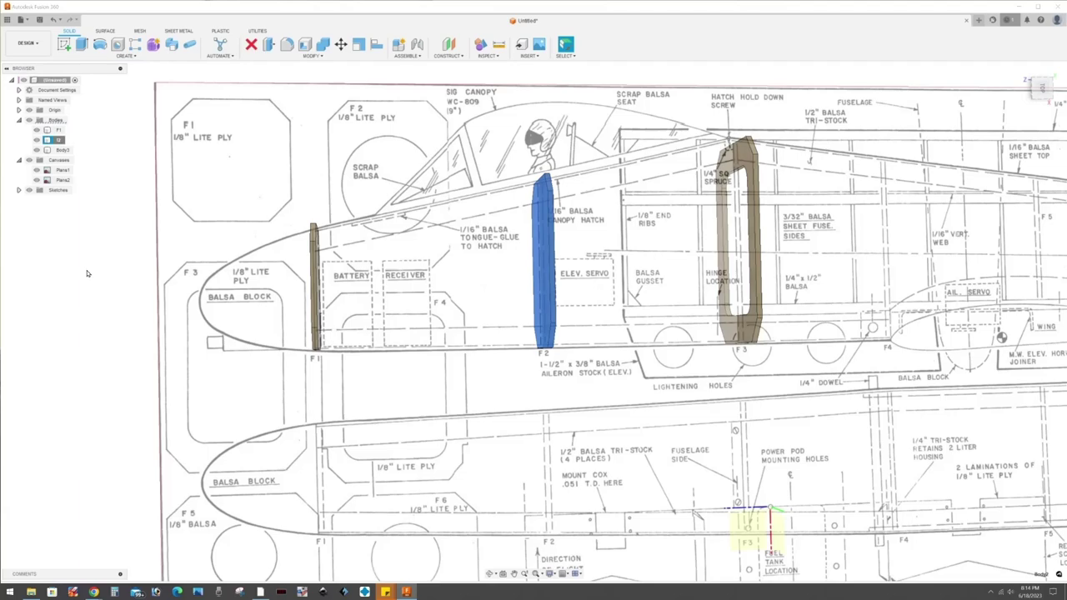
pyautogui.rightClick(70, 151)
pyautogui.click(86, 280)
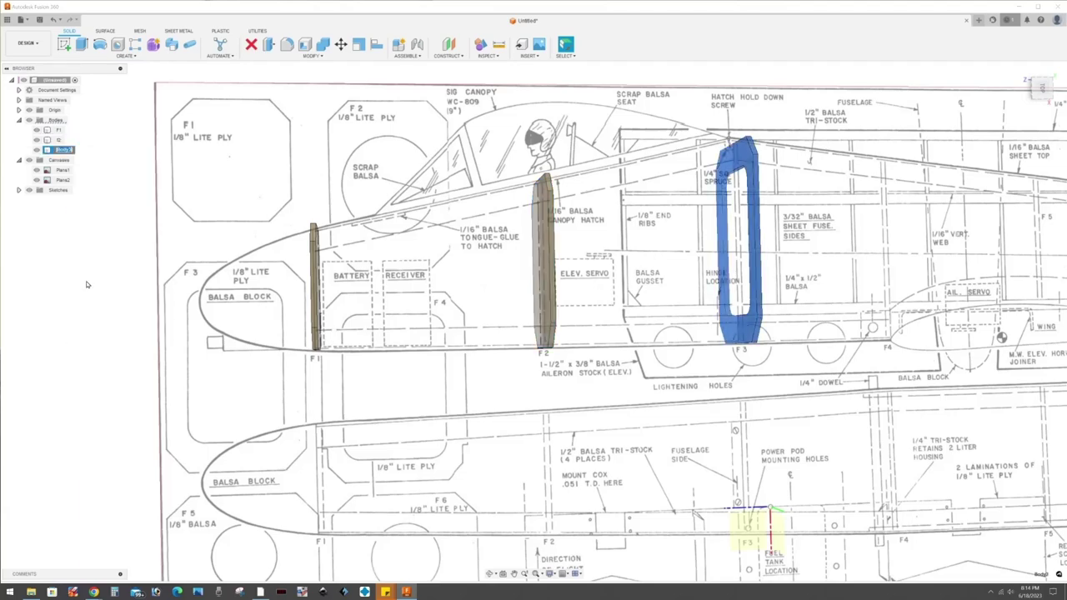
pyautogui.write('F3')
pyautogui.press('Return')
pyautogui.scroll(3, 334, 383)
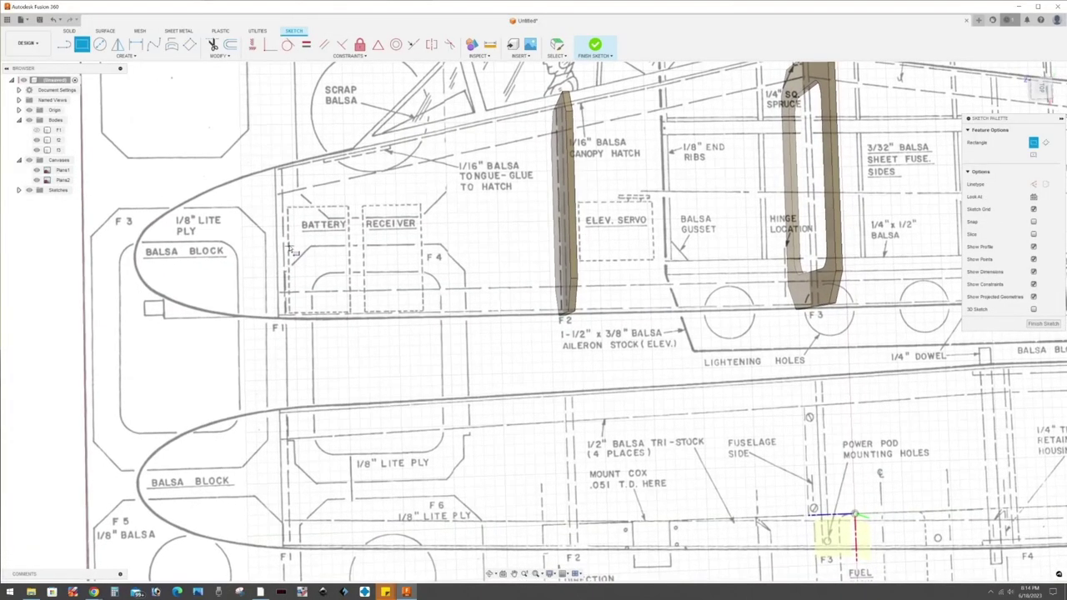
# - Sketch a rectangle enclosing the F4 former outline
pyautogui.click(282, 244)
pyautogui.click(471, 499)
pyautogui.scroll(2, 297, 352)
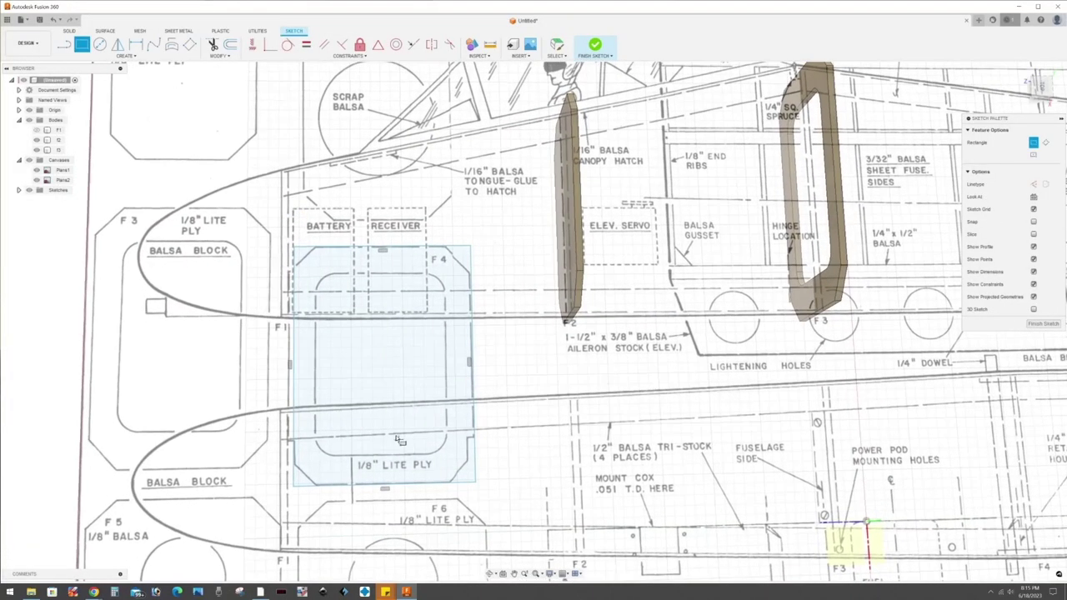
pyautogui.click(1041, 323)
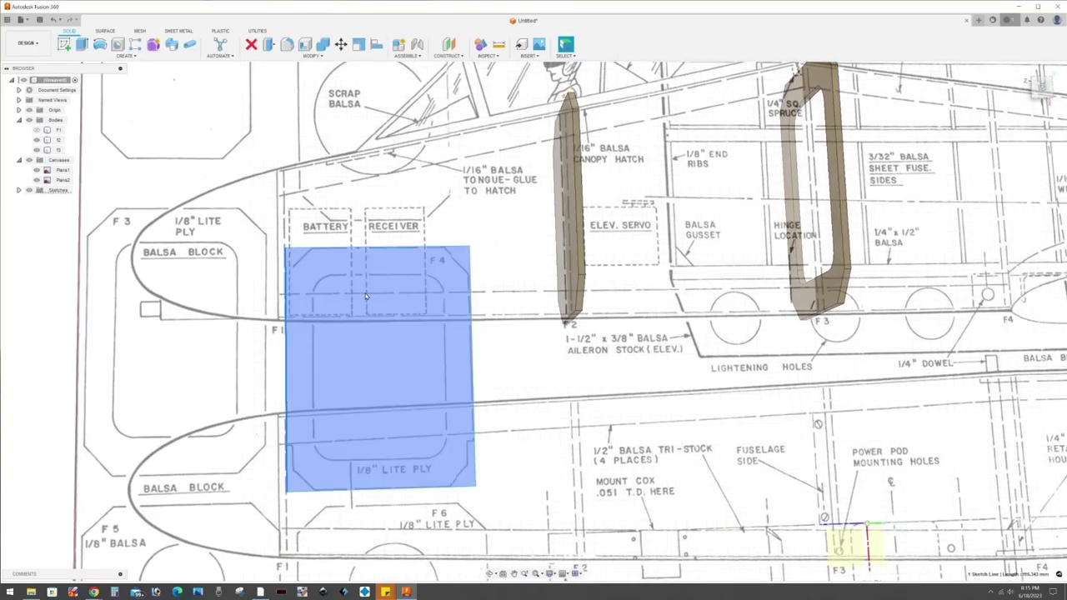
# - Add chamfer lines at the bottom-left and bottom-right corners of the F4 sketch
pyautogui.doubleClick(471, 356)
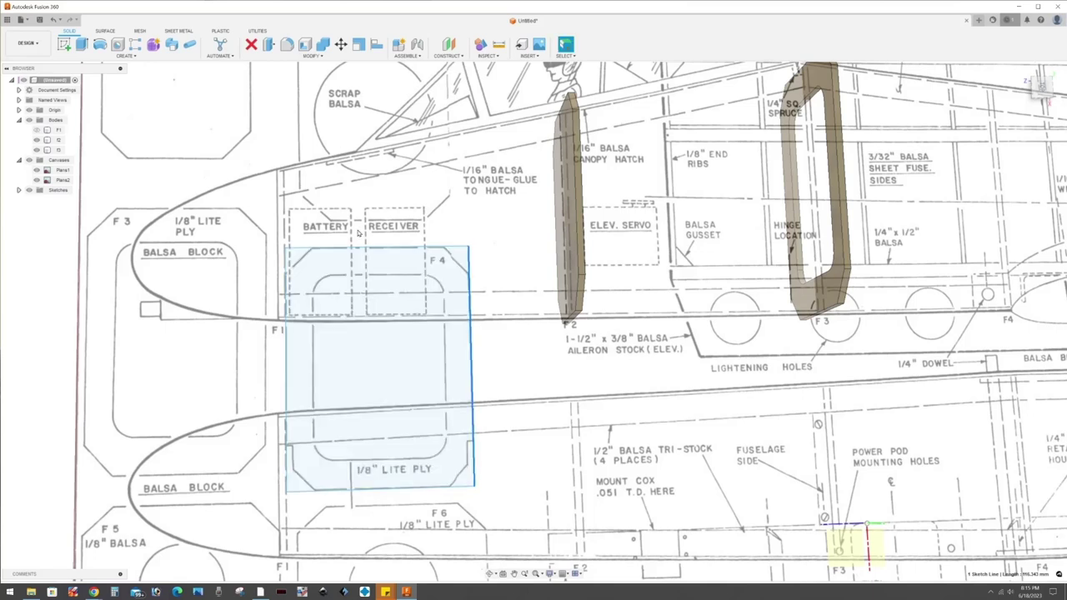
pyautogui.click(287, 279)
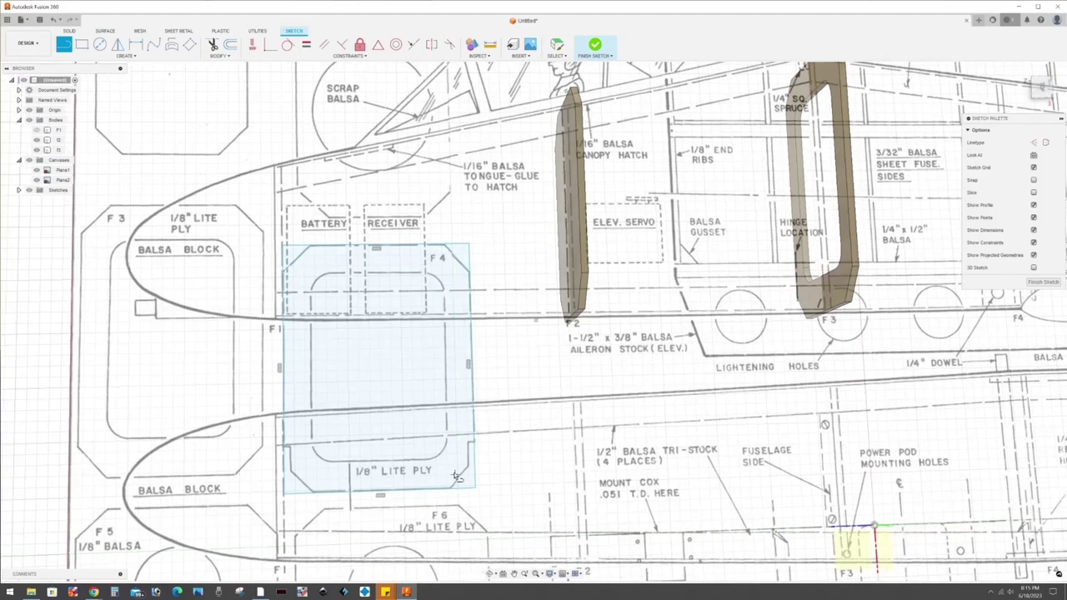
pyautogui.scroll(5, 469, 448)
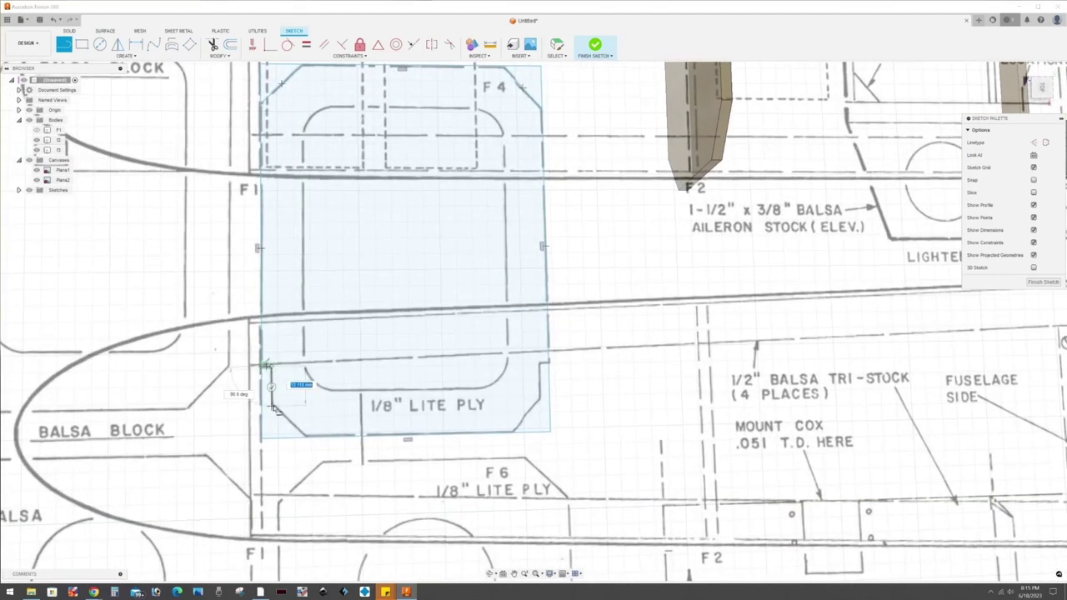
pyautogui.click(273, 404)
pyautogui.click(309, 440)
pyautogui.press('Escape')
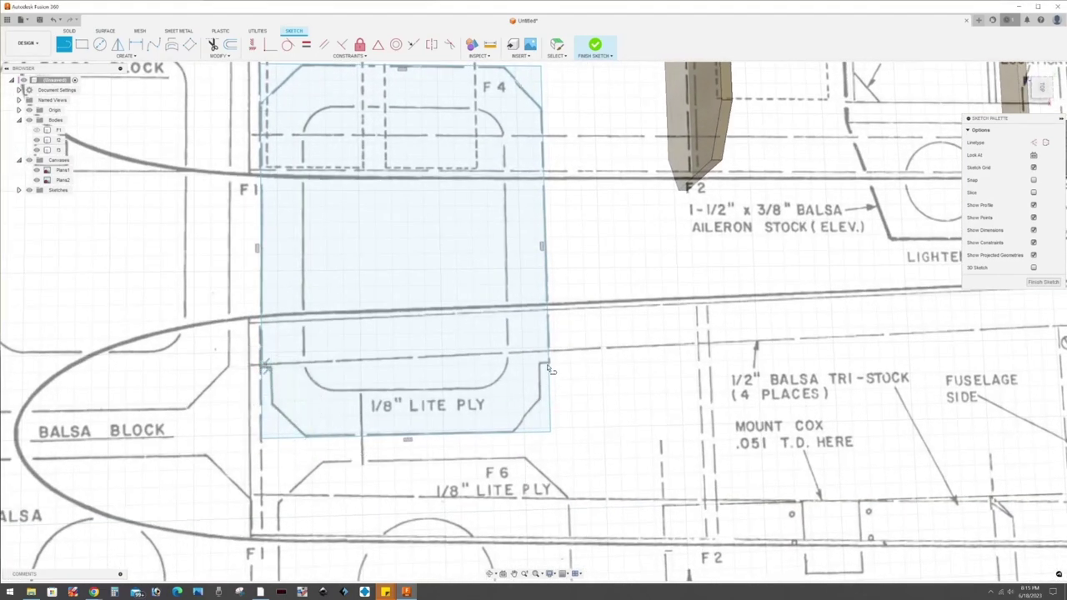
pyautogui.click(547, 366)
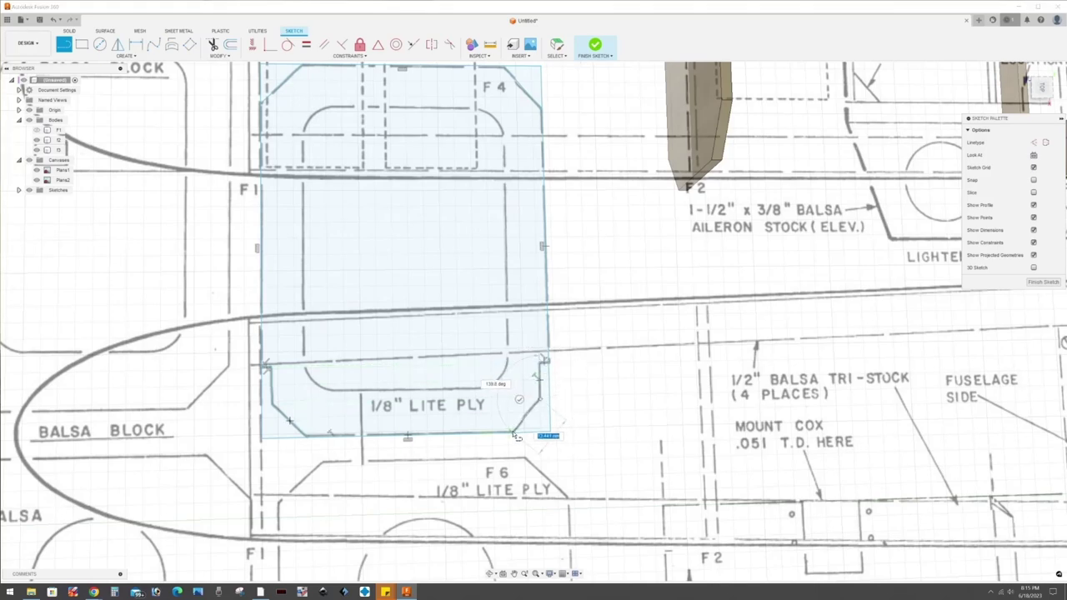
pyautogui.press('Escape')
pyautogui.scroll(-1, 524, 325)
# - Draw the inner cutout rectangle inside F4 and finish the sketch
pyautogui.press('r')
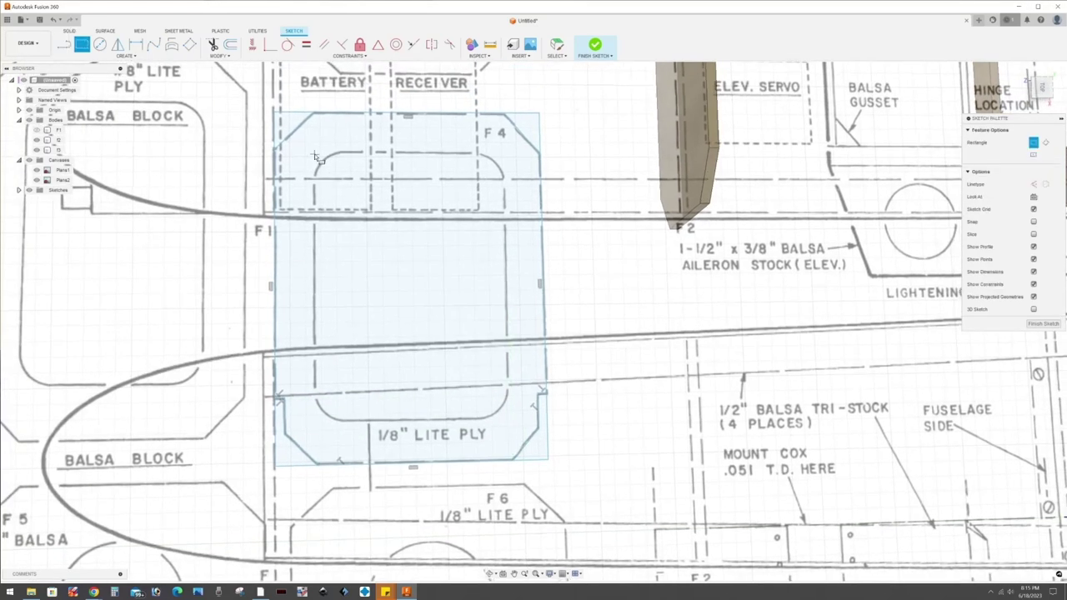
pyautogui.click(315, 155)
pyautogui.click(507, 422)
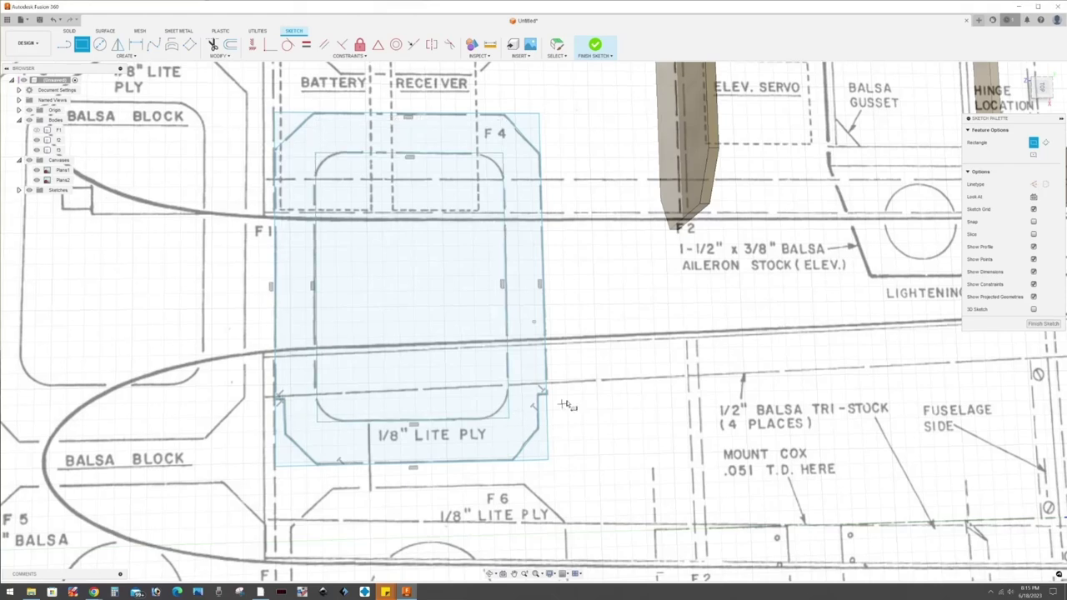
pyautogui.click(594, 44)
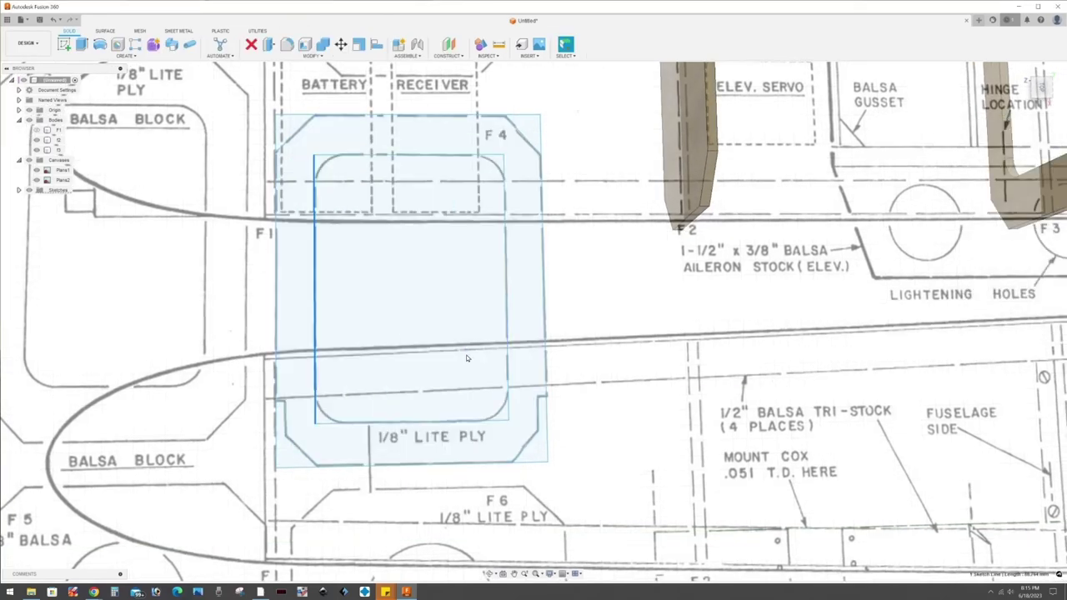
# - Round the cutout's bottom-left corner with a three-point arc in a new sketch
pyautogui.click(125, 55)
pyautogui.click(78, 74)
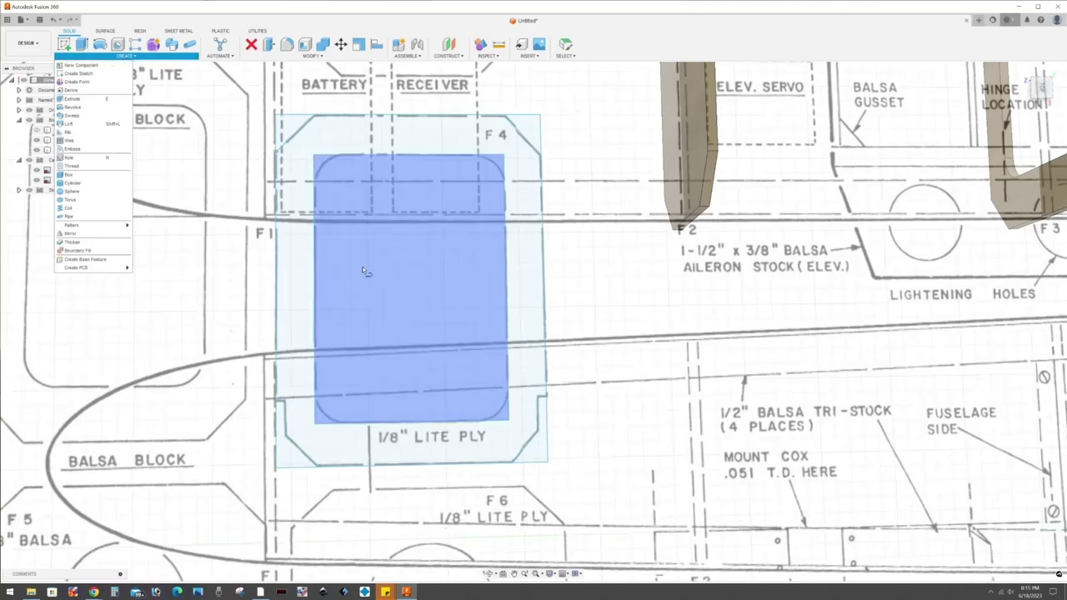
pyautogui.click(365, 270)
pyautogui.click(125, 55)
pyautogui.moveTo(70, 90)
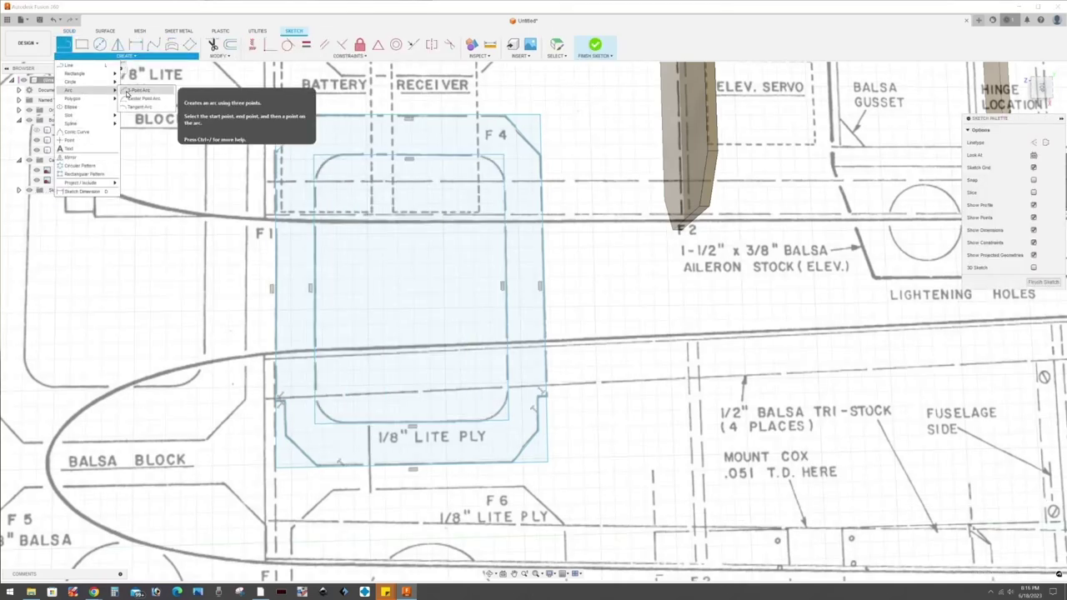
pyautogui.click(142, 92)
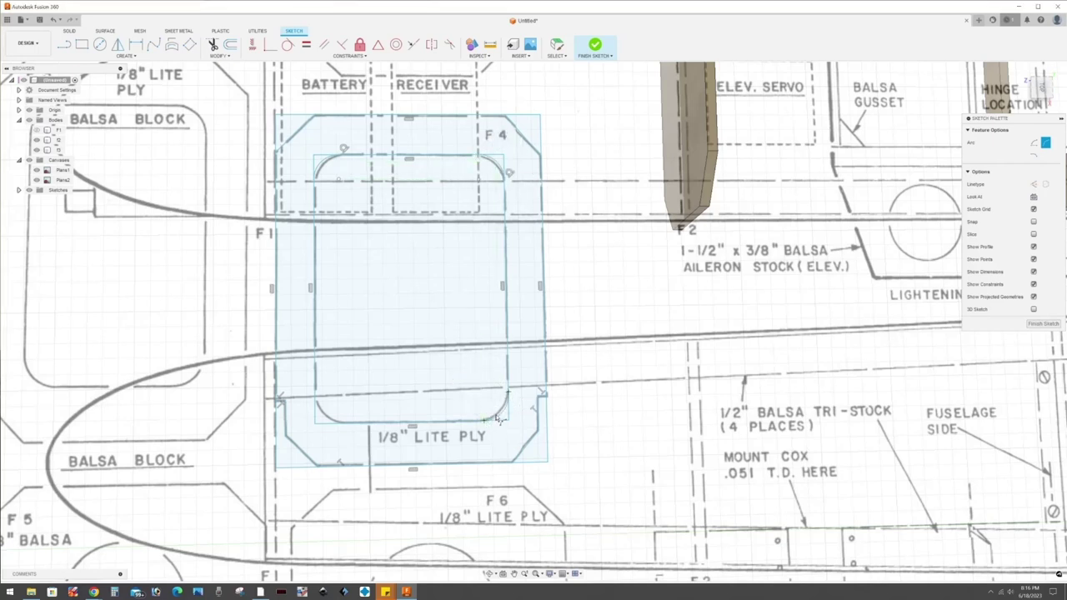
pyautogui.click(316, 400)
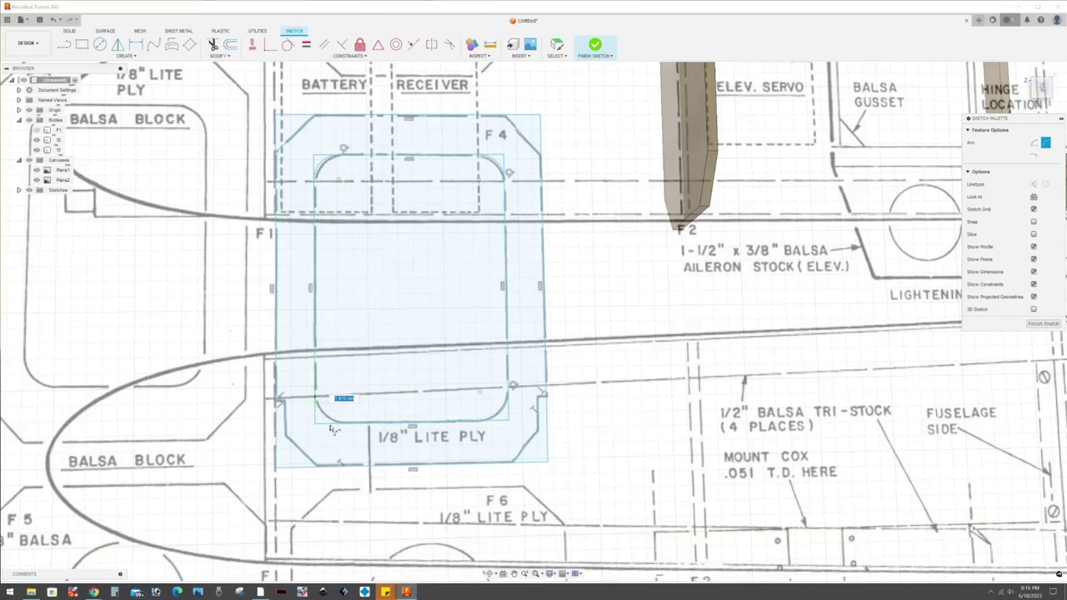
pyautogui.click(333, 421)
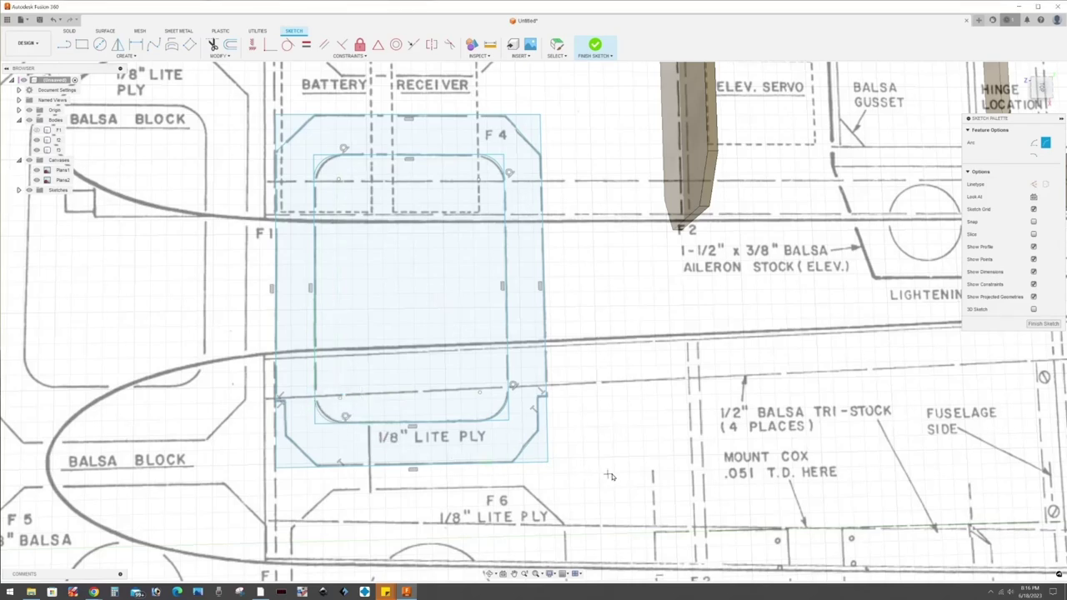
pyautogui.press('Escape')
pyautogui.scroll(-1, 694, 423)
# - Extrude the F4 ring profile 3 mm as a new body
pyautogui.click(1042, 282)
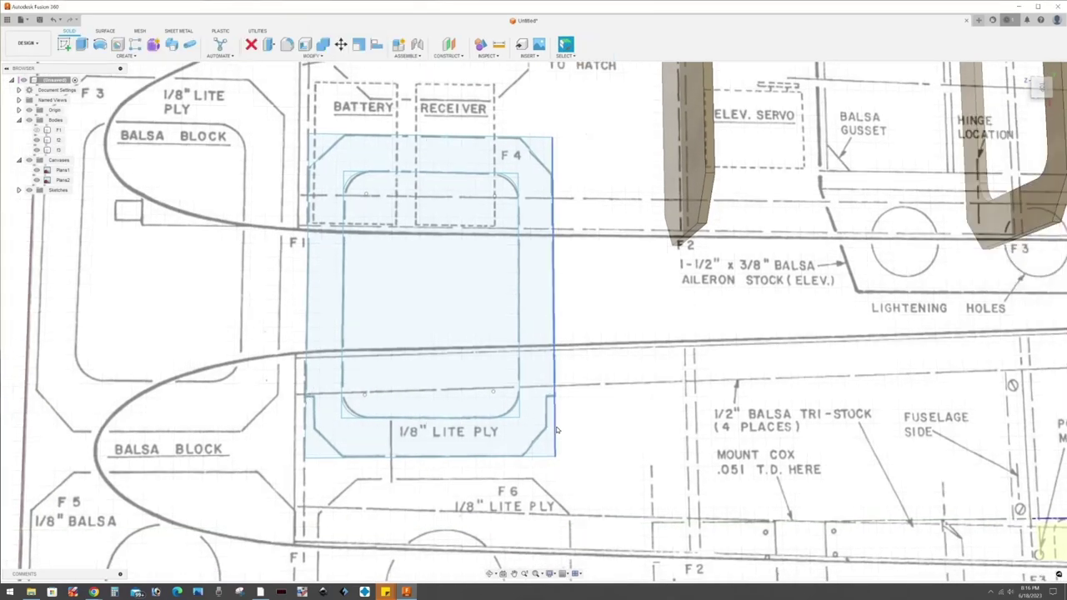
pyautogui.press('e')
pyautogui.click(529, 250)
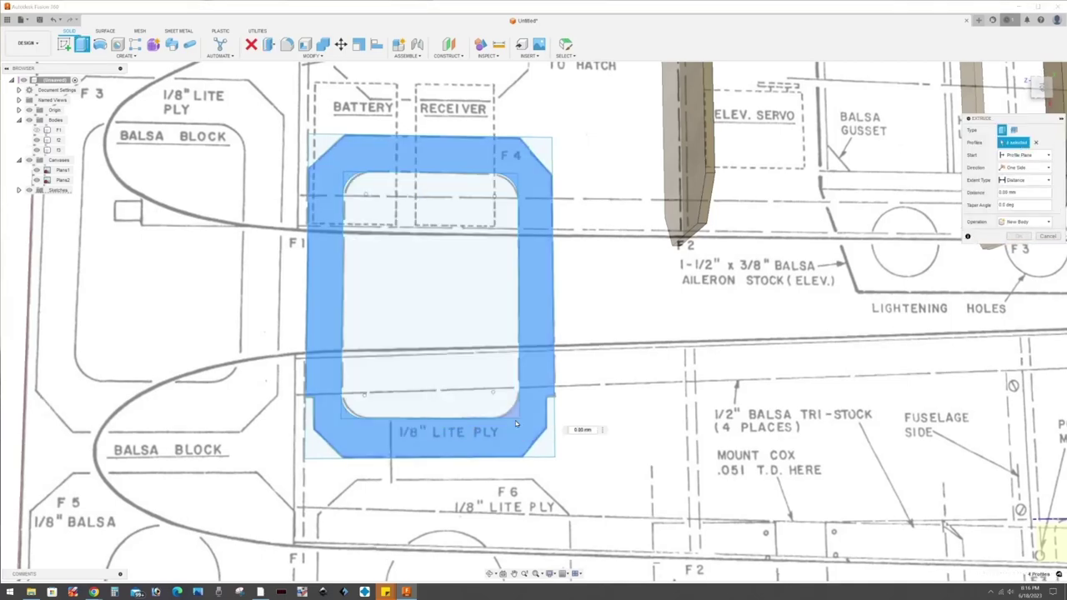
pyautogui.write('3.175')
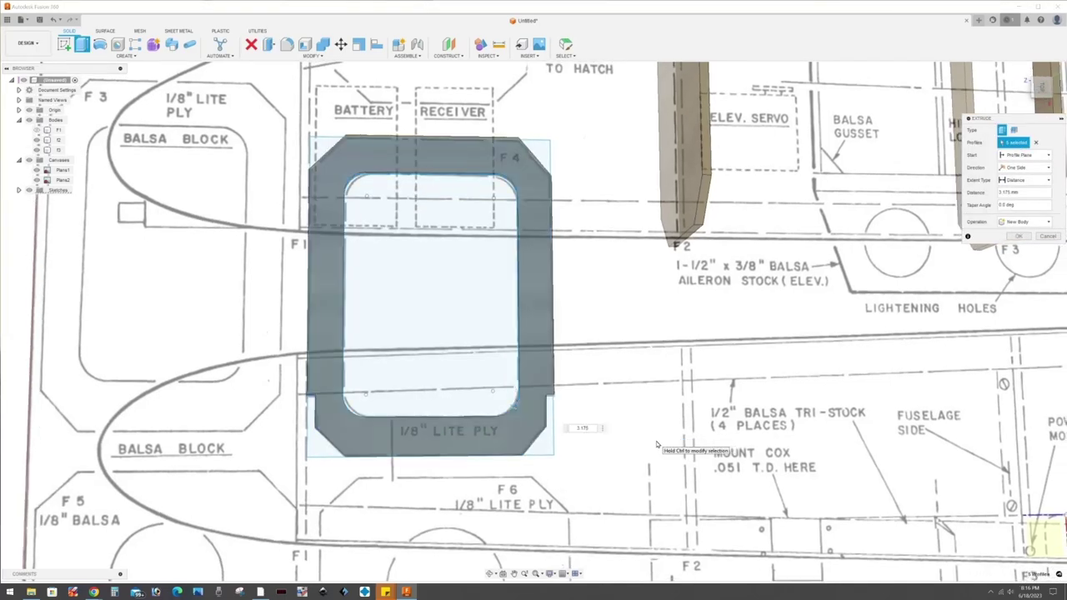
pyautogui.press('Return')
pyautogui.scroll(-5, 583, 442)
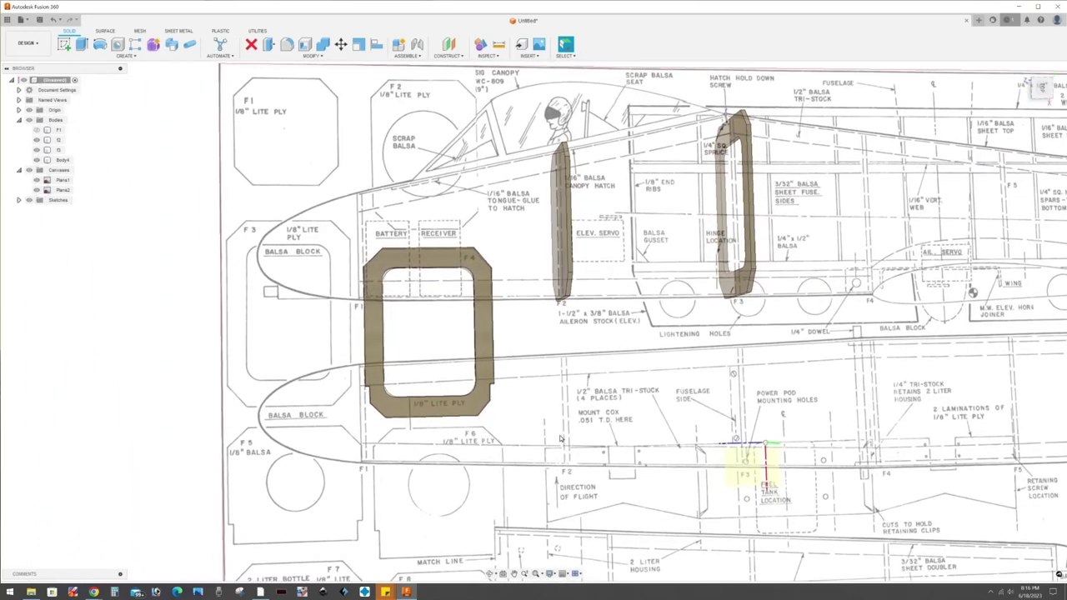
# - Rotate the F4 body 90° about X so it stands upright
pyautogui.rightClick(556, 406)
pyautogui.click(520, 411)
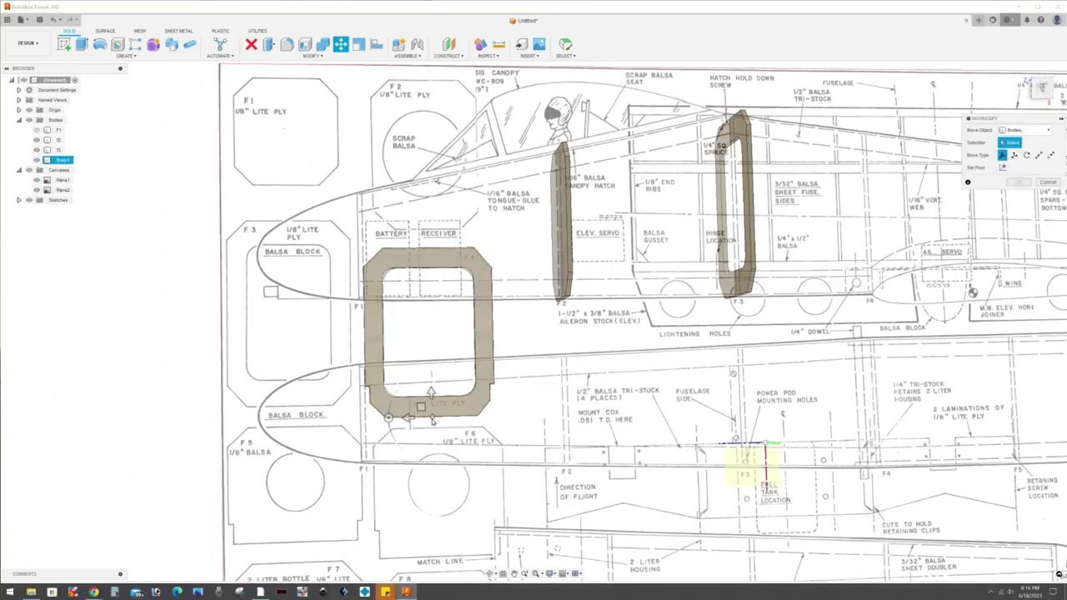
pyautogui.click(433, 421)
pyautogui.keyDown('shift'); pyautogui.moveTo(433, 417); pyautogui.dragTo(440, 376, button='middle'); pyautogui.keyUp('shift')
pyautogui.moveTo(447, 369); pyautogui.dragTo(454, 387)
pyautogui.moveTo(454, 387)
pyautogui.keyDown('shift'); pyautogui.mouseDown(button='middle')
pyautogui.moveTo(384, 562)
pyautogui.moveTo(382, 481)
pyautogui.mouseUp(button='middle'); pyautogui.keyUp('shift')
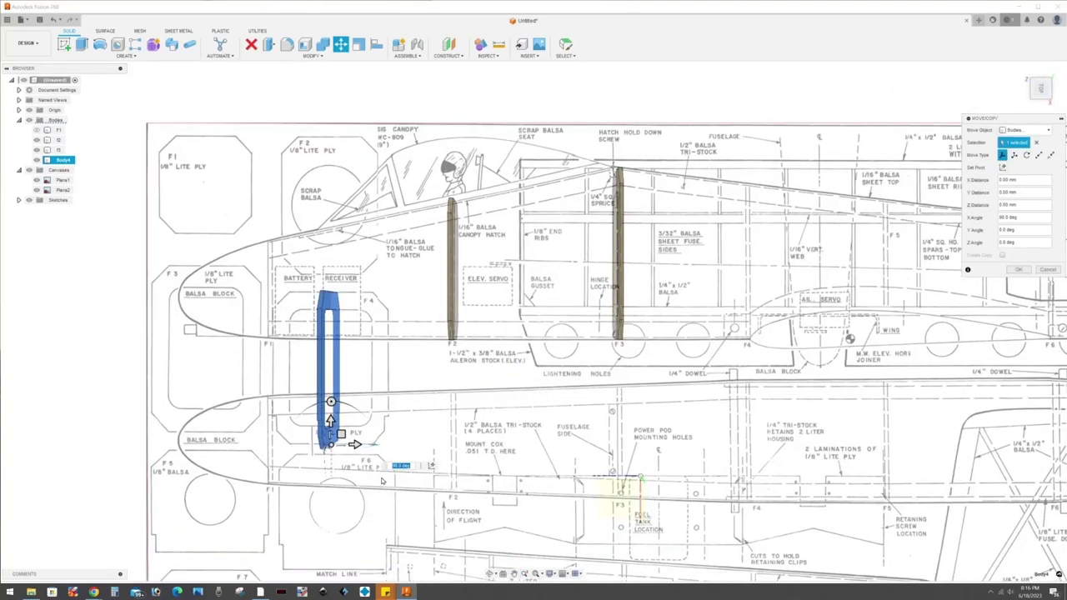
# - Move the upright F4 former onto its F4 station line and confirm
pyautogui.moveTo(340, 434); pyautogui.dragTo(751, 320)
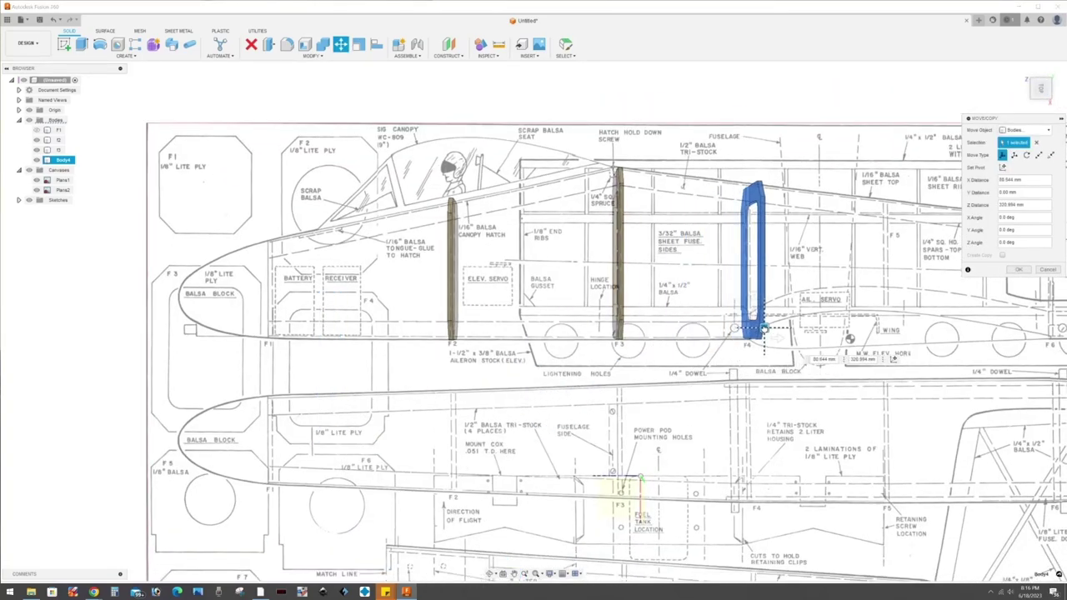
pyautogui.keyDown('shift'); pyautogui.moveTo(734, 366); pyautogui.dragTo(727, 380, button='middle'); pyautogui.keyUp('shift')
pyautogui.scroll(2, 921, 206)
pyautogui.scroll(2, 921, 207)
pyautogui.scroll(1, 921, 206)
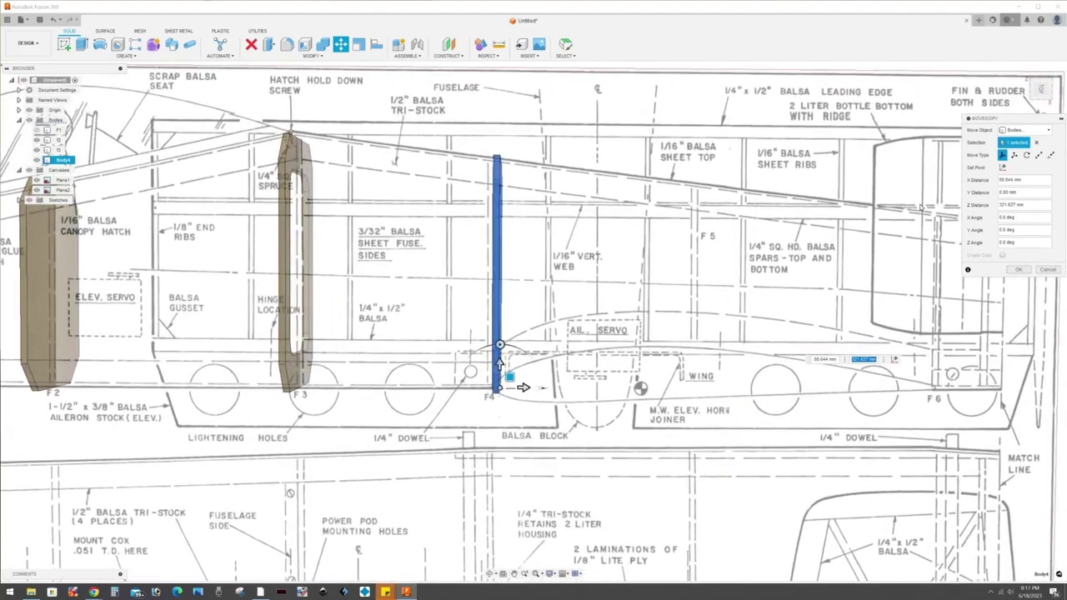
pyautogui.keyDown('shift'); pyautogui.moveTo(645, 306); pyautogui.dragTo(650, 300, button='middle'); pyautogui.keyUp('shift')
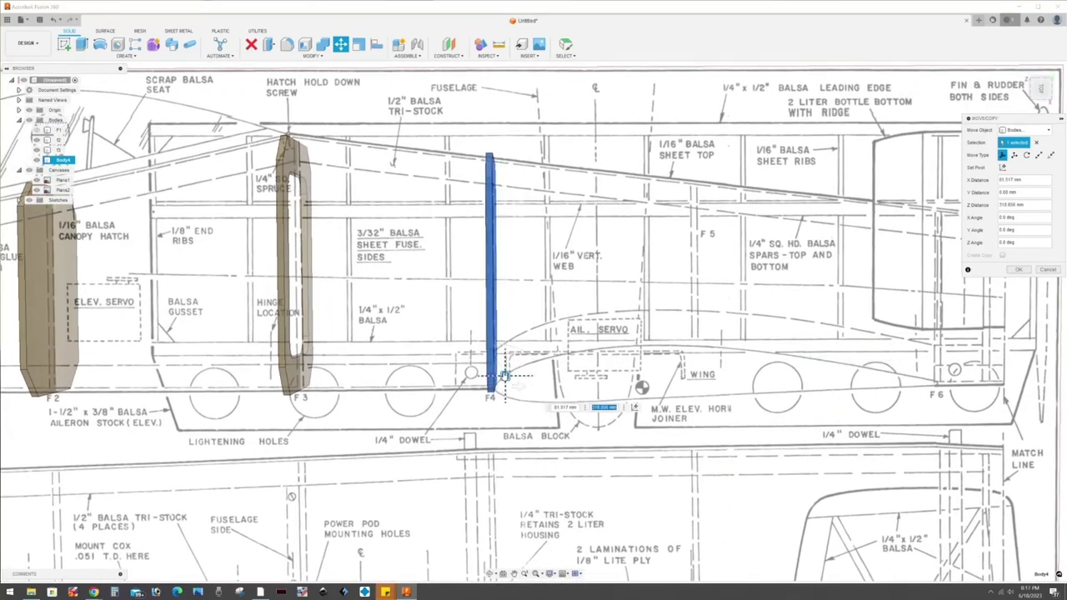
pyautogui.moveTo(505, 375)
pyautogui.keyDown('shift'); pyautogui.mouseDown(button='middle')
pyautogui.moveTo(565, 371)
pyautogui.moveTo(517, 408)
pyautogui.mouseUp(button='middle'); pyautogui.keyUp('shift')
pyautogui.click(1020, 270)
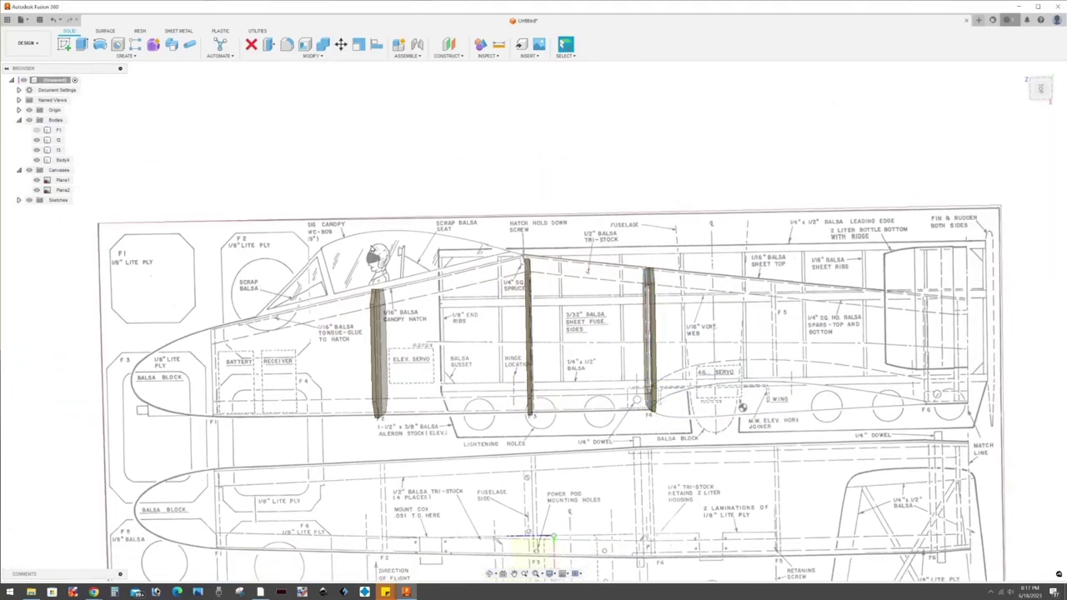
pyautogui.moveTo(375, 450)
pyautogui.keyDown('shift'); pyautogui.mouseDown(button='middle')
pyautogui.moveTo(432, 449)
pyautogui.moveTo(422, 448)
pyautogui.mouseUp(button='middle'); pyautogui.keyUp('shift')
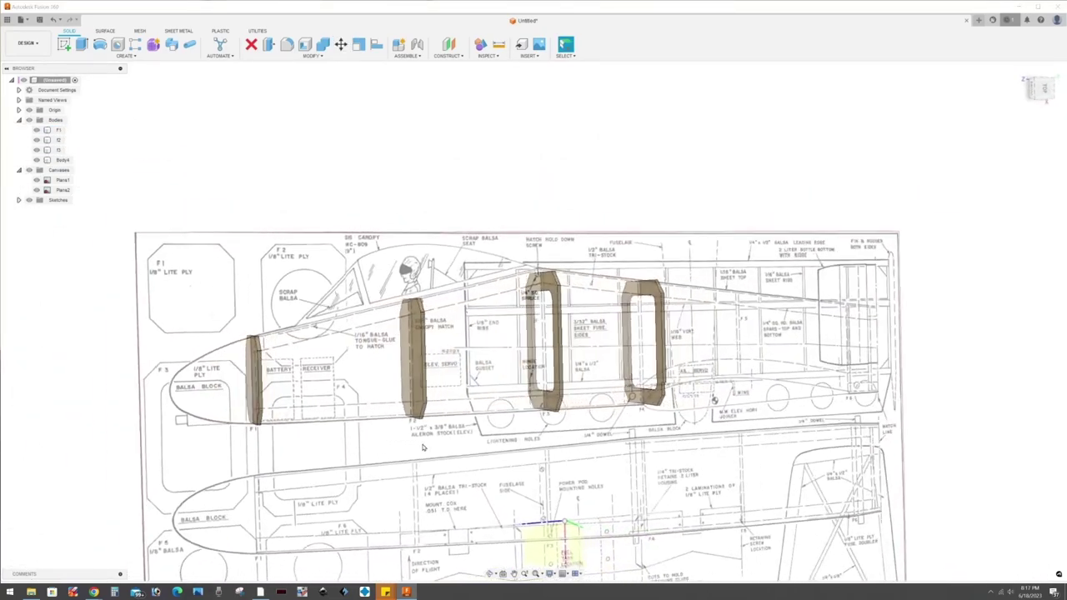
pyautogui.scroll(3, 422, 448)
pyautogui.scroll(-3, 422, 448)
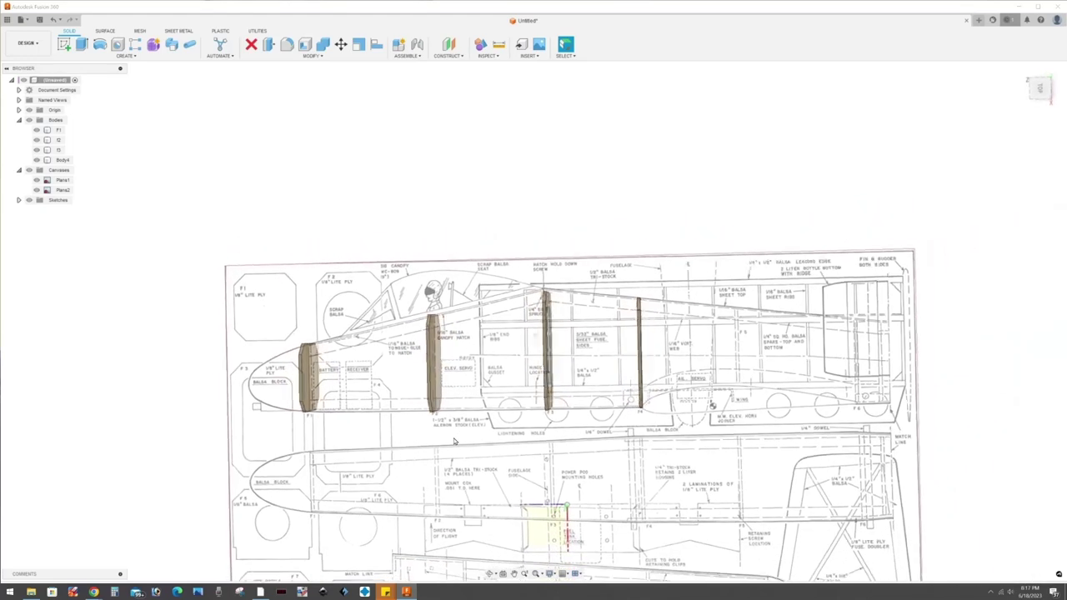
pyautogui.keyDown('shift'); pyautogui.moveTo(421, 448); pyautogui.dragTo(360, 550, button='middle'); pyautogui.keyUp('shift')
pyautogui.scroll(2, 360, 550)
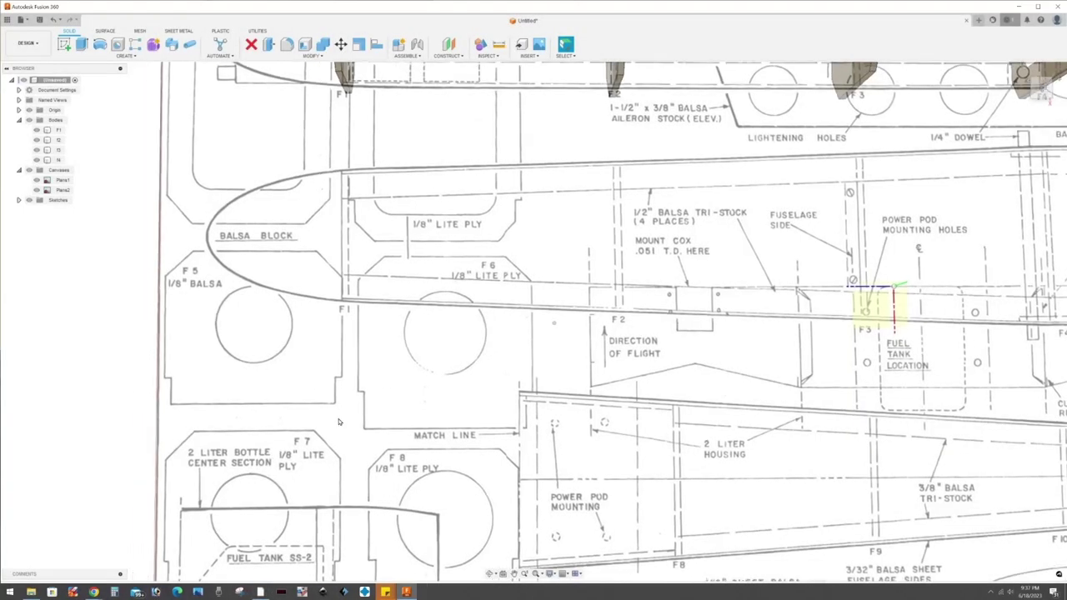
# - Sketch a rectangle enclosing the F5 former on the plan canvas
pyautogui.scroll(-2, 350, 396)
pyautogui.scroll(-3, 334, 408)
pyautogui.scroll(4, 324, 419)
pyautogui.scroll(2, 325, 419)
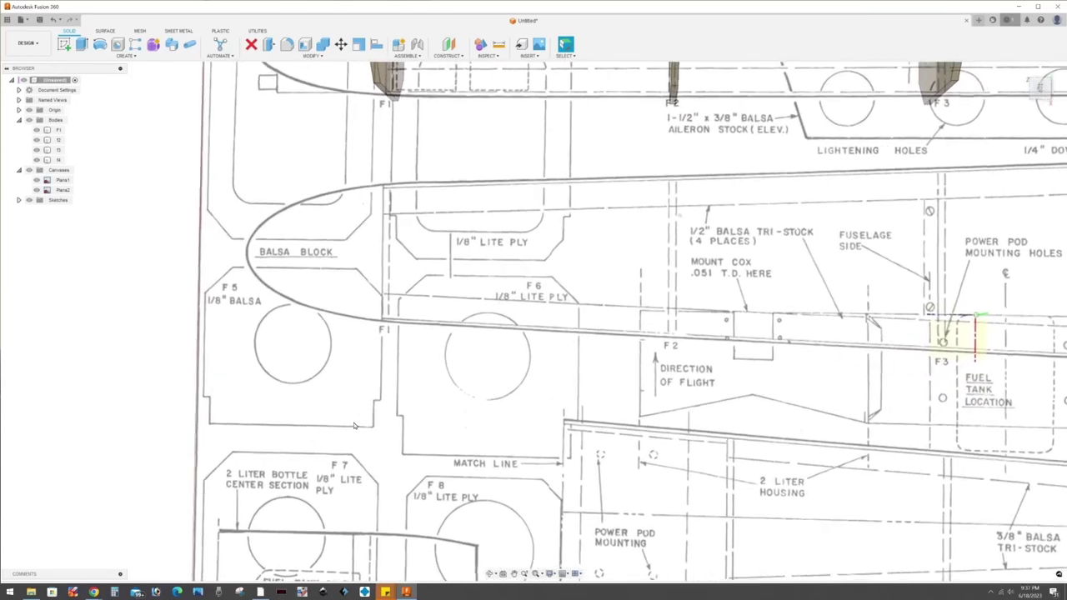
pyautogui.press('r')
pyautogui.click(515, 384)
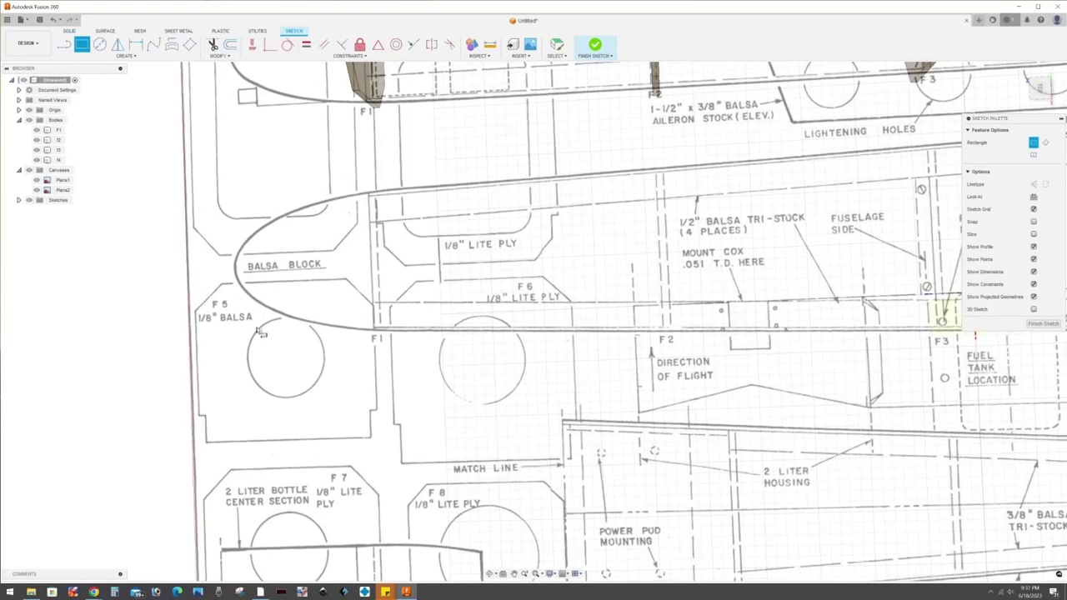
pyautogui.click(194, 288)
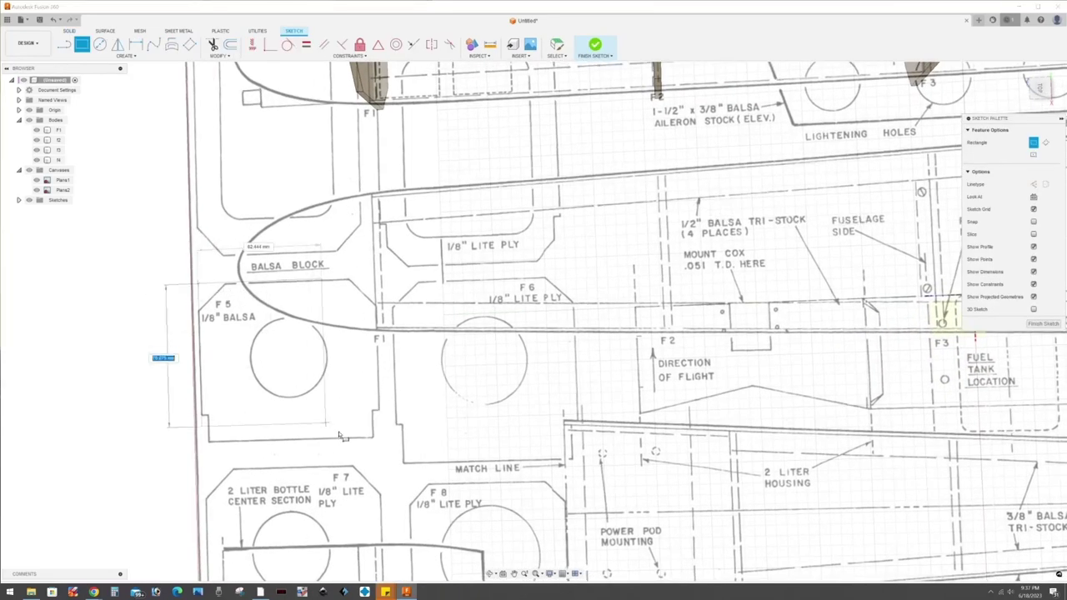
pyautogui.click(382, 442)
pyautogui.click(1041, 324)
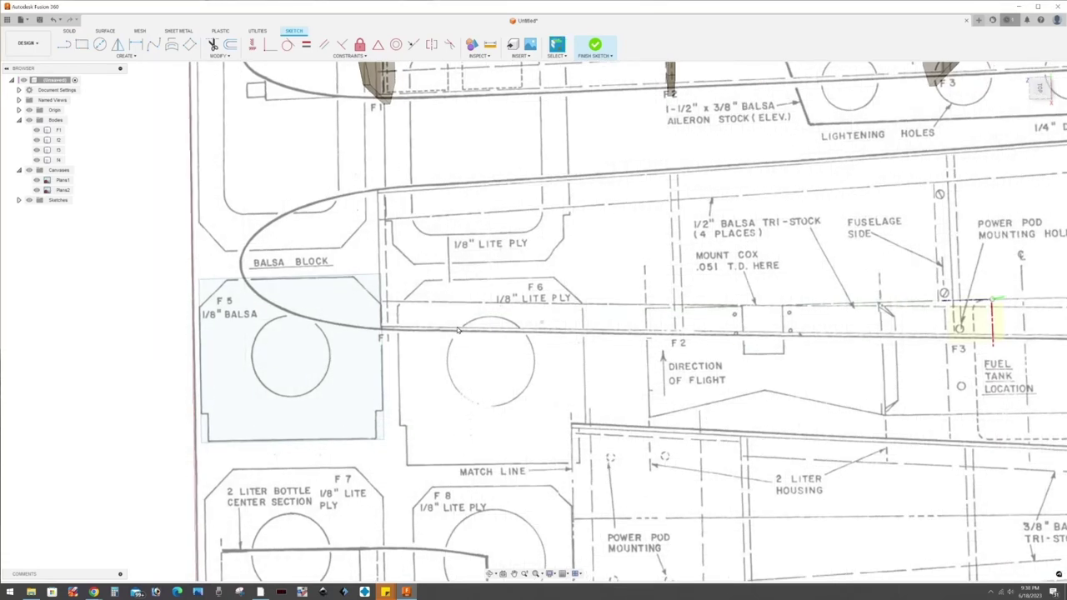
pyautogui.scroll(-2, 438, 333)
pyautogui.scroll(4, 413, 342)
pyautogui.scroll(1, 216, 325)
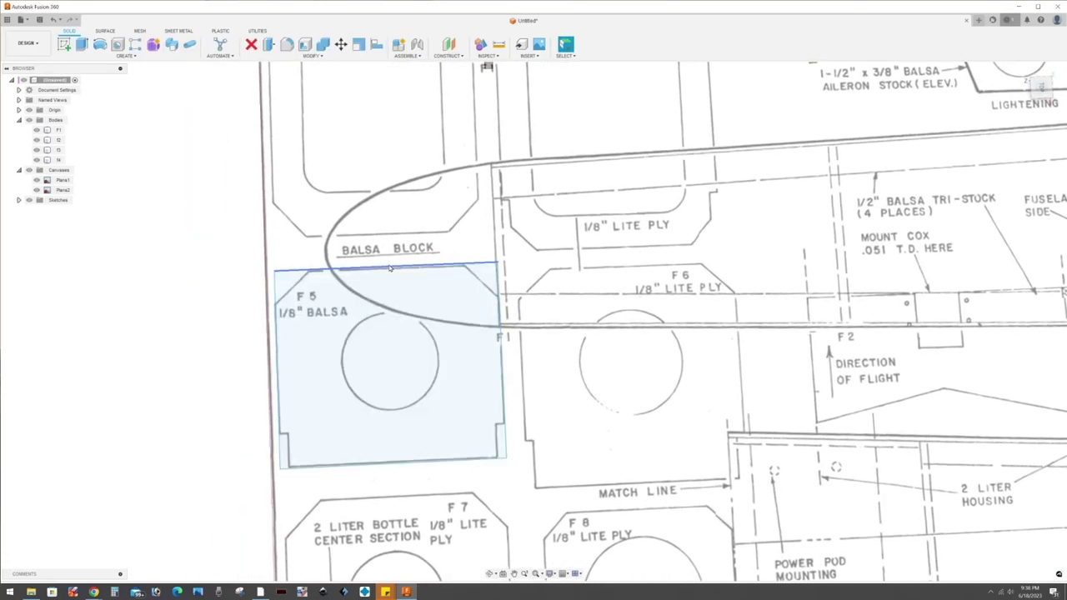
# - Trace the F5 chamfer and the lower-left and lower-right notches with lines
pyautogui.click(350, 269)
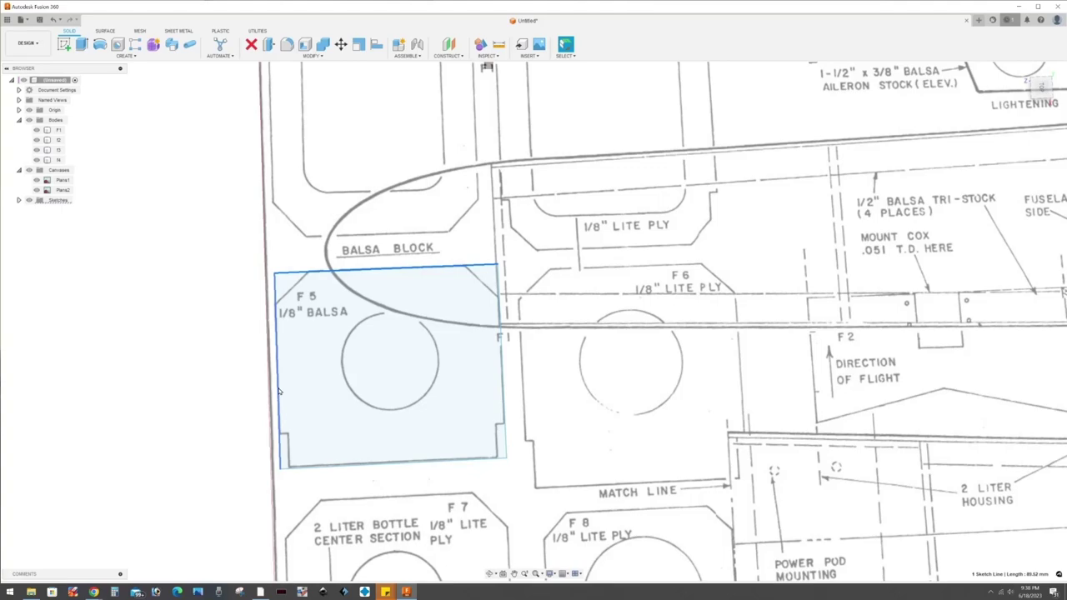
pyautogui.click(398, 466)
pyautogui.moveTo(1043, 80); pyautogui.dragTo(465, 367, button='middle')
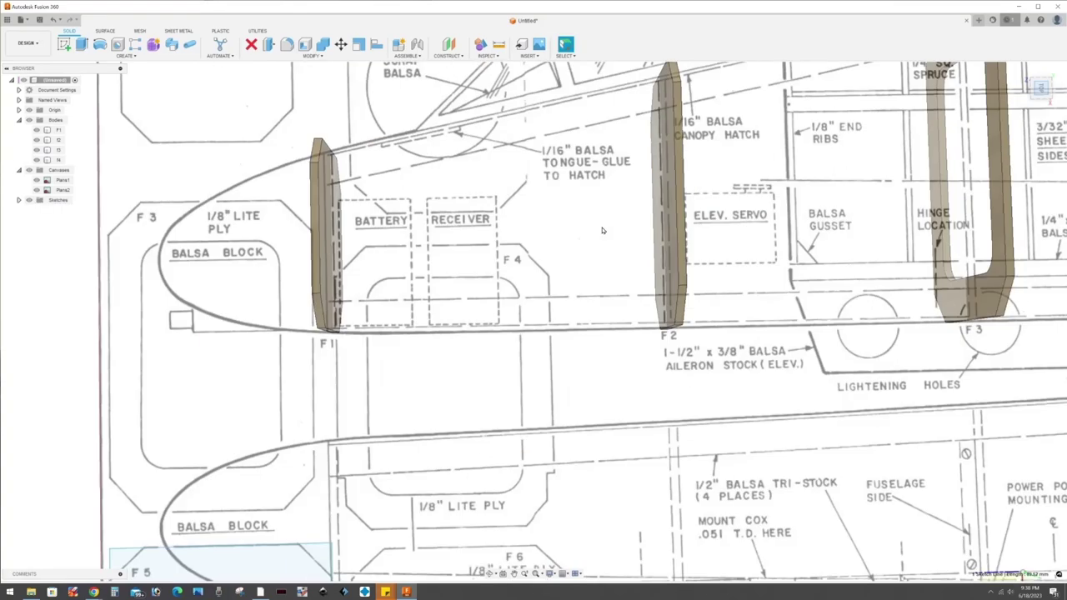
pyautogui.doubleClick(465, 368)
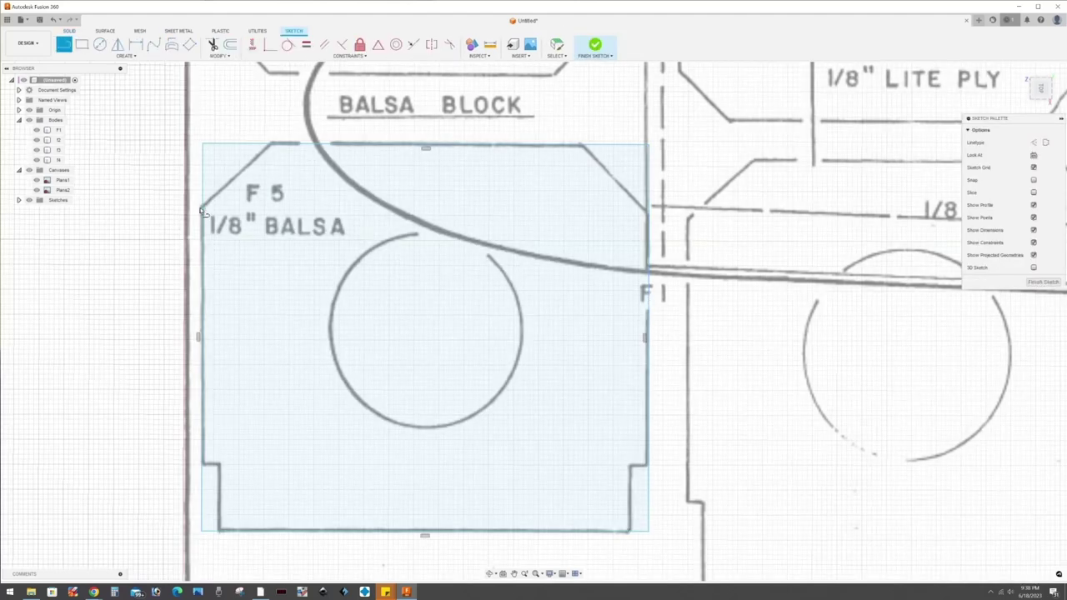
pyautogui.click(202, 208)
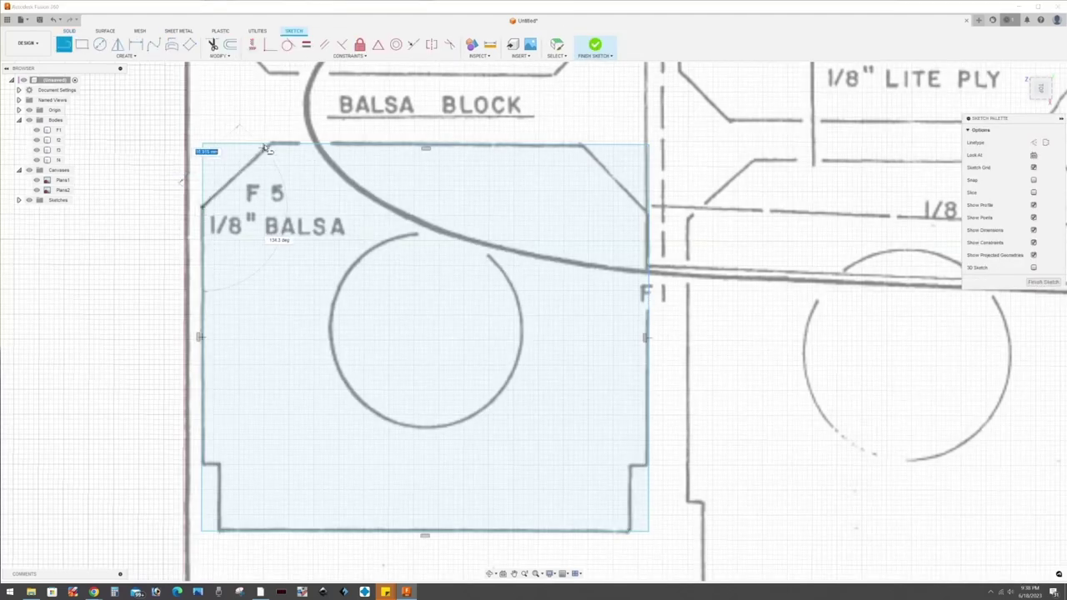
pyautogui.click(582, 149)
pyautogui.click(648, 210)
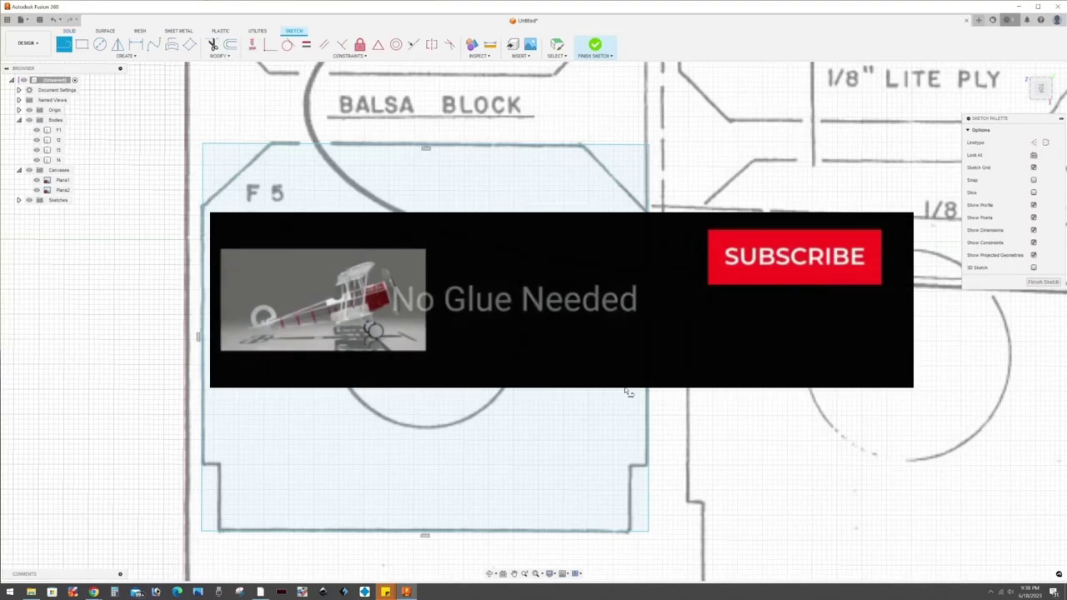
pyautogui.click(647, 464)
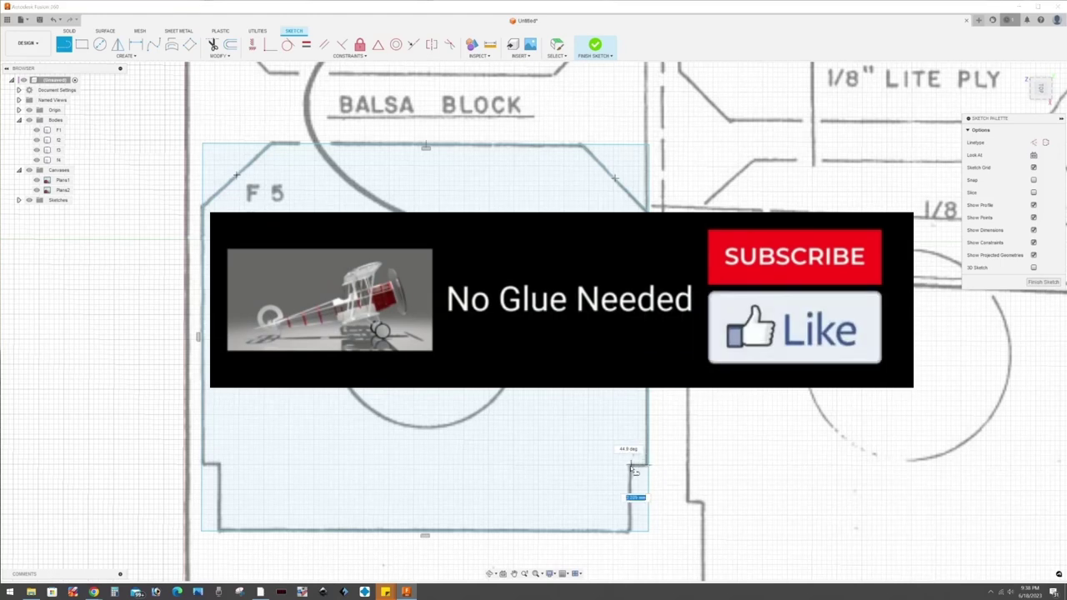
pyautogui.click(630, 532)
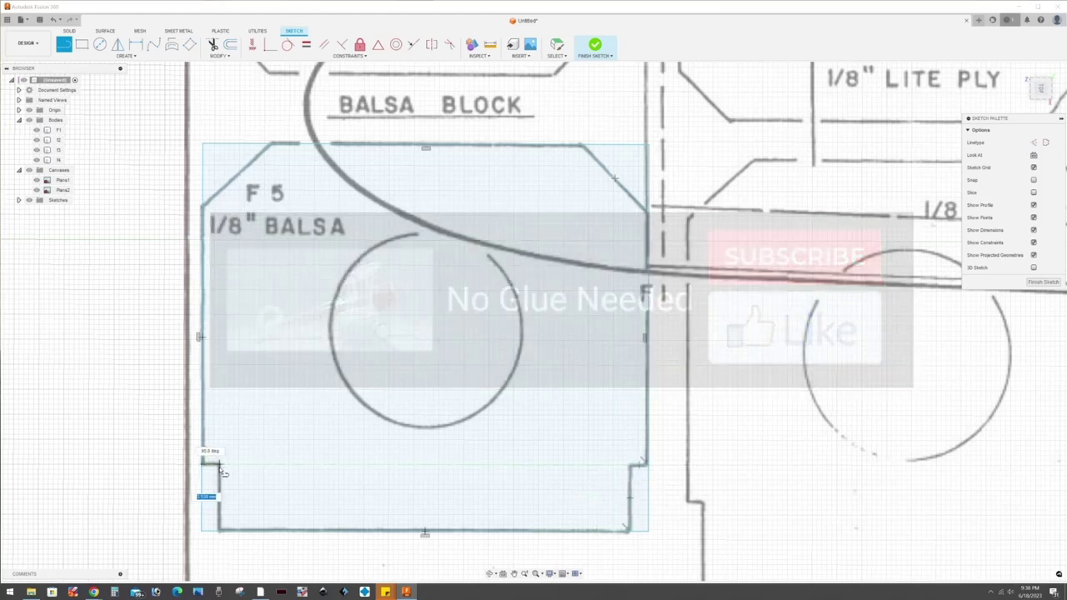
pyautogui.click(211, 464)
pyautogui.click(220, 531)
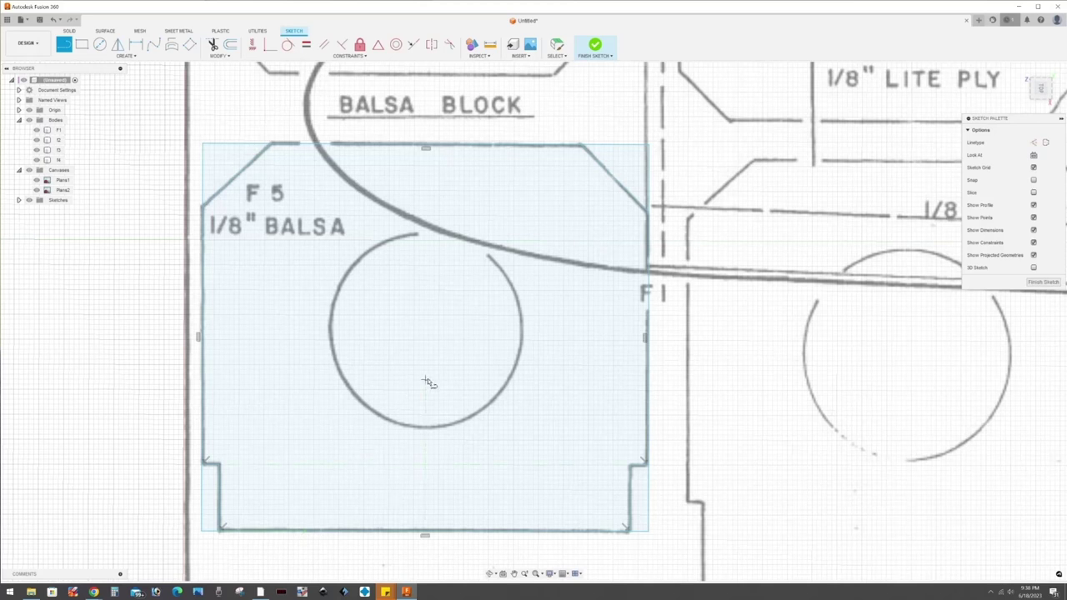
# - Add a center circle matching the F5 lightening hole and finish the sketch
pyautogui.press('c')
pyautogui.click(428, 331)
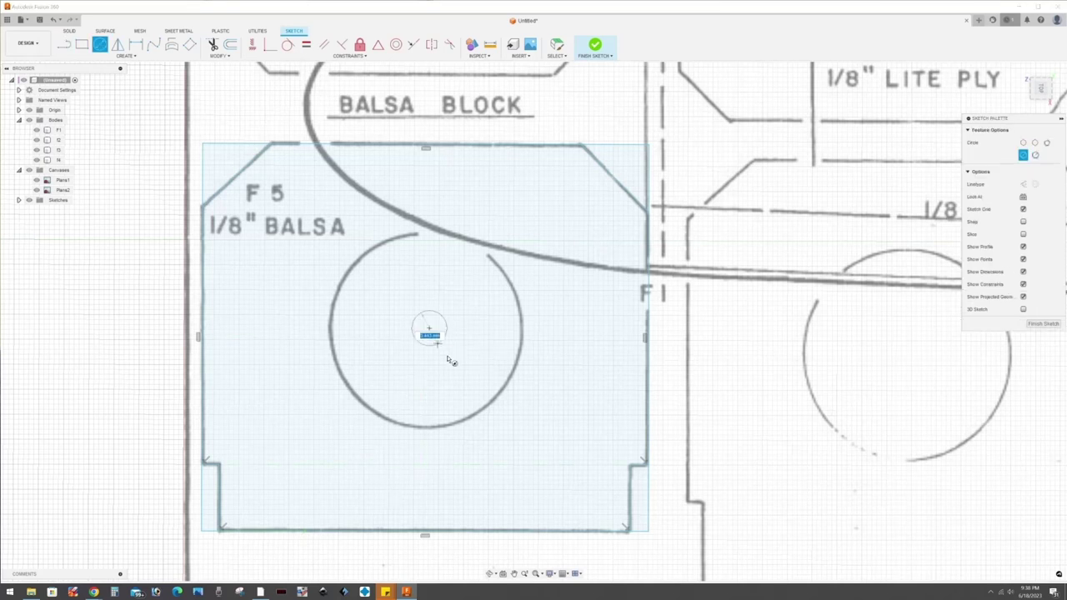
pyautogui.click(480, 418)
pyautogui.click(1034, 326)
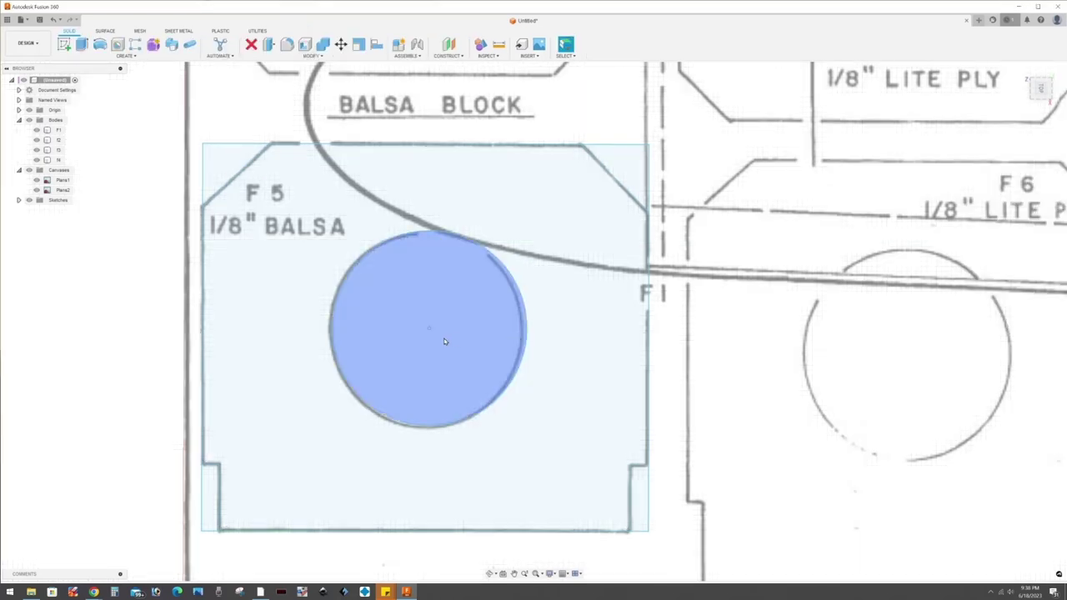
# - Extrude the F5 profile 3.175 mm into a new body
pyautogui.click(536, 490)
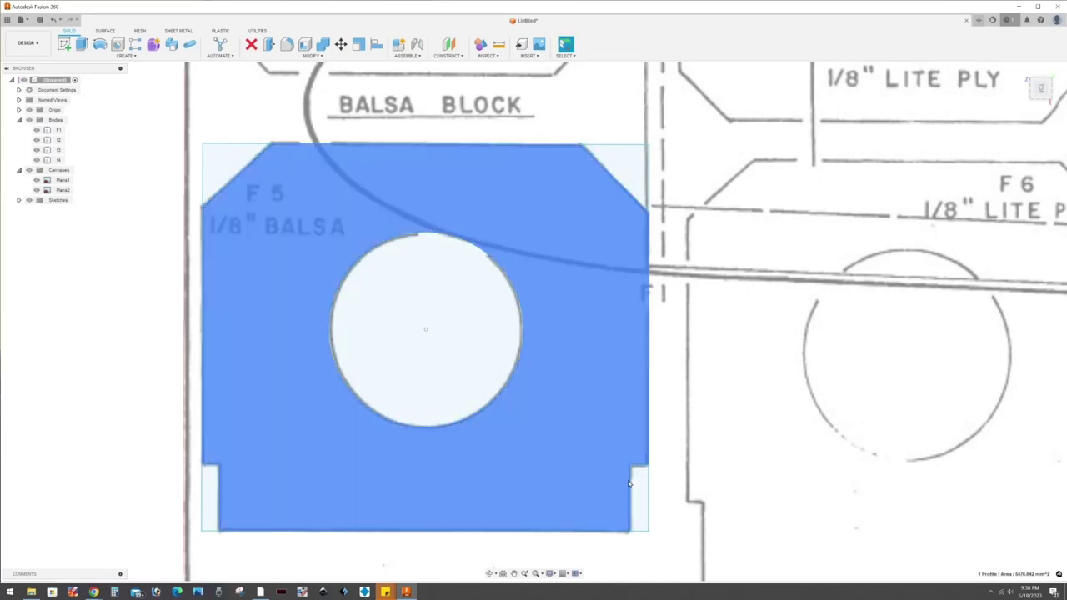
pyautogui.press('e')
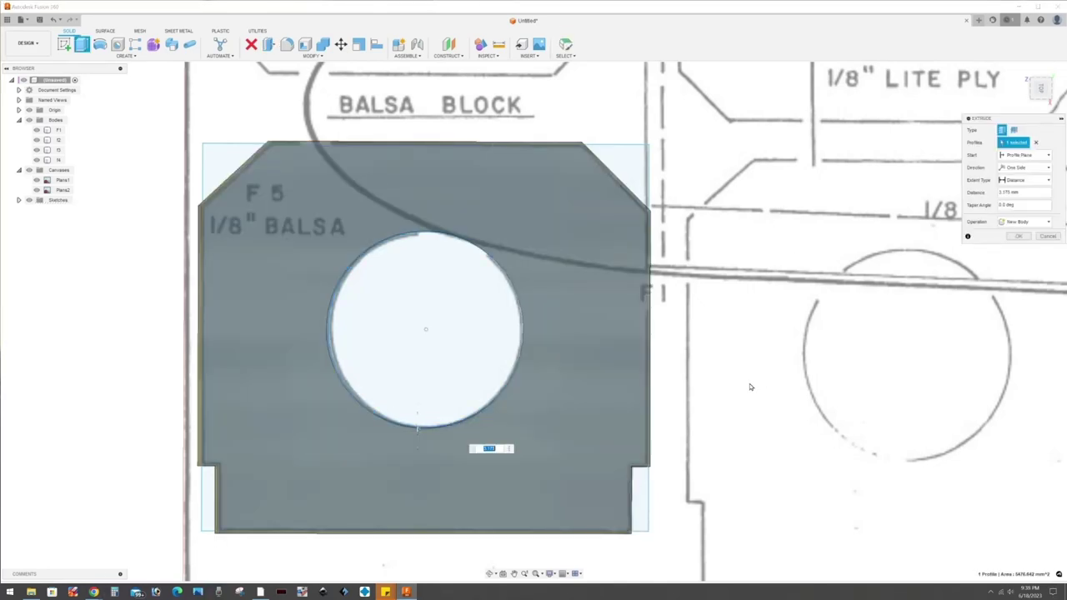
pyautogui.press('Return')
pyautogui.scroll(-3, 477, 292)
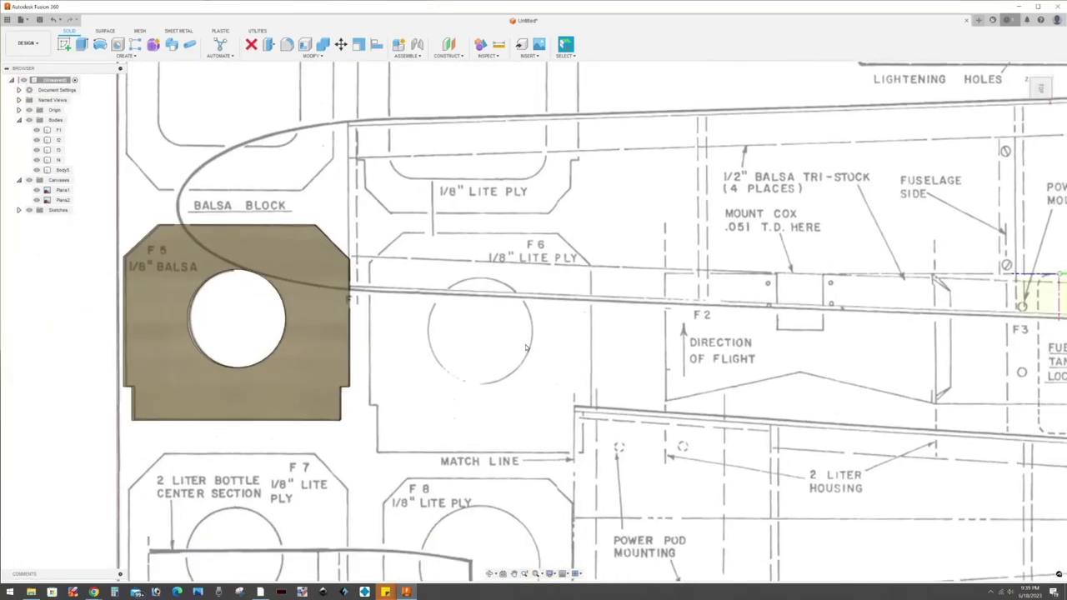
# - Draw a 2-point rectangle enclosing the F6 former
pyautogui.scroll(3, 508, 345)
pyautogui.scroll(-3, 508, 345)
pyautogui.click(1064, 308)
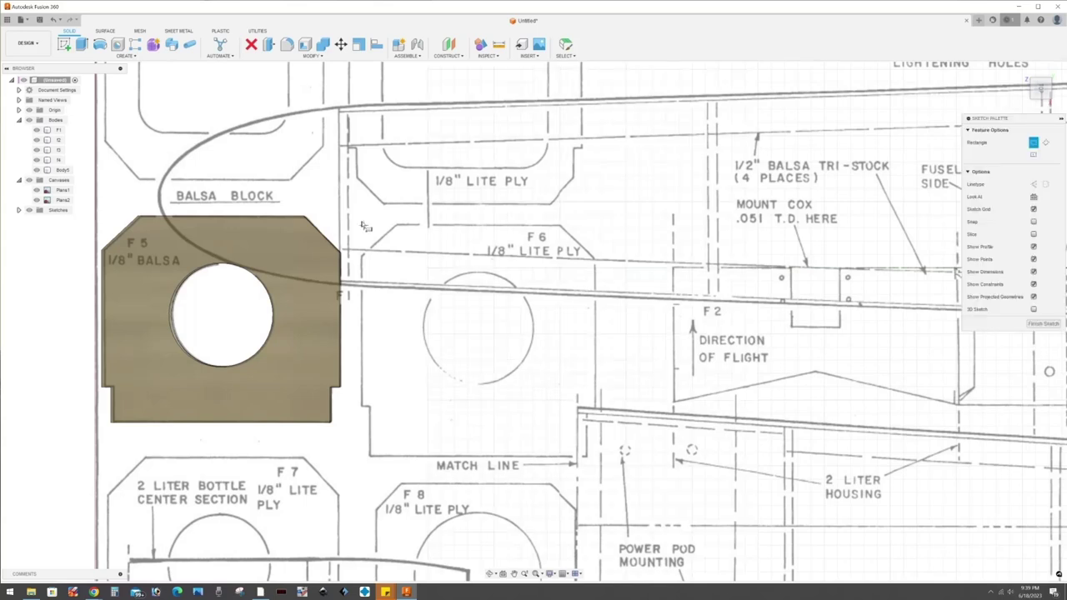
pyautogui.click(360, 223)
pyautogui.click(592, 458)
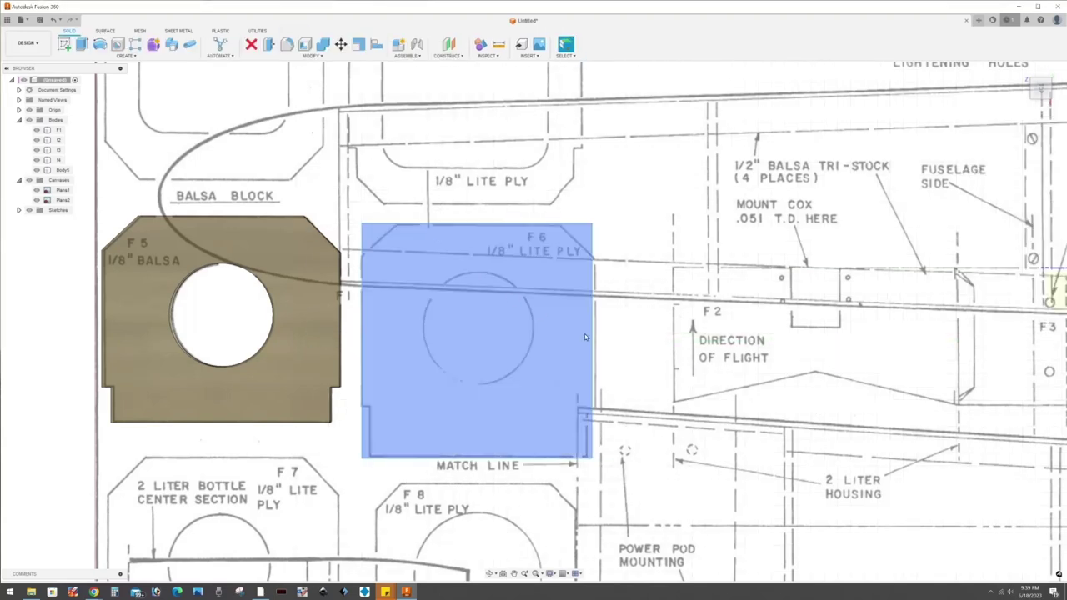
pyautogui.click(595, 342)
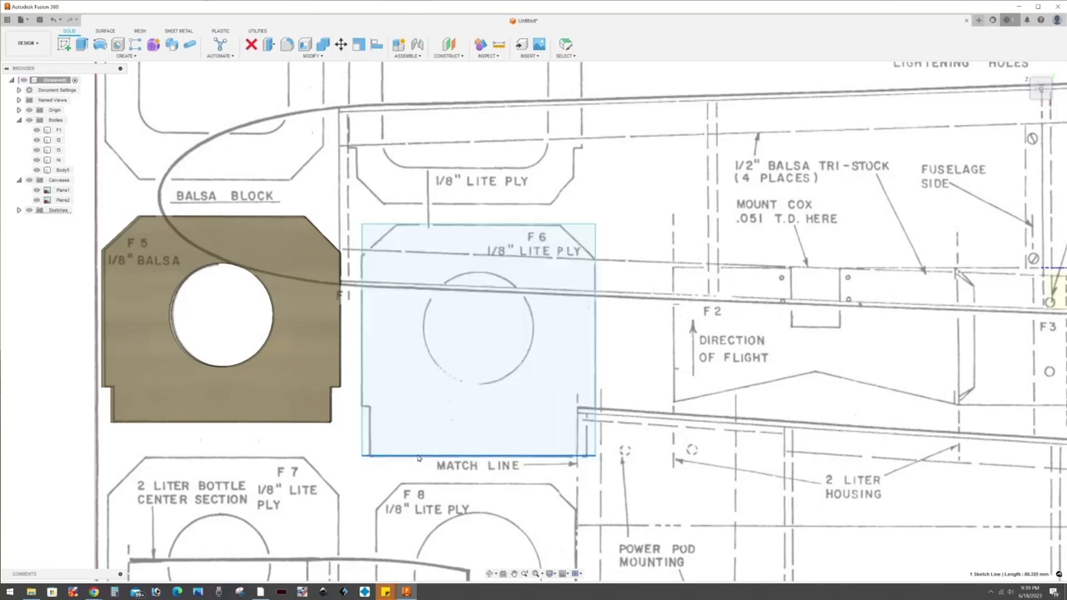
# - Trace the F6 notches and lightening hole circle, then finish the sketch
pyautogui.doubleClick(360, 295)
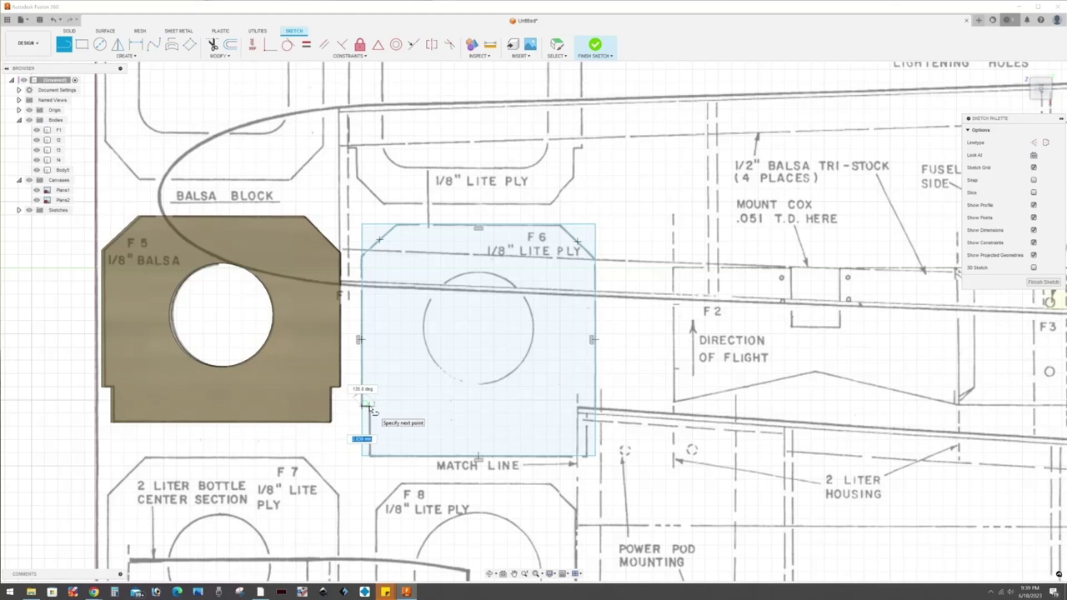
pyautogui.click(372, 457)
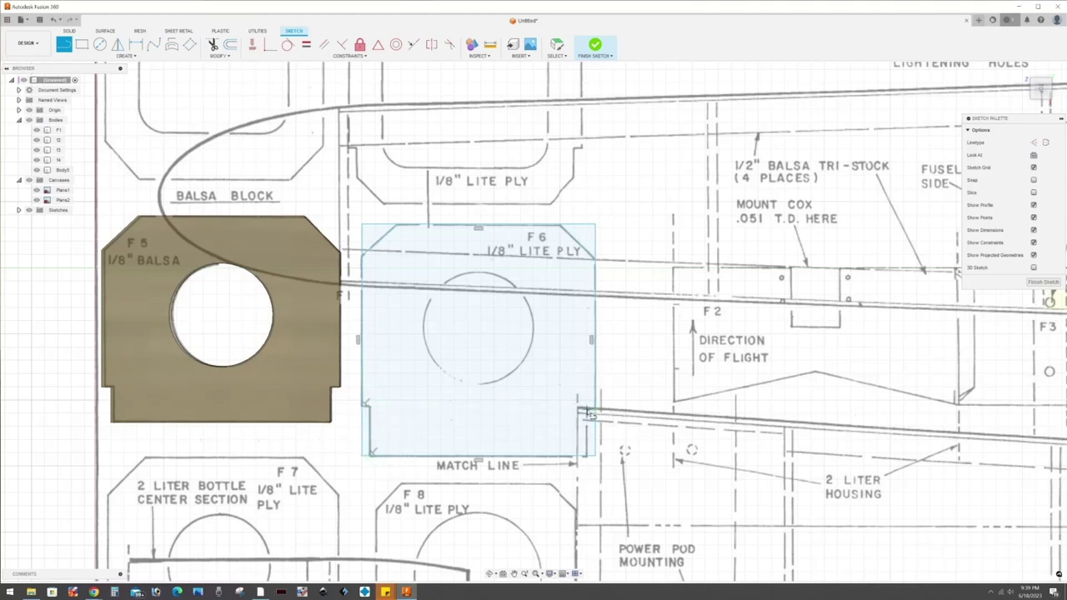
pyautogui.click(589, 414)
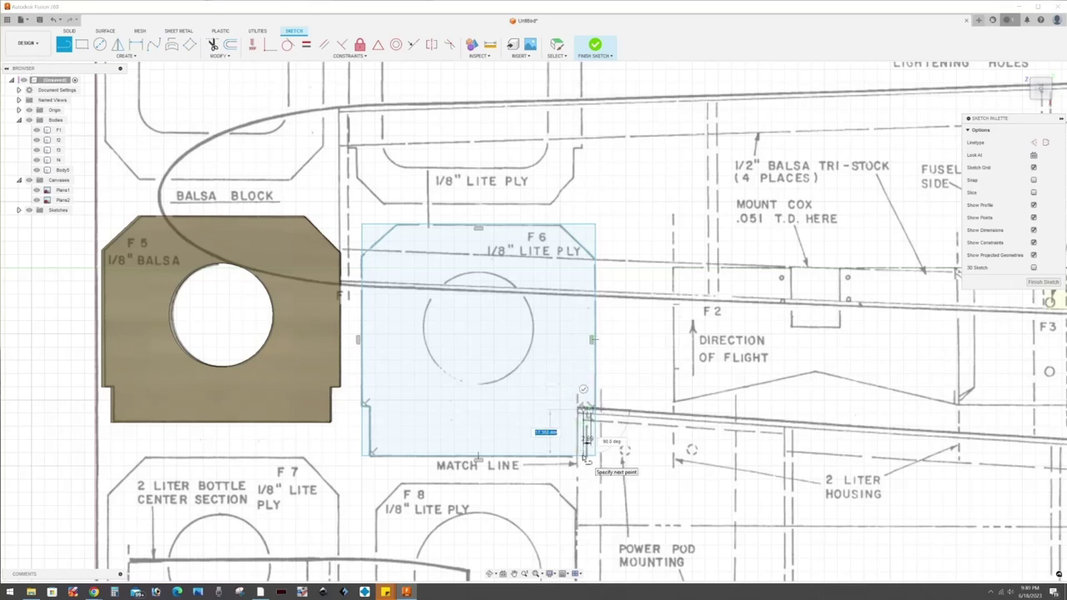
pyautogui.press('Escape')
pyautogui.press('c')
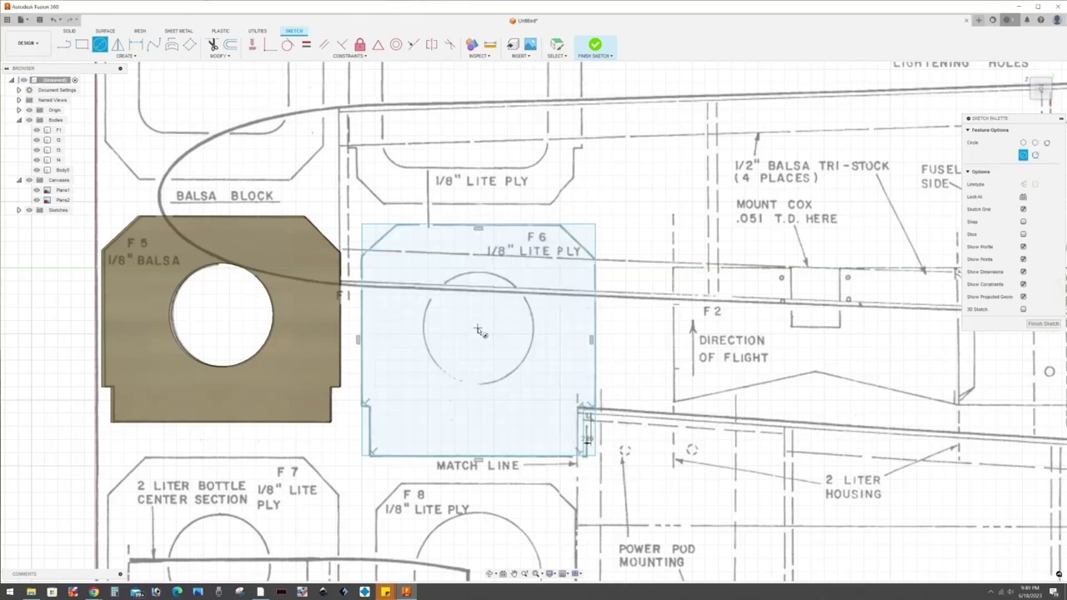
pyautogui.press('Escape')
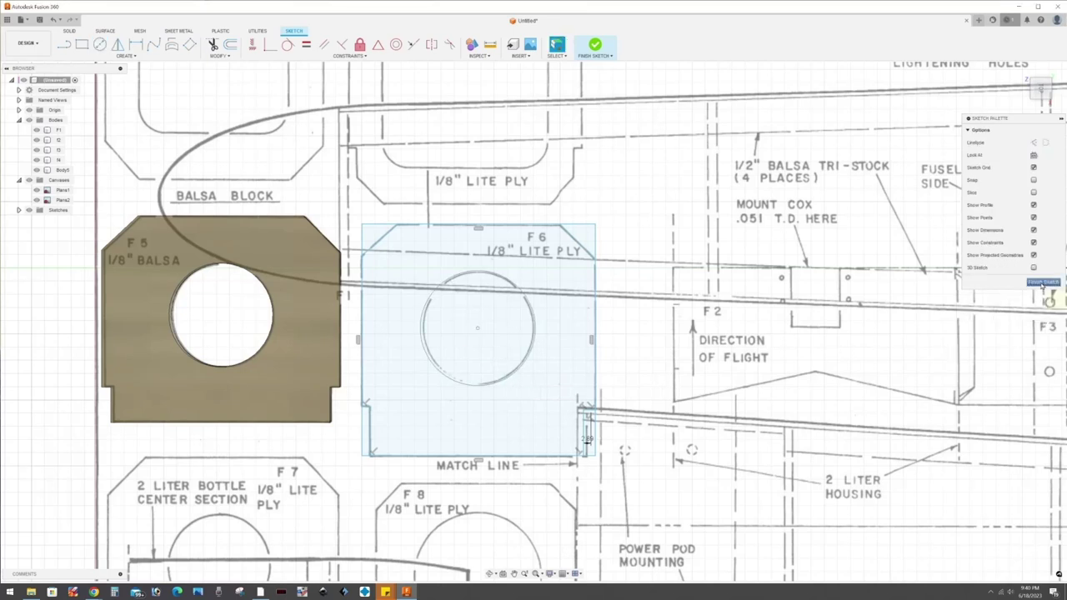
pyautogui.click(1042, 282)
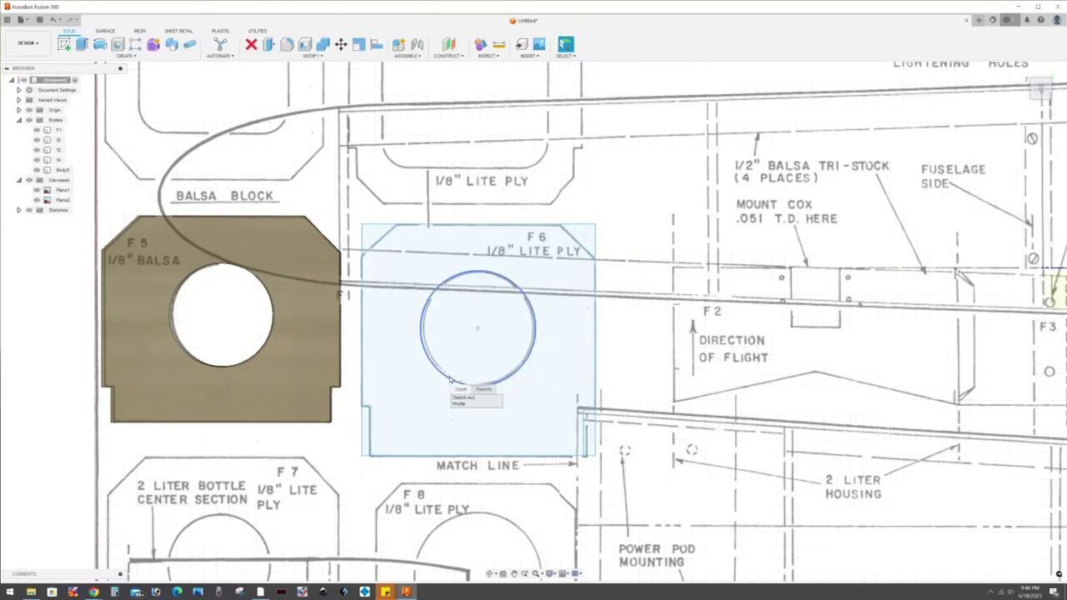
# - Extrude the F6 profile 3.175 mm into a new body
pyautogui.click(450, 380)
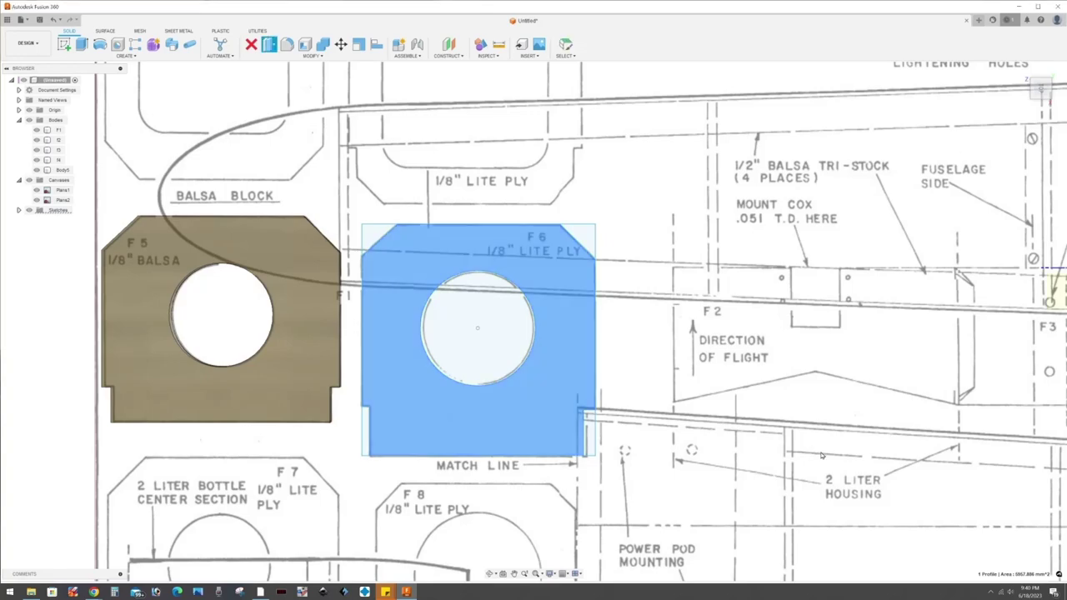
pyautogui.write('e')
pyautogui.write('3.175')
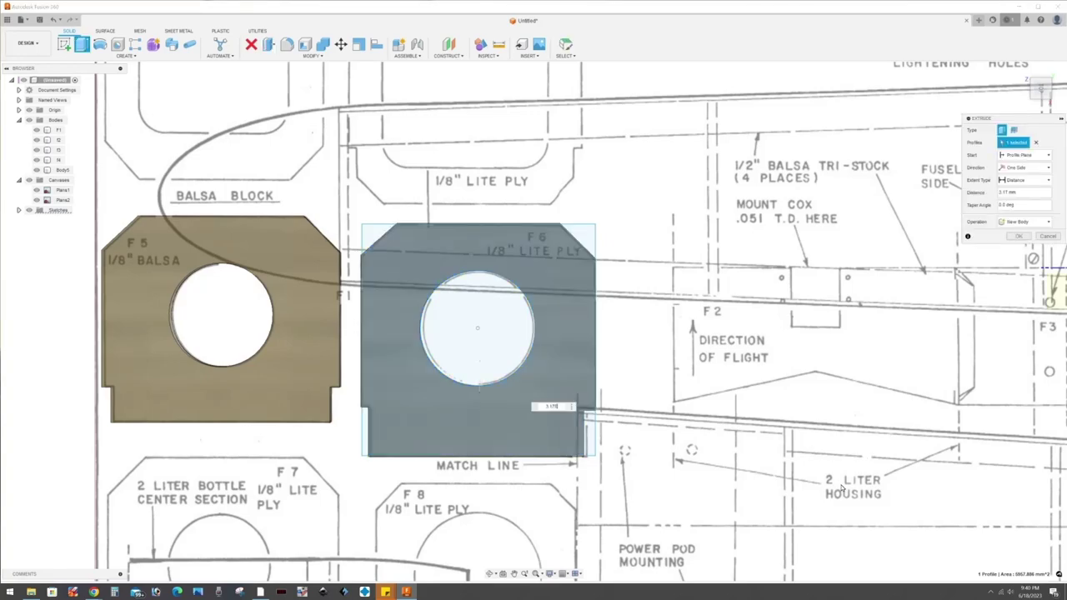
pyautogui.press('Return')
pyautogui.scroll(-3, 841, 484)
pyautogui.scroll(-2, 845, 350)
# - Rotate the F5 body upright with Move/Copy
pyautogui.scroll(-2, 851, 221)
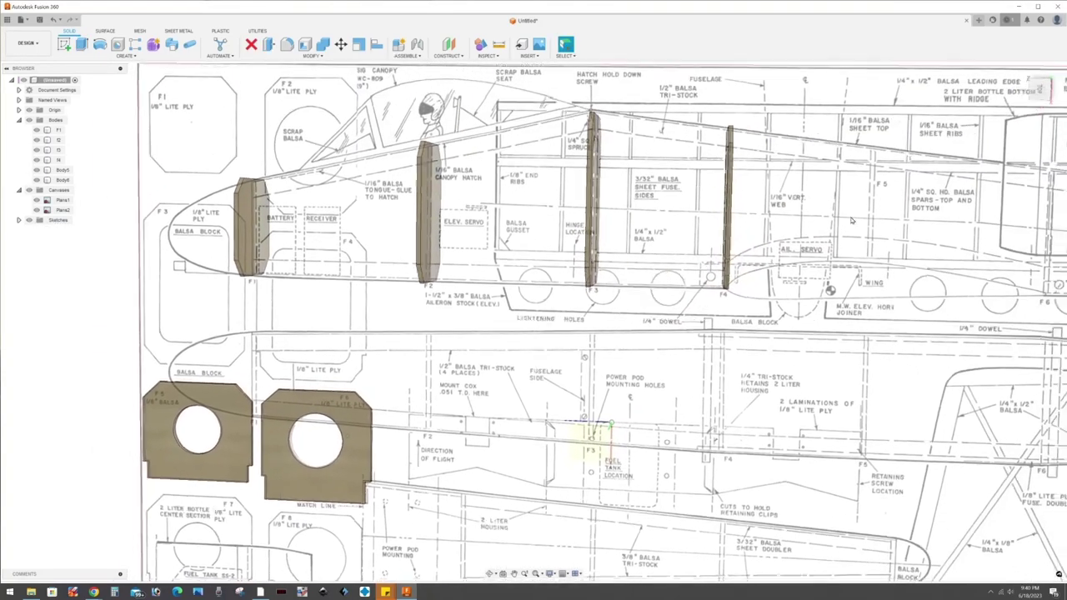
pyautogui.scroll(-1, 852, 221)
pyautogui.scroll(1, 511, 478)
pyautogui.scroll(1, 511, 478)
pyautogui.scroll(1, 511, 477)
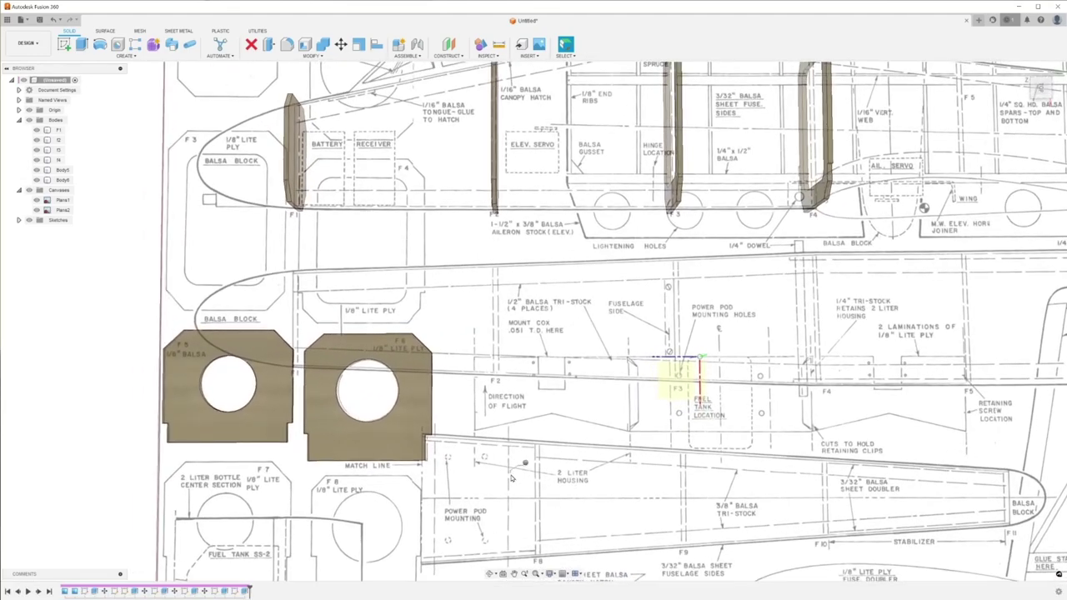
pyautogui.rightClick(511, 477)
pyautogui.click(492, 473)
pyautogui.click(225, 421)
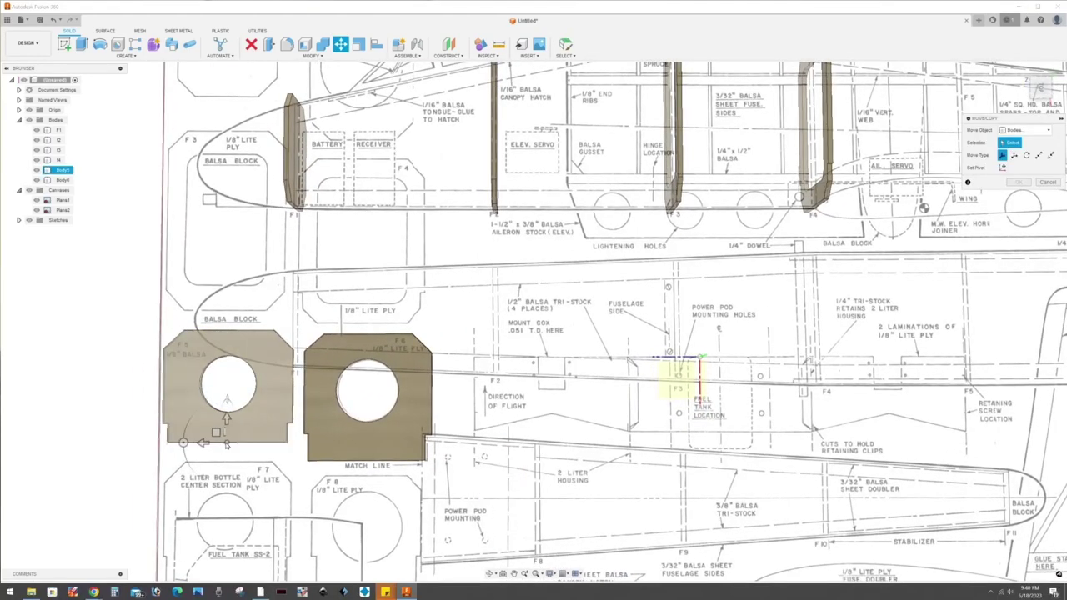
pyautogui.moveTo(226, 444); pyautogui.dragTo(848, 353)
pyautogui.moveTo(1018, 298)
pyautogui.mouseDown(button='middle')
pyautogui.moveTo(638, 427)
pyautogui.moveTo(638, 467)
pyautogui.mouseUp(button='middle')
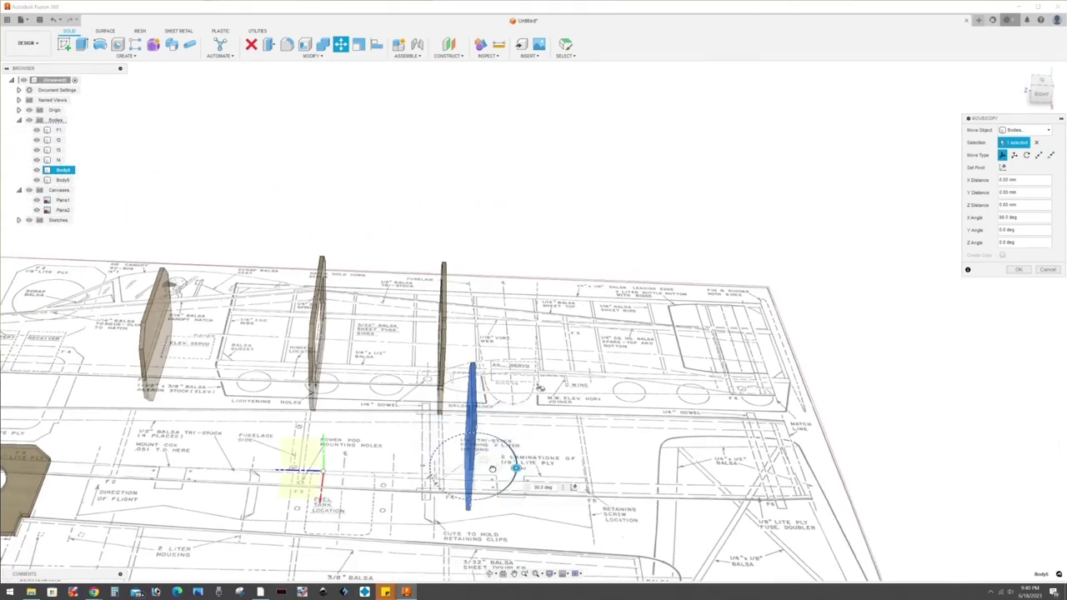
# - Slide F5 onto its station on the side view and commit the move
pyautogui.keyDown('shift'); pyautogui.moveTo(492, 468); pyautogui.dragTo(643, 243, button='middle'); pyautogui.keyUp('shift')
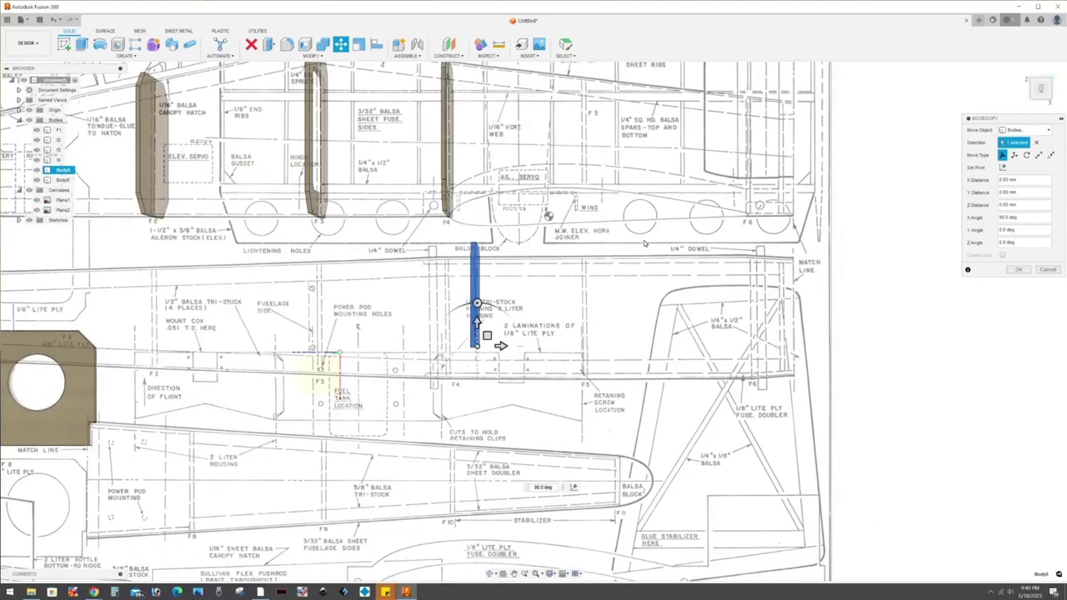
pyautogui.moveTo(487, 336); pyautogui.dragTo(590, 174)
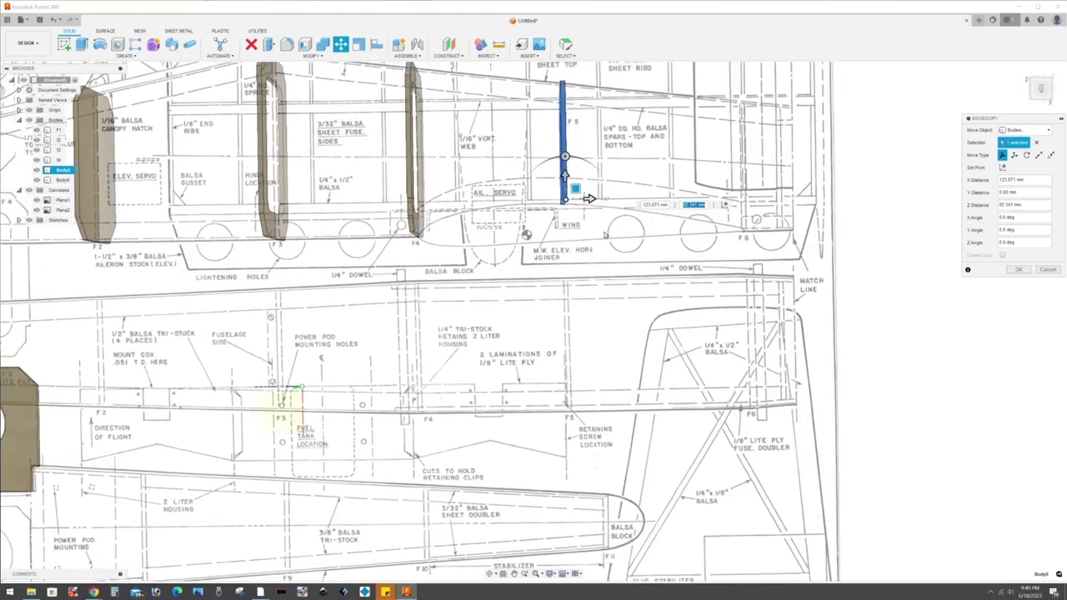
pyautogui.keyDown('shift'); pyautogui.moveTo(590, 173); pyautogui.dragTo(606, 243, button='middle'); pyautogui.keyUp('shift')
pyautogui.scroll(1, 606, 244)
pyautogui.scroll(2, 606, 243)
pyautogui.scroll(1, 606, 243)
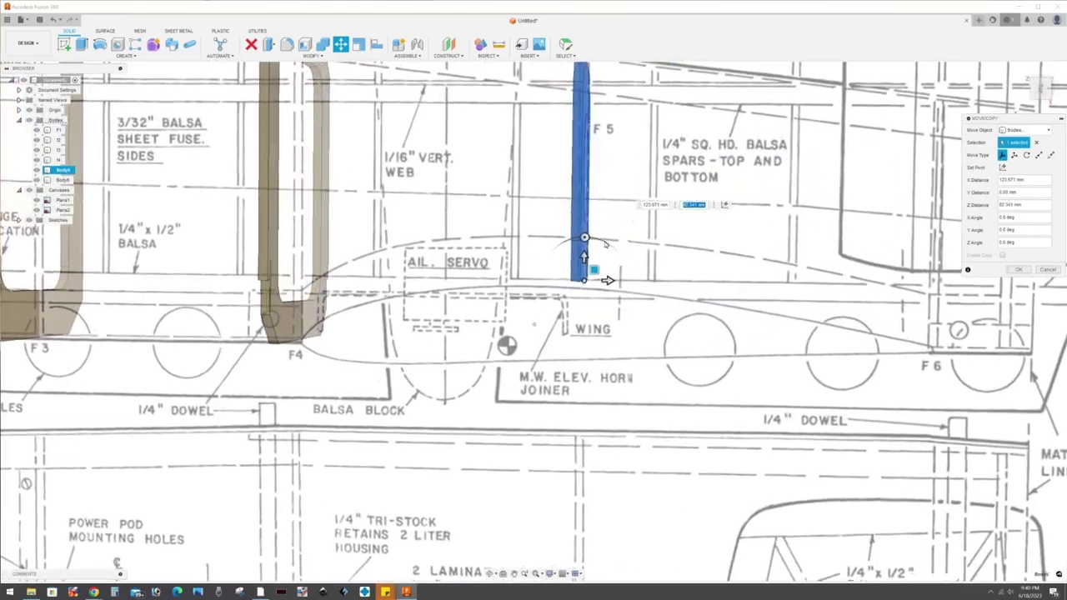
pyautogui.scroll(1, 606, 243)
pyautogui.keyDown('shift'); pyautogui.moveTo(605, 244); pyautogui.dragTo(845, 269, button='middle'); pyautogui.keyUp('shift')
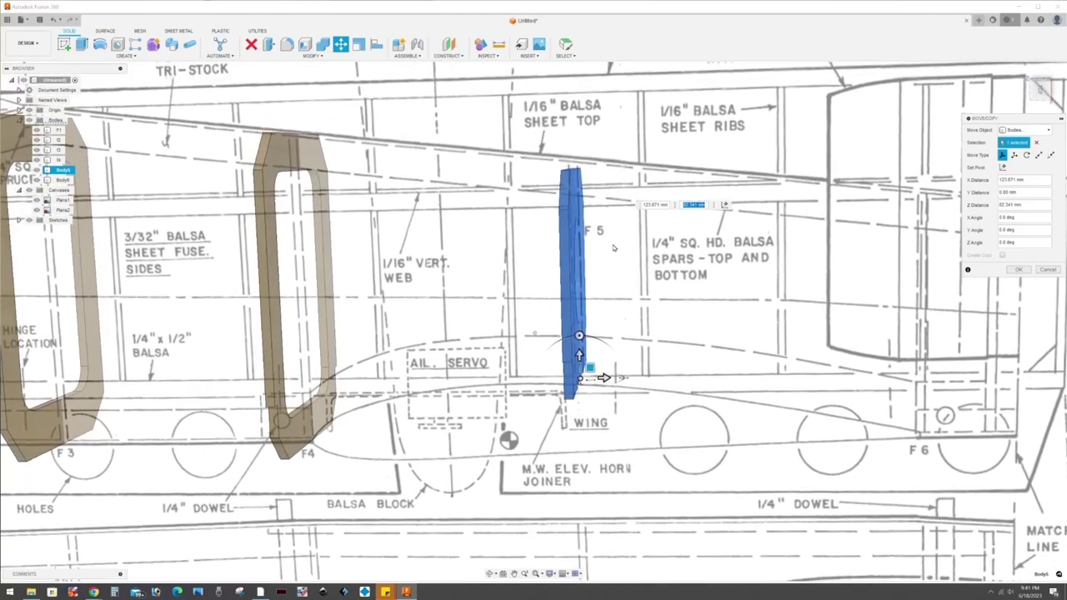
pyautogui.click(1018, 269)
pyautogui.scroll(-4, 731, 351)
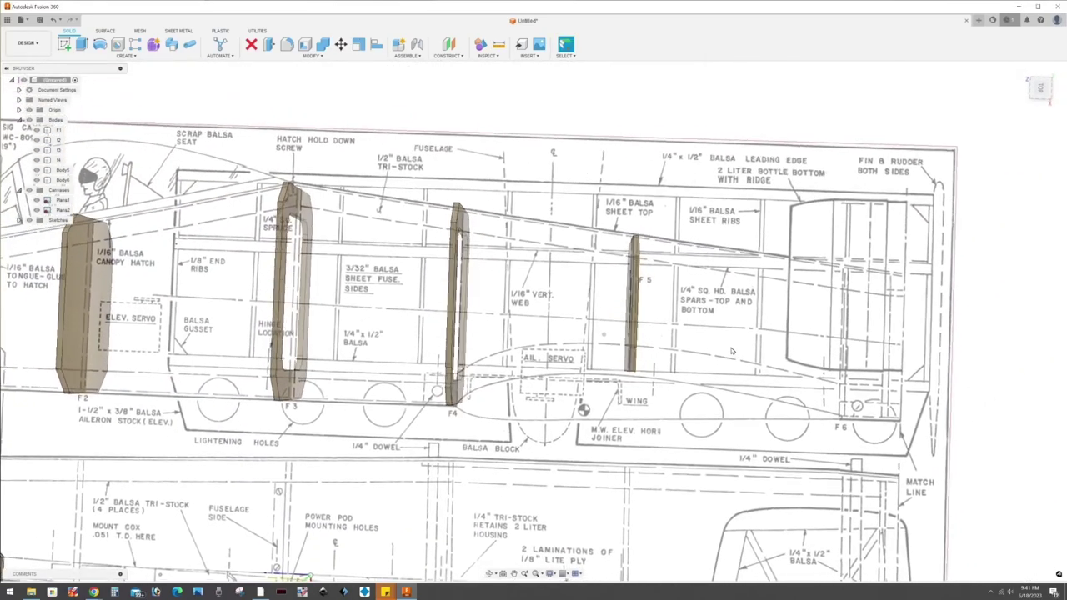
pyautogui.scroll(-3, 731, 351)
pyautogui.scroll(1, 501, 433)
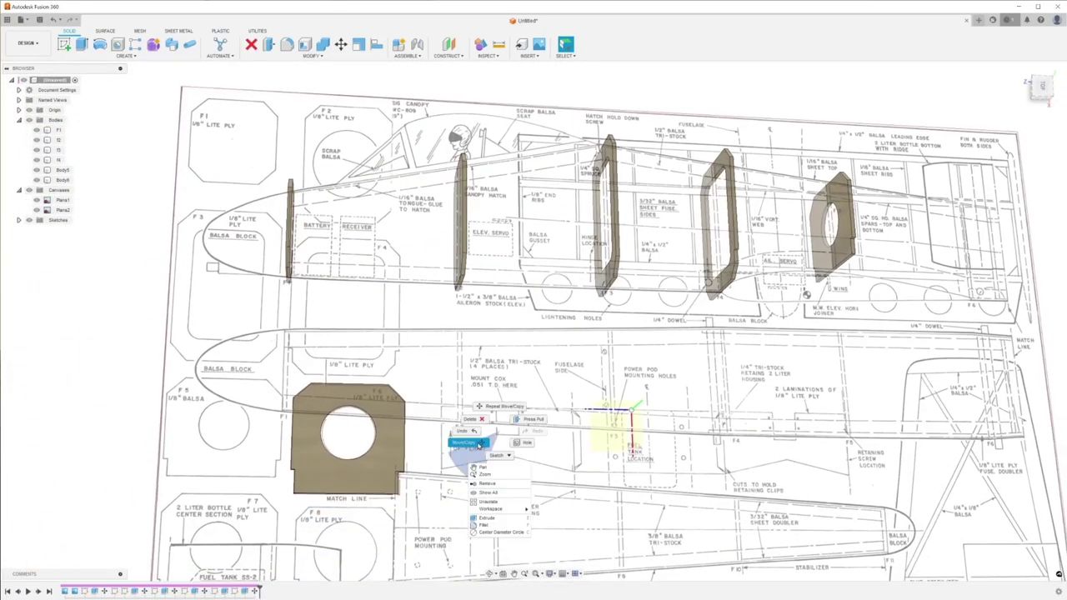
# - Move Body6 toward the tail and rotate it 90° upright
pyautogui.click(479, 443)
pyautogui.click(377, 492)
pyautogui.moveTo(376, 491); pyautogui.dragTo(908, 329)
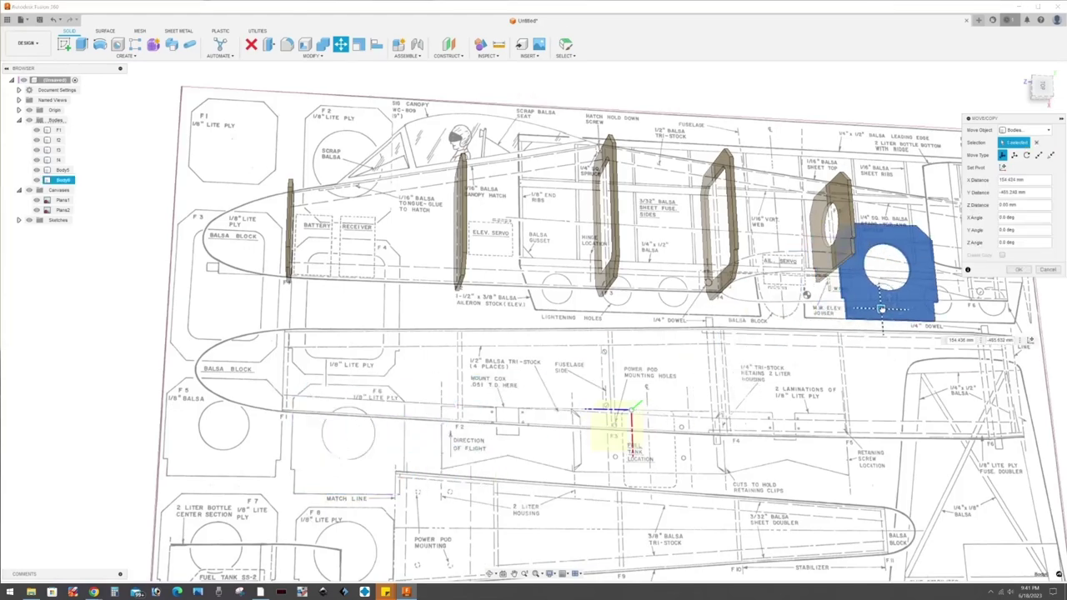
pyautogui.scroll(2, 833, 333)
pyautogui.scroll(2, 756, 340)
pyautogui.keyDown('shift'); pyautogui.moveTo(756, 341); pyautogui.dragTo(729, 367, button='middle'); pyautogui.keyUp('shift')
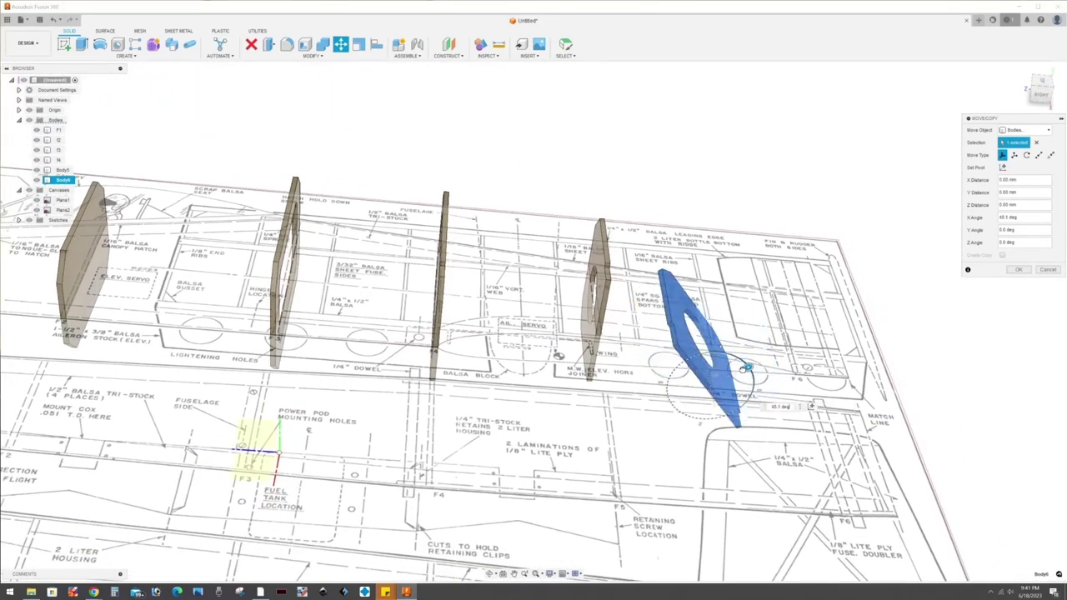
pyautogui.moveTo(729, 367); pyautogui.dragTo(748, 388)
pyautogui.keyDown('shift'); pyautogui.moveTo(747, 389); pyautogui.dragTo(714, 400, button='middle'); pyautogui.keyUp('shift')
pyautogui.scroll(2, 708, 404)
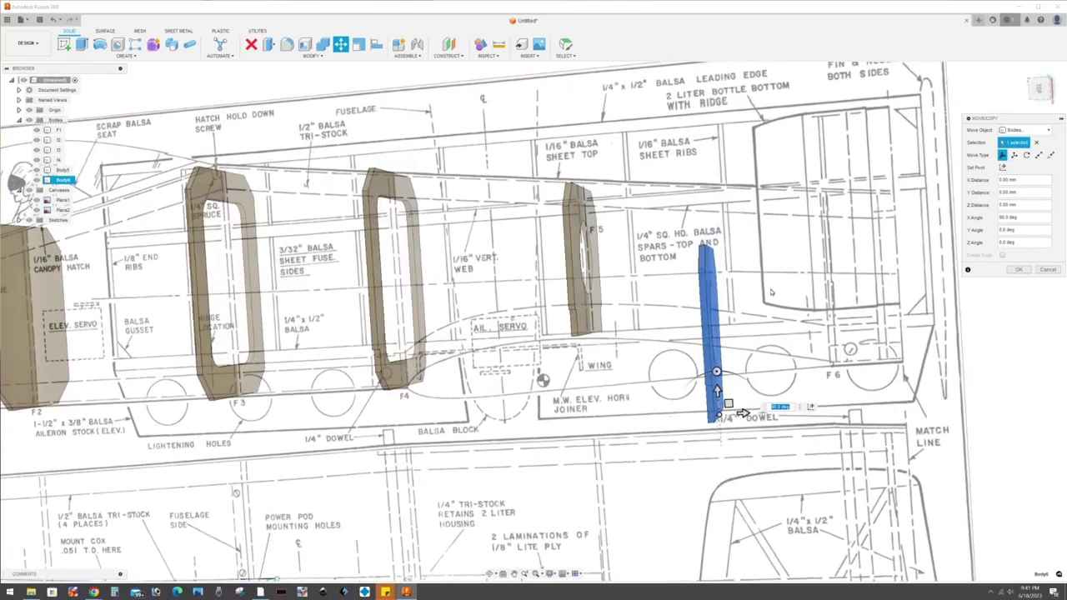
pyautogui.scroll(2, 692, 413)
pyautogui.scroll(2, 679, 424)
# - Align the sixth former with the F6 station and confirm its placement
pyautogui.moveTo(655, 447); pyautogui.dragTo(685, 367)
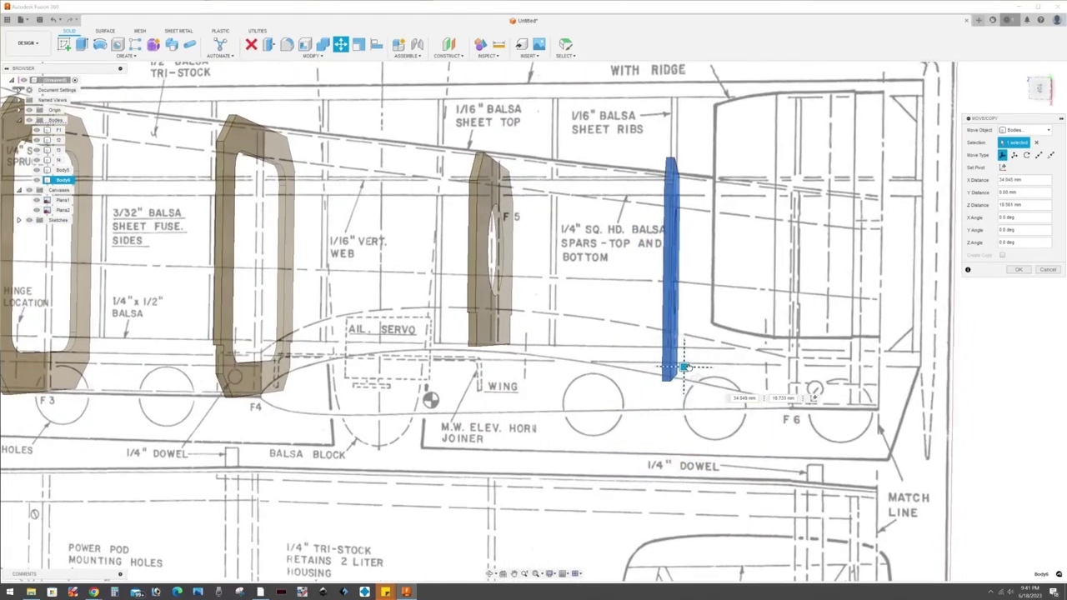
pyautogui.moveTo(800, 387)
pyautogui.mouseDown(button='middle')
pyautogui.moveTo(700, 429)
pyautogui.moveTo(738, 427)
pyautogui.mouseUp(button='middle')
pyautogui.moveTo(682, 450); pyautogui.dragTo(660, 430)
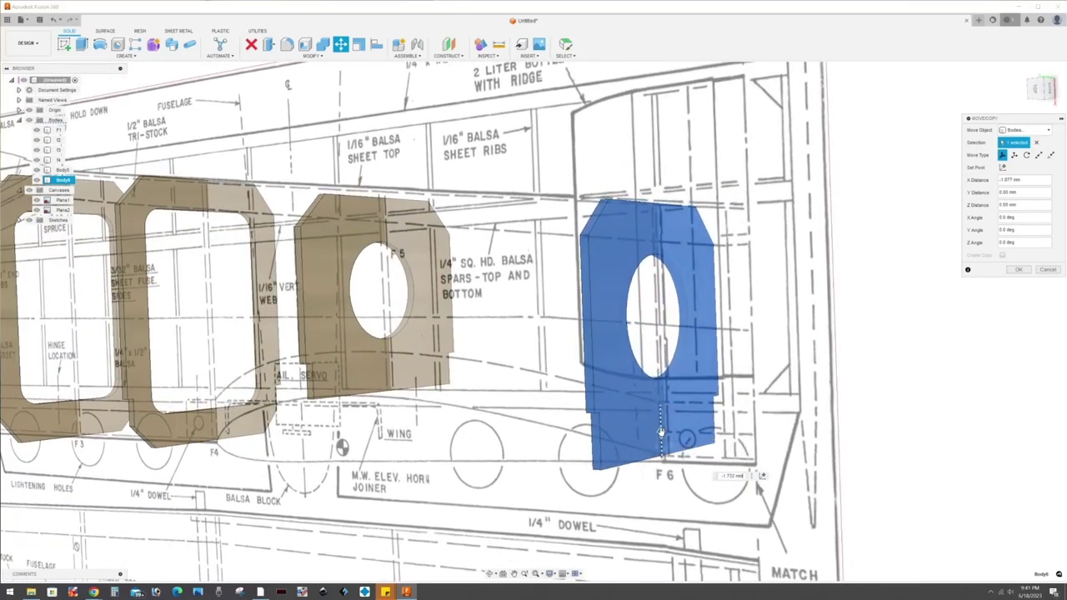
pyautogui.moveTo(660, 430)
pyautogui.keyDown('shift'); pyautogui.mouseDown(button='middle')
pyautogui.moveTo(615, 385)
pyautogui.moveTo(693, 379)
pyautogui.mouseUp(button='middle'); pyautogui.keyUp('shift')
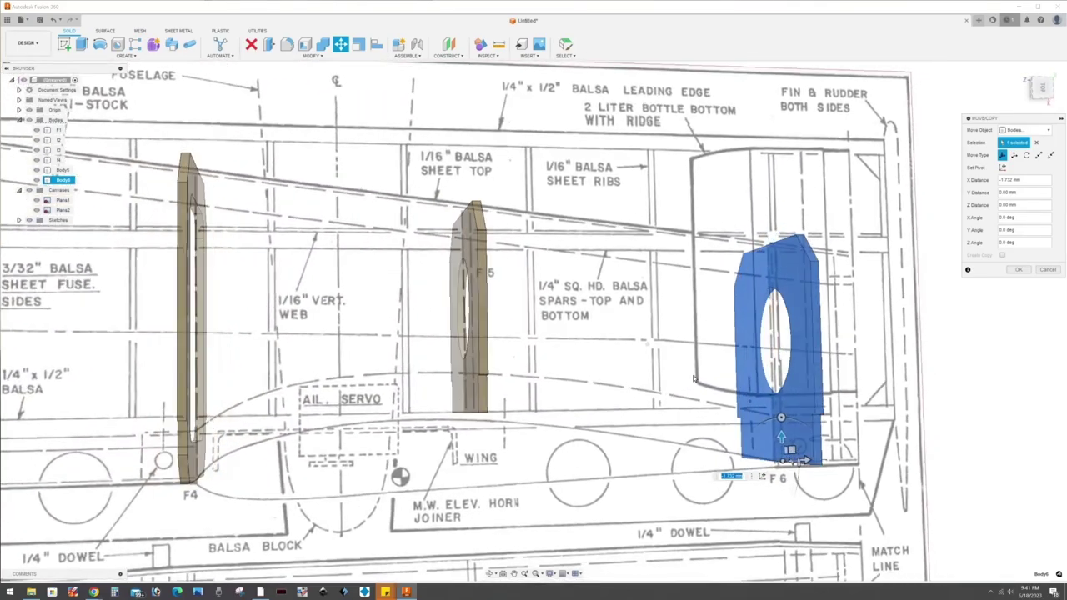
pyautogui.click(1020, 270)
pyautogui.moveTo(1020, 270)
pyautogui.keyDown('shift'); pyautogui.mouseDown(button='middle')
pyautogui.moveTo(393, 338)
pyautogui.moveTo(750, 358)
pyautogui.mouseUp(button='middle'); pyautogui.keyUp('shift')
pyautogui.scroll(-5, 393, 339)
pyautogui.scroll(2, 751, 358)
pyautogui.click(783, 358)
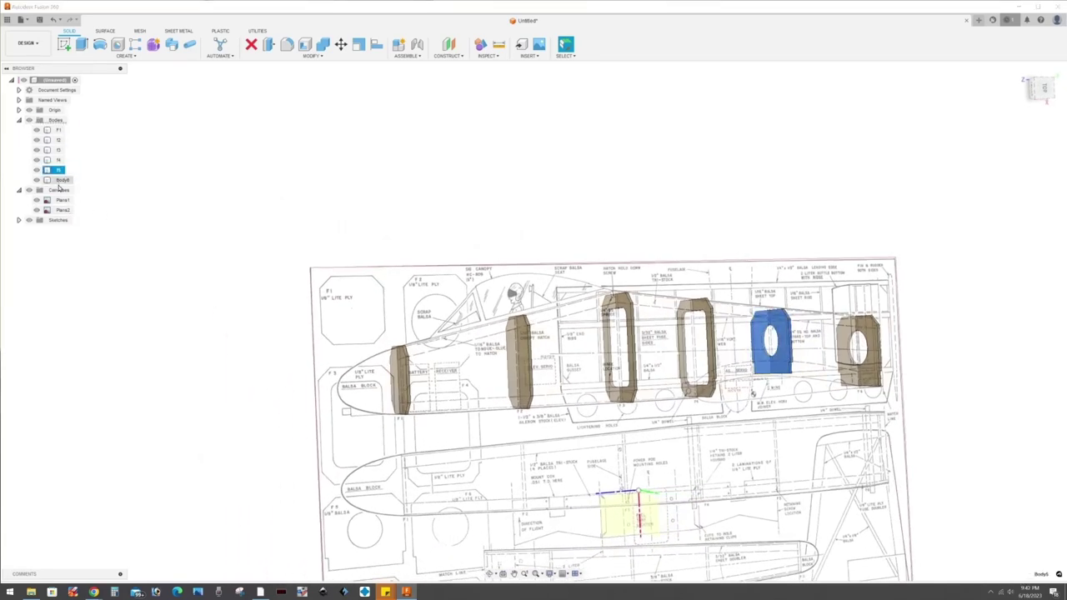
# - Rename Body6 to F6, then hide and reshow the plan canvases
pyautogui.click(60, 180)
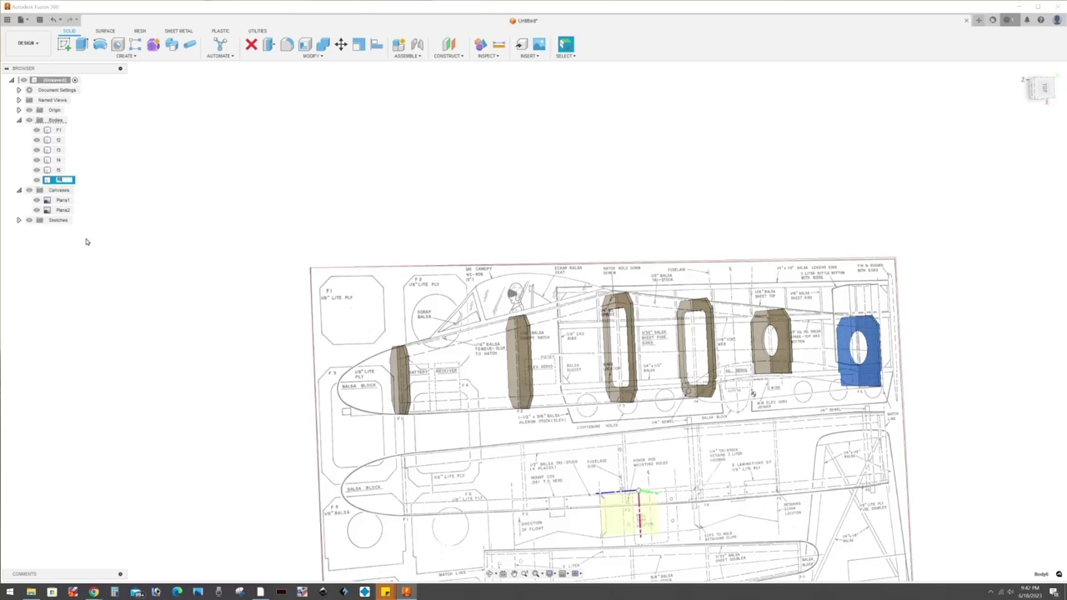
pyautogui.press('Escape')
pyautogui.keyDown('shift'); pyautogui.moveTo(85, 242); pyautogui.dragTo(256, 361, button='middle'); pyautogui.keyUp('shift')
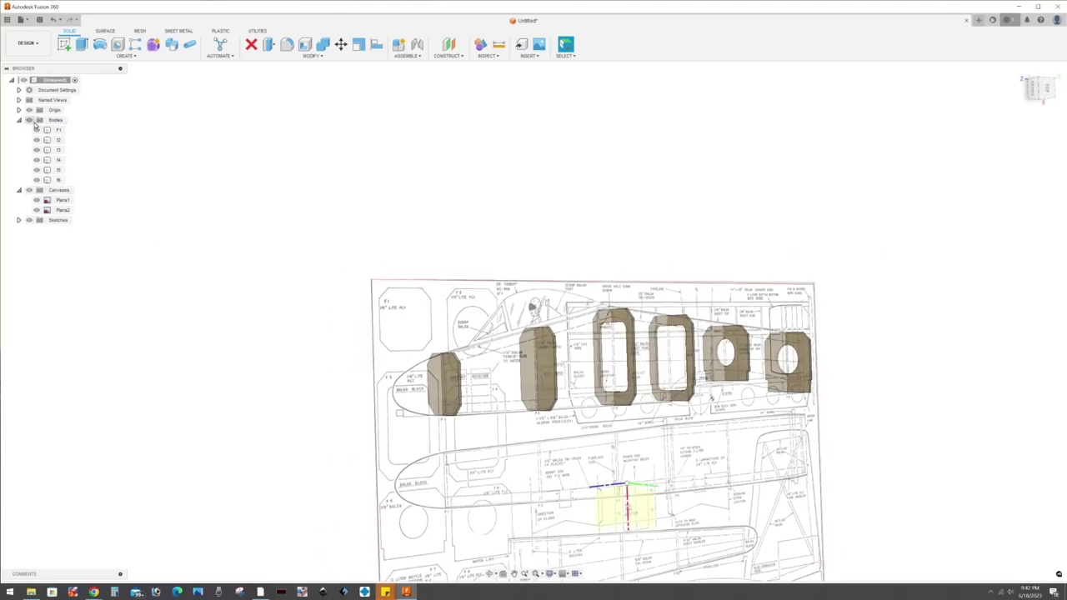
pyautogui.keyDown('shift'); pyautogui.moveTo(24, 117); pyautogui.dragTo(29, 190, button='middle'); pyautogui.keyUp('shift')
pyautogui.click(30, 190)
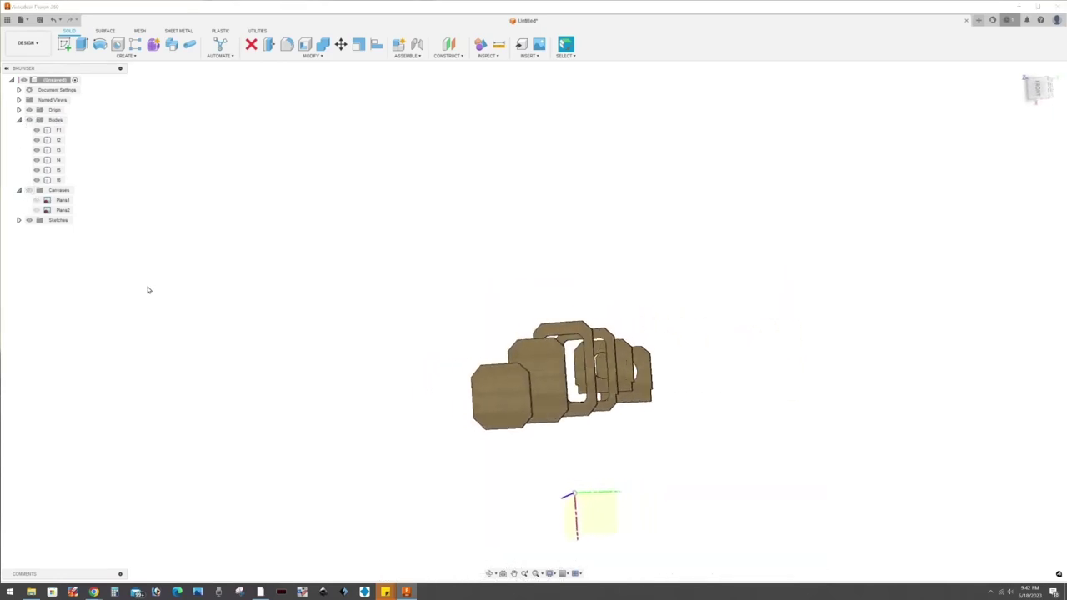
pyautogui.click(30, 190)
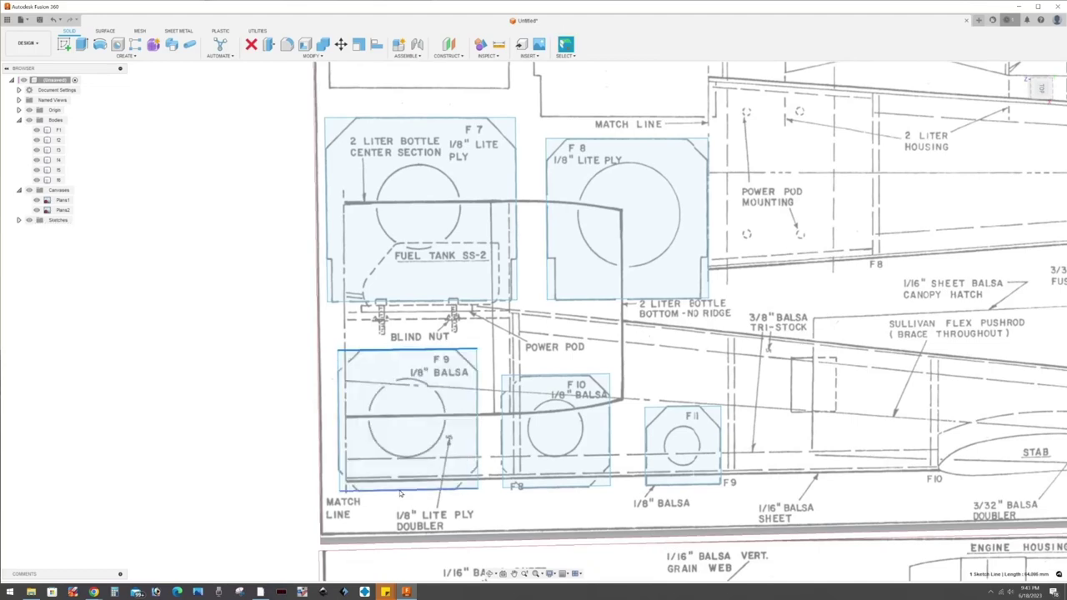
# - In a new sketch, draw circles over the F7, F8 and F10 openings
pyautogui.scroll(-1, 479, 417)
pyautogui.press('c')
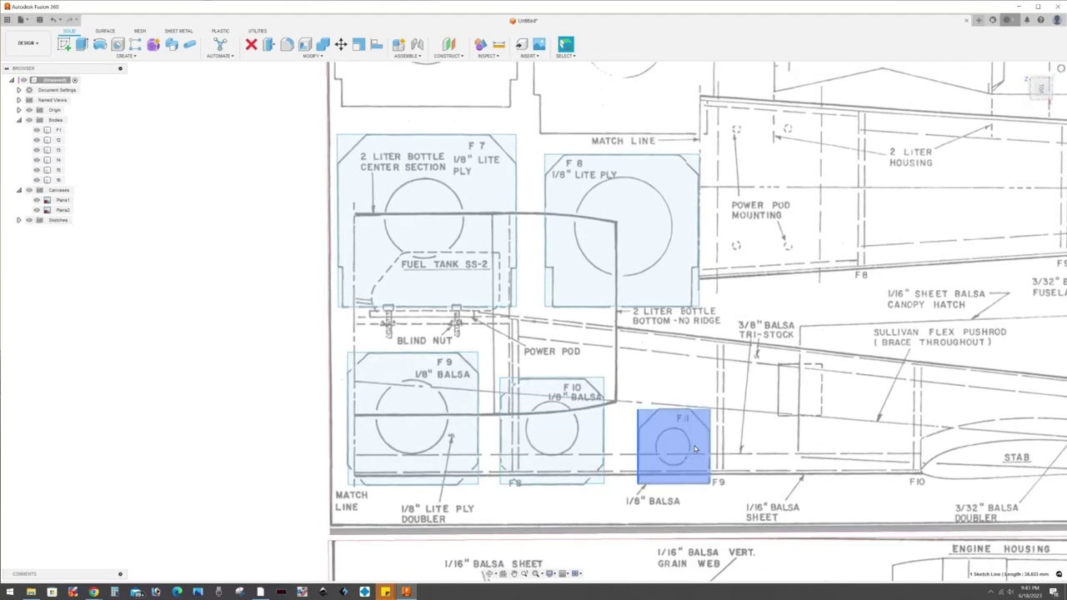
pyautogui.scroll(2, 383, 325)
pyautogui.click(391, 250)
pyautogui.click(415, 202)
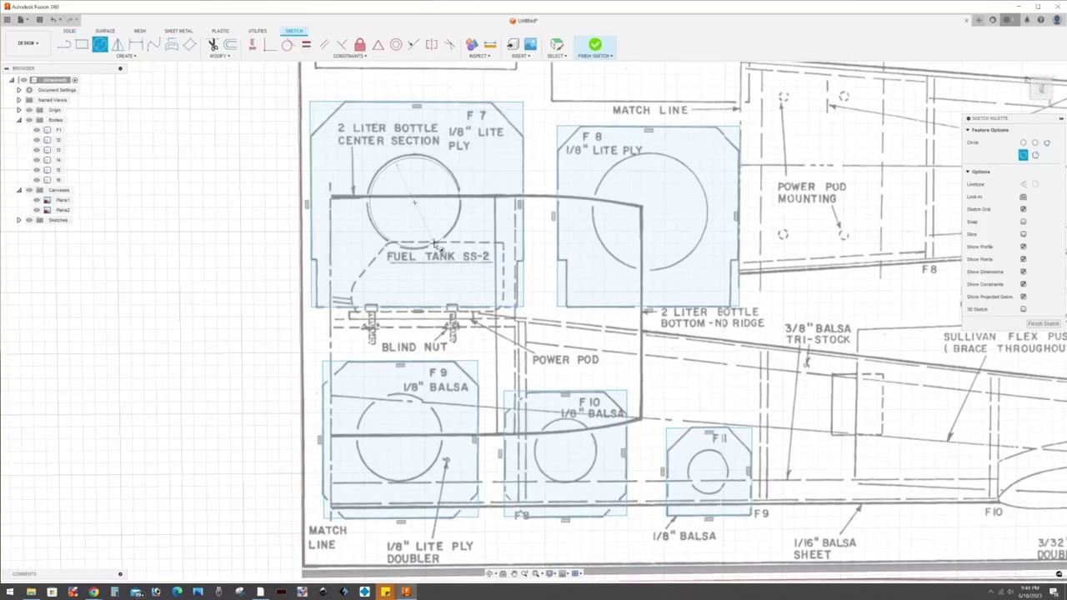
pyautogui.click(651, 211)
pyautogui.click(618, 259)
pyautogui.click(565, 452)
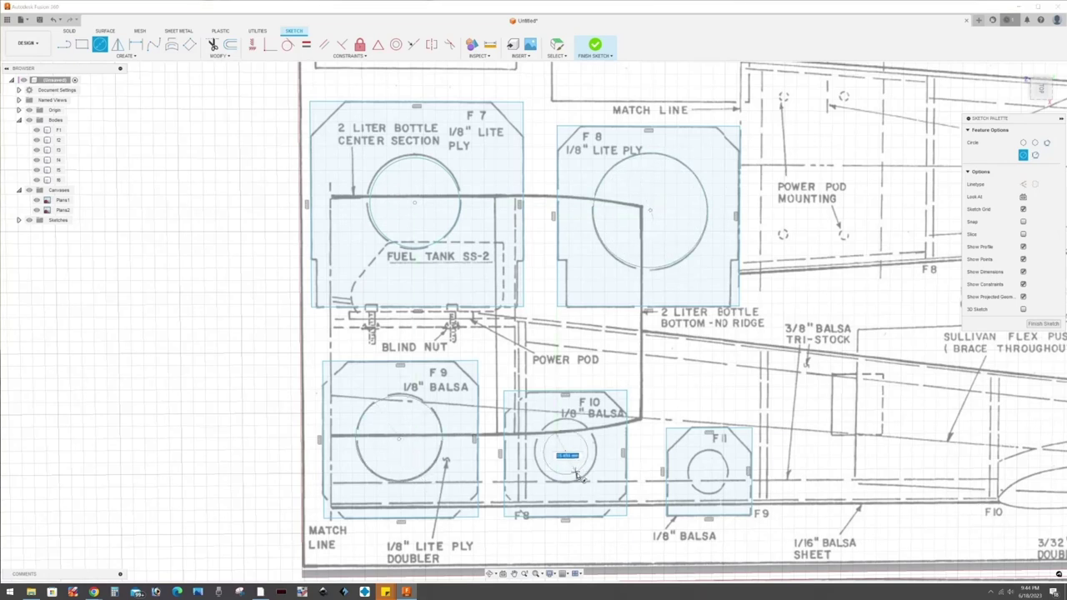
pyautogui.click(583, 477)
pyautogui.press('Escape')
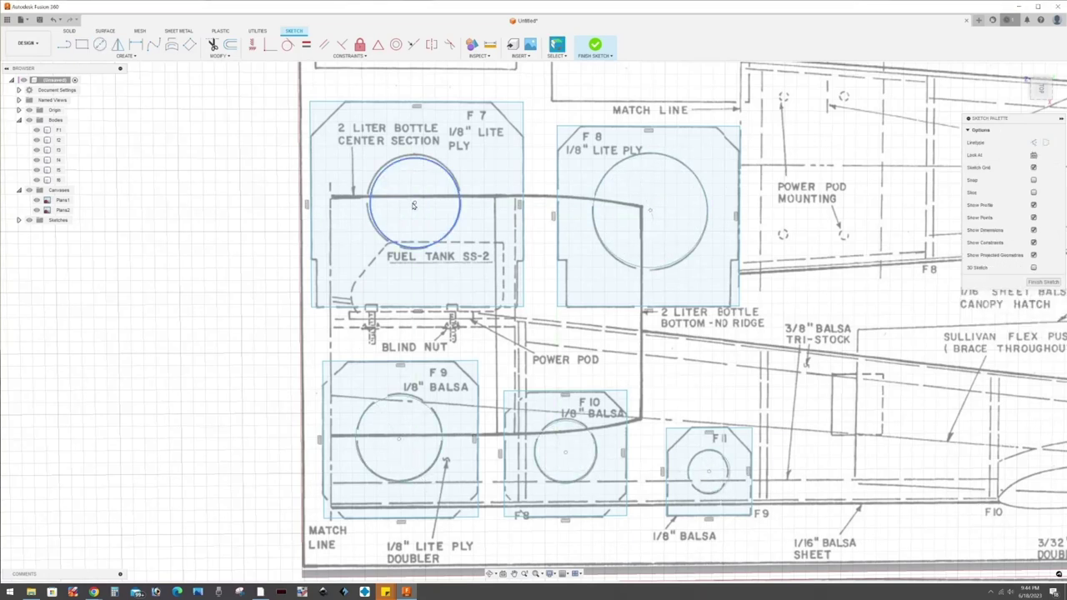
# - Trace the chamfered corner lines of the F7, F8, F9 and F10 outlines
pyautogui.press('l')
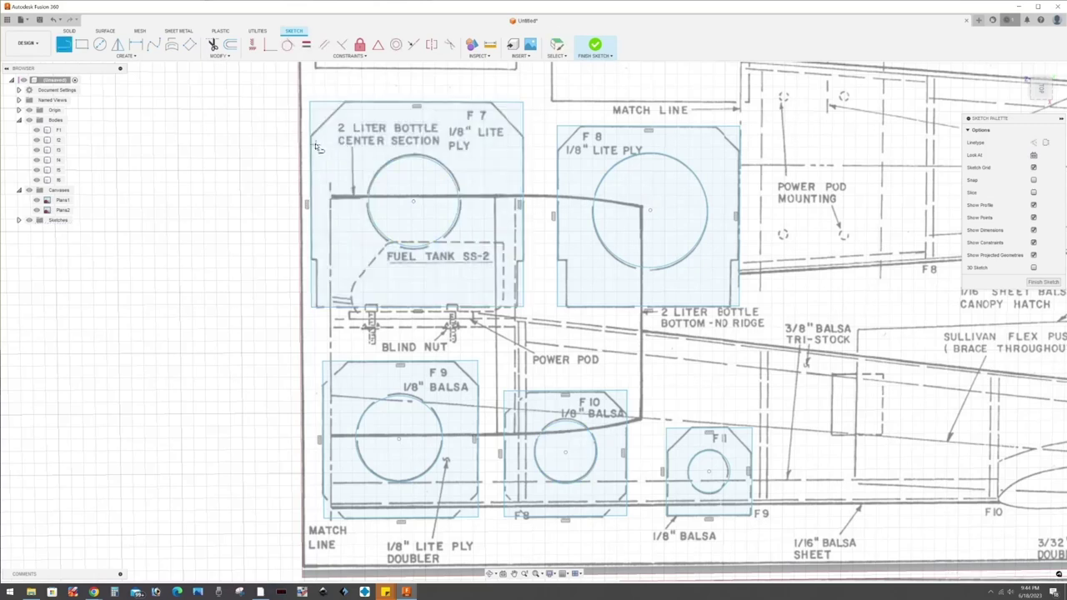
pyautogui.click(310, 133)
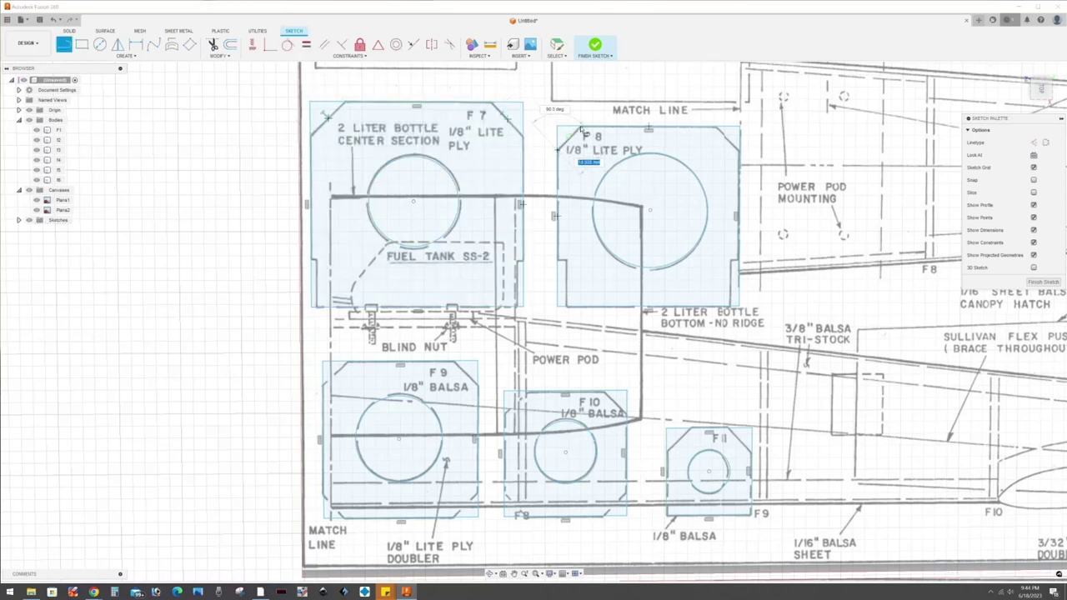
pyautogui.click(718, 130)
pyautogui.click(725, 140)
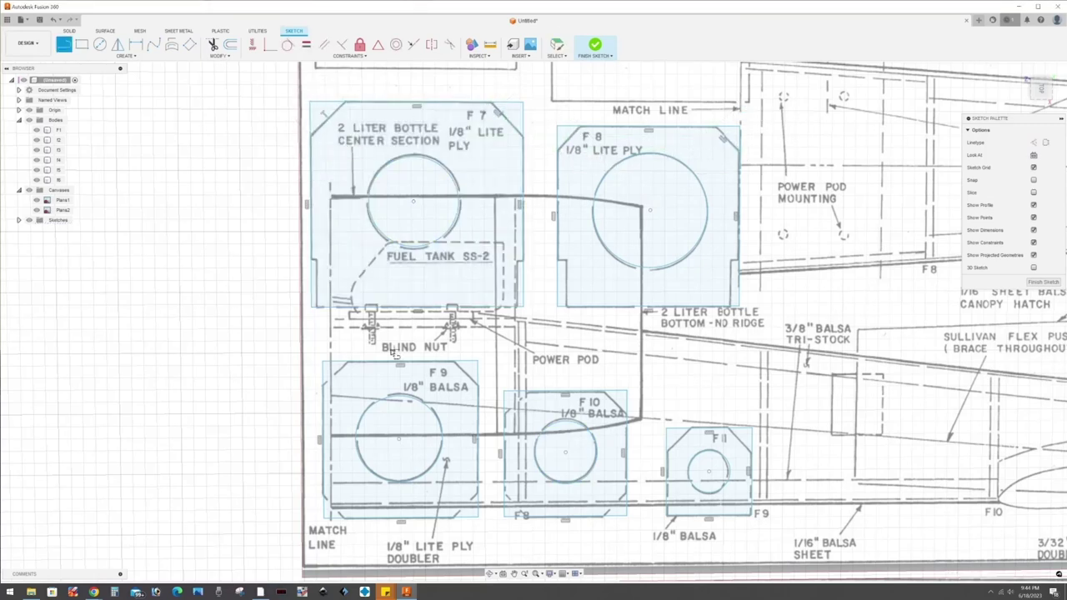
pyautogui.click(475, 364)
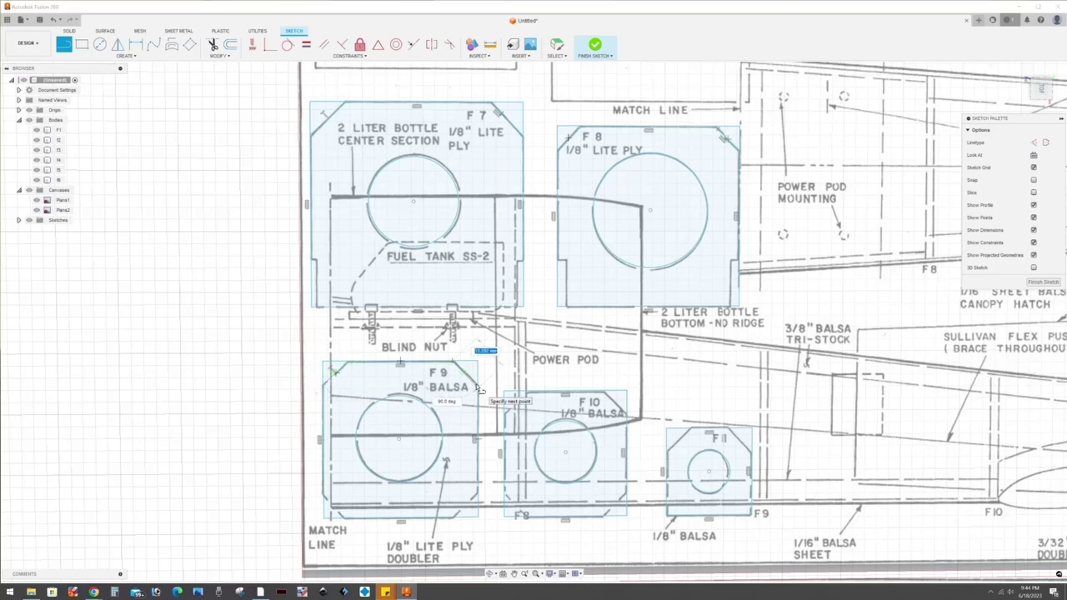
pyautogui.scroll(3, 482, 390)
pyautogui.scroll(-2, 500, 397)
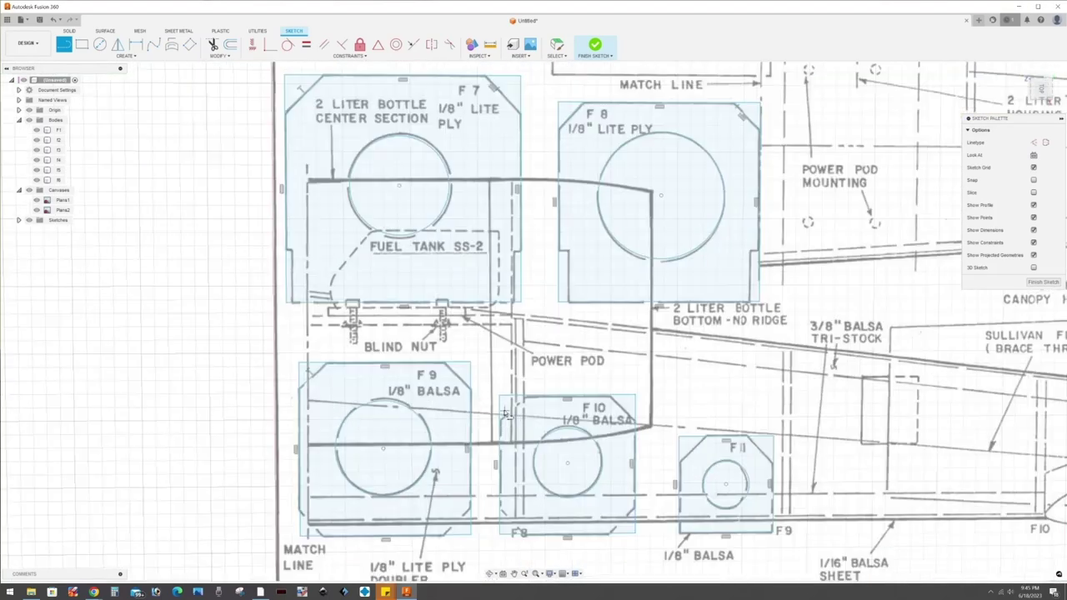
pyautogui.press('Escape')
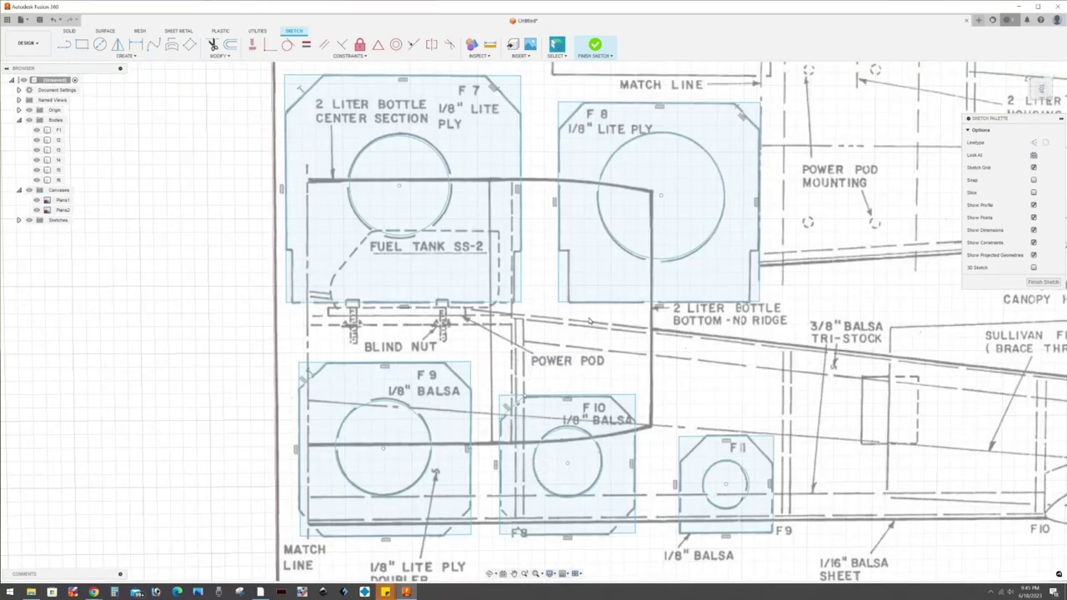
pyautogui.press('l')
pyautogui.click(516, 402)
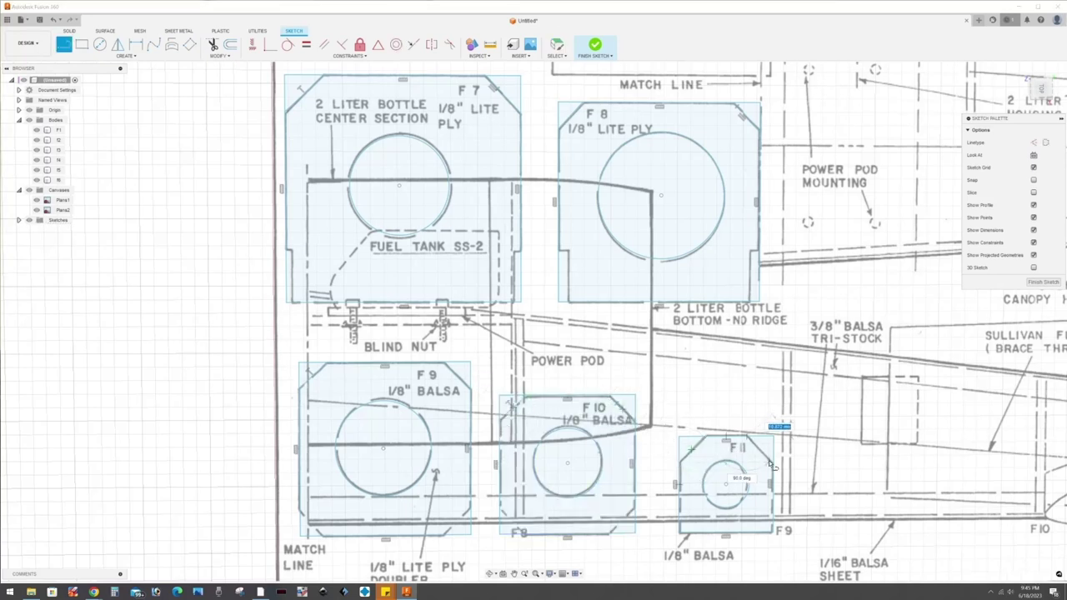
pyautogui.press('Escape')
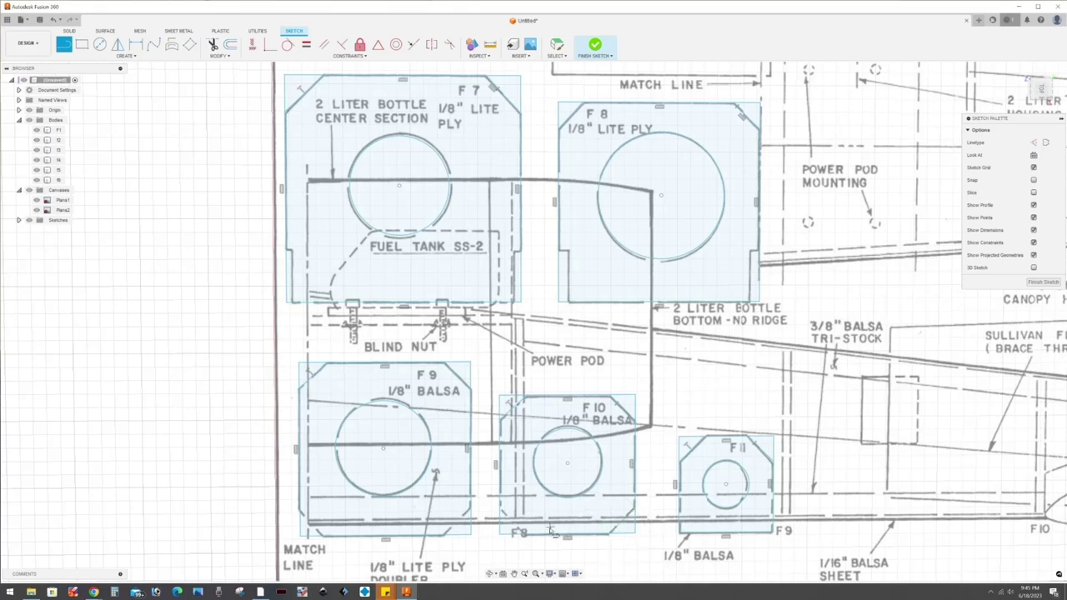
pyautogui.click(315, 526)
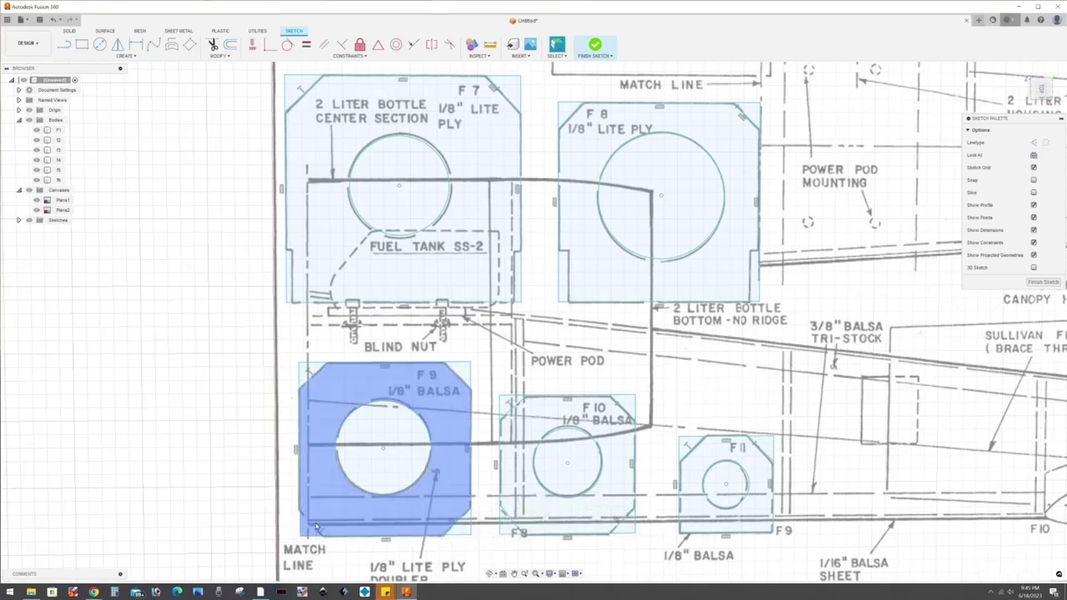
pyautogui.press('l')
pyautogui.press('Escape')
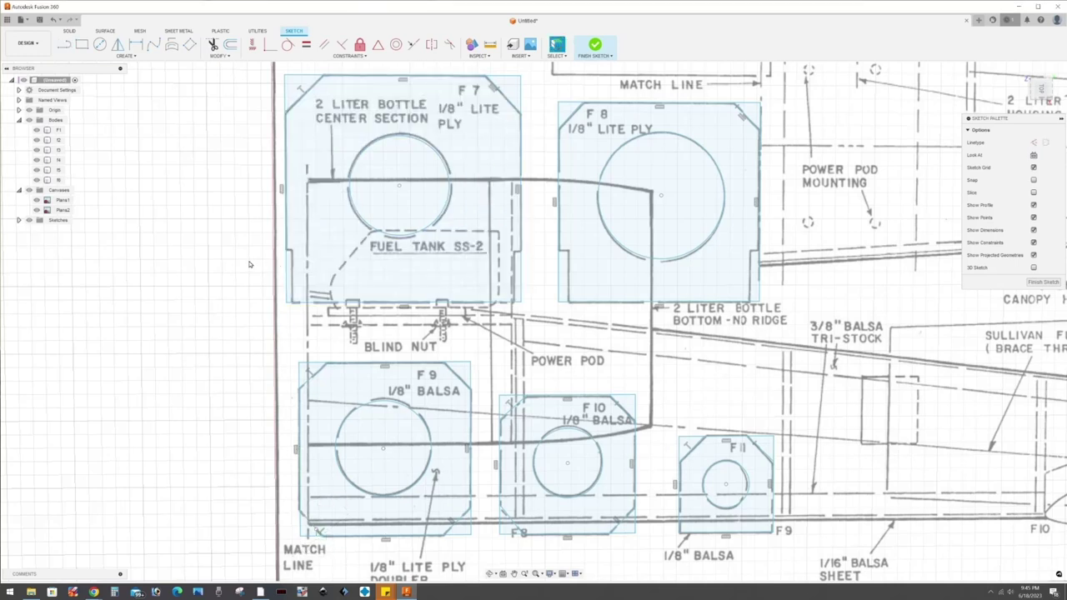
# - Trace the side notch in F7's edge and close the last outline corner
pyautogui.click(293, 271)
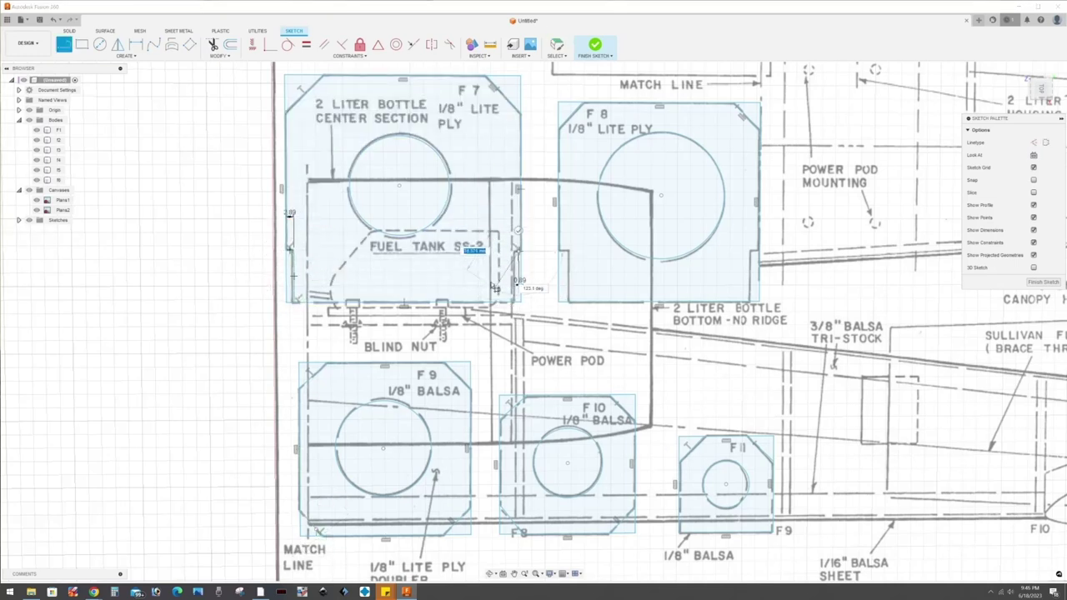
pyautogui.scroll(3, 495, 288)
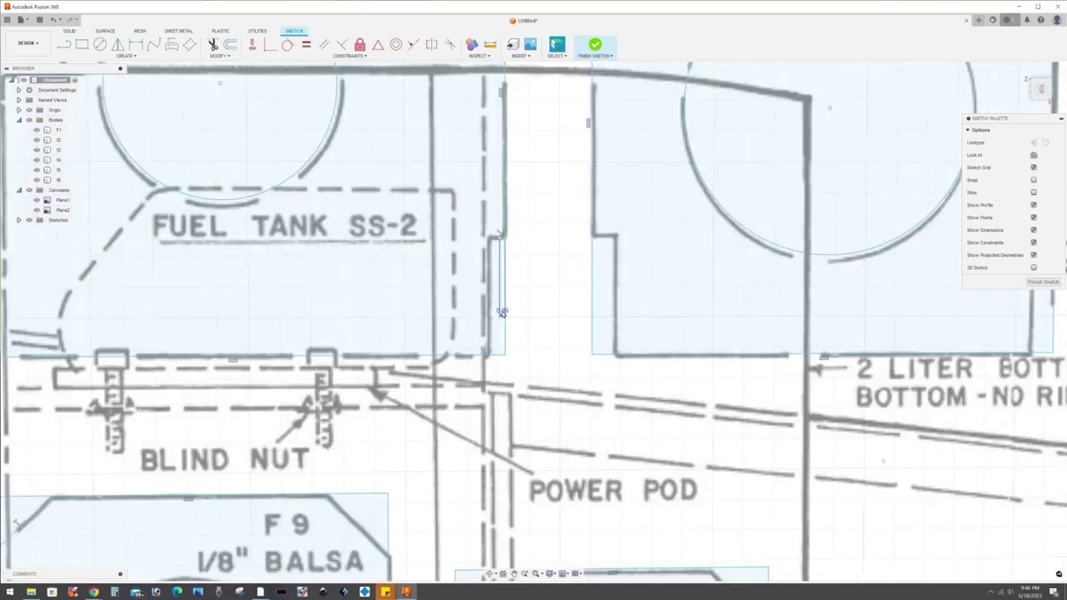
pyautogui.click(501, 312)
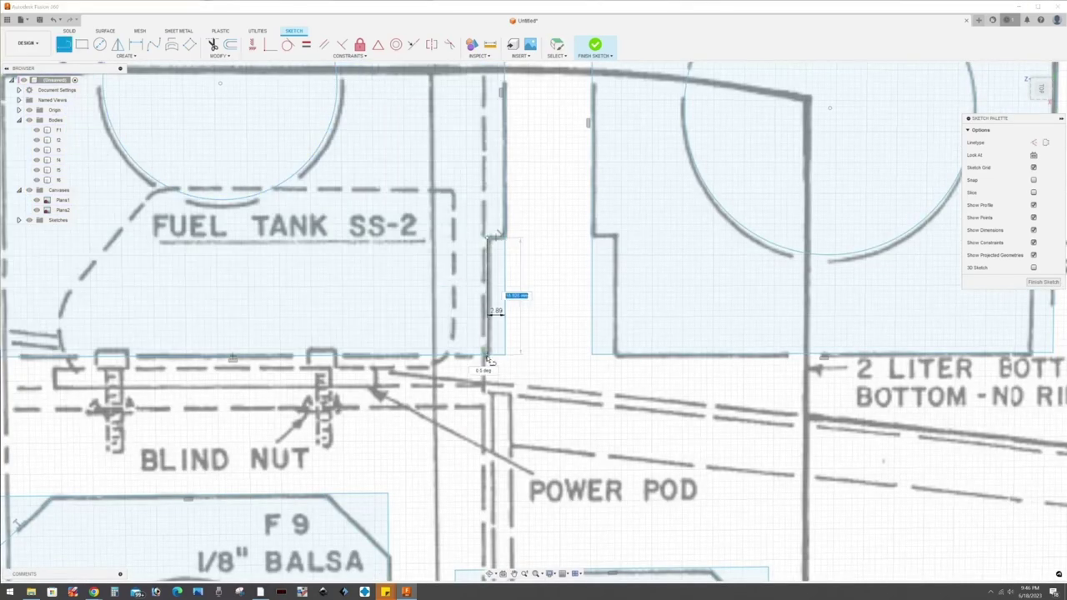
pyautogui.click(489, 360)
pyautogui.scroll(-5, 489, 360)
pyautogui.scroll(6, 425, 342)
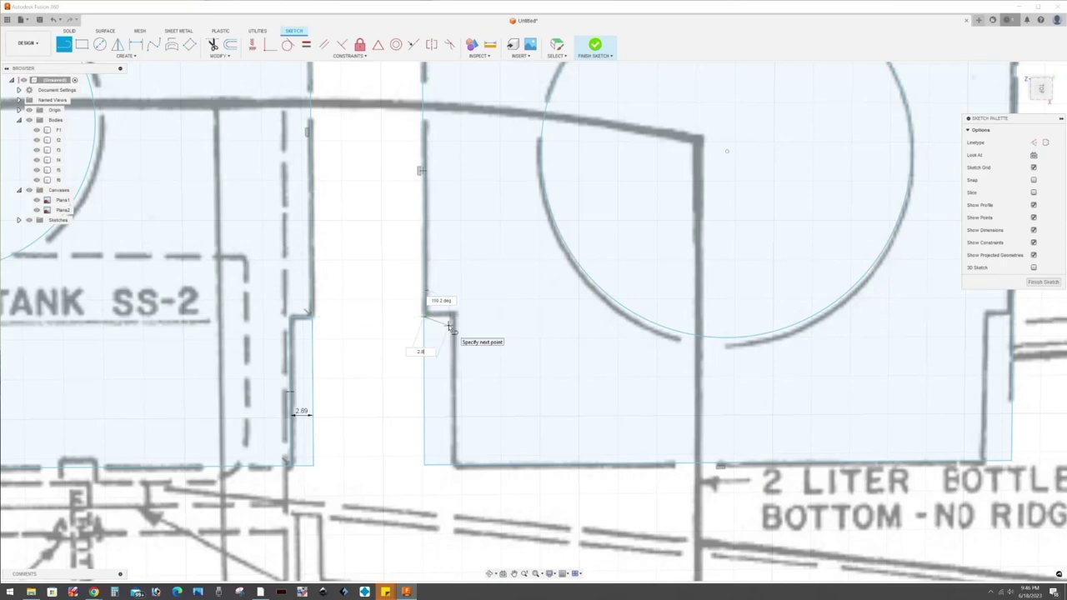
pyautogui.click(450, 316)
pyautogui.moveTo(999, 323); pyautogui.dragTo(752, 318, button='middle')
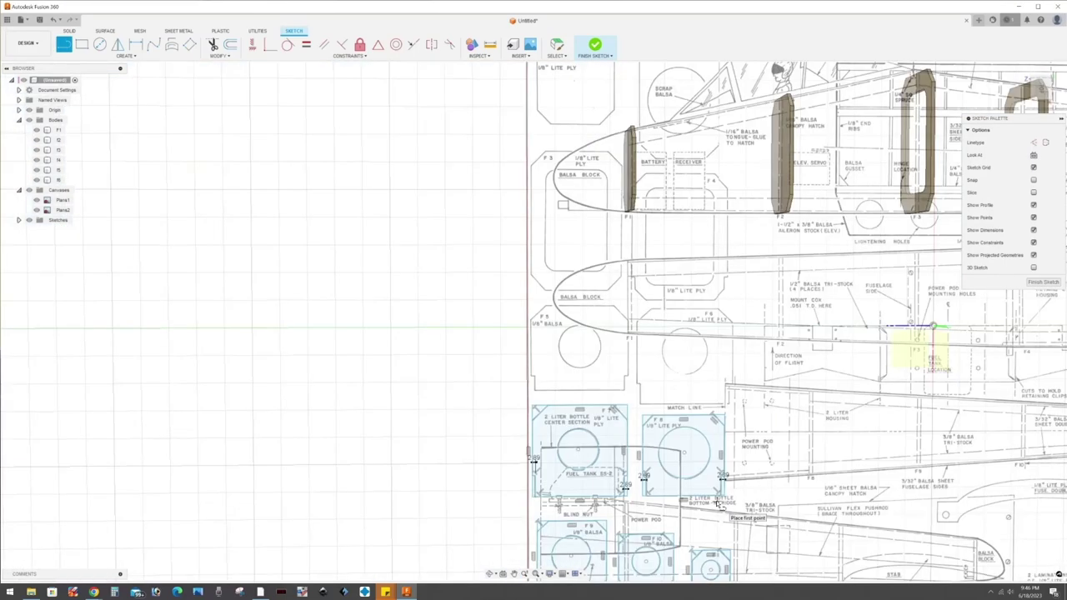
pyautogui.scroll(-8, 750, 492)
# - Finish the sketch and extrude the F7–F11 profiles into five solid bodies
pyautogui.press('q')
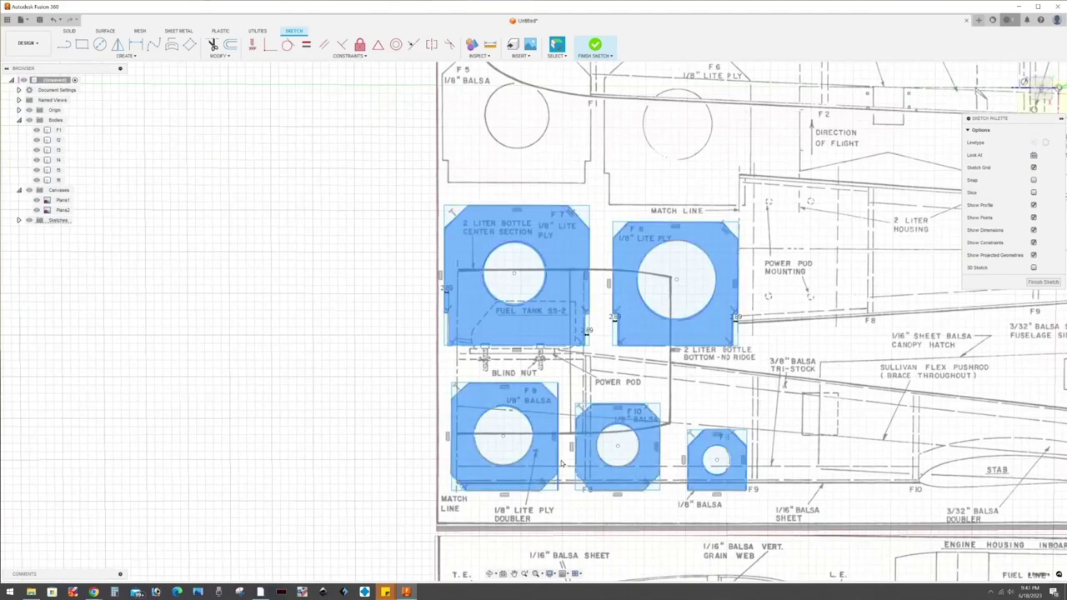
pyautogui.click(479, 250)
pyautogui.click(633, 316)
pyautogui.click(466, 463)
pyautogui.click(592, 462)
pyautogui.click(700, 471)
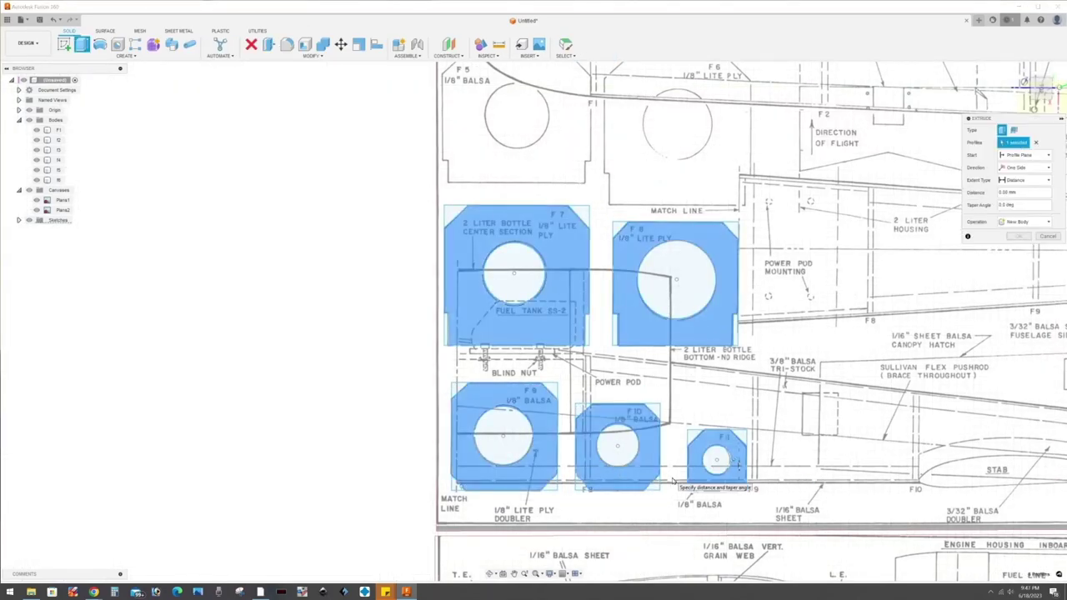
pyautogui.press('Return')
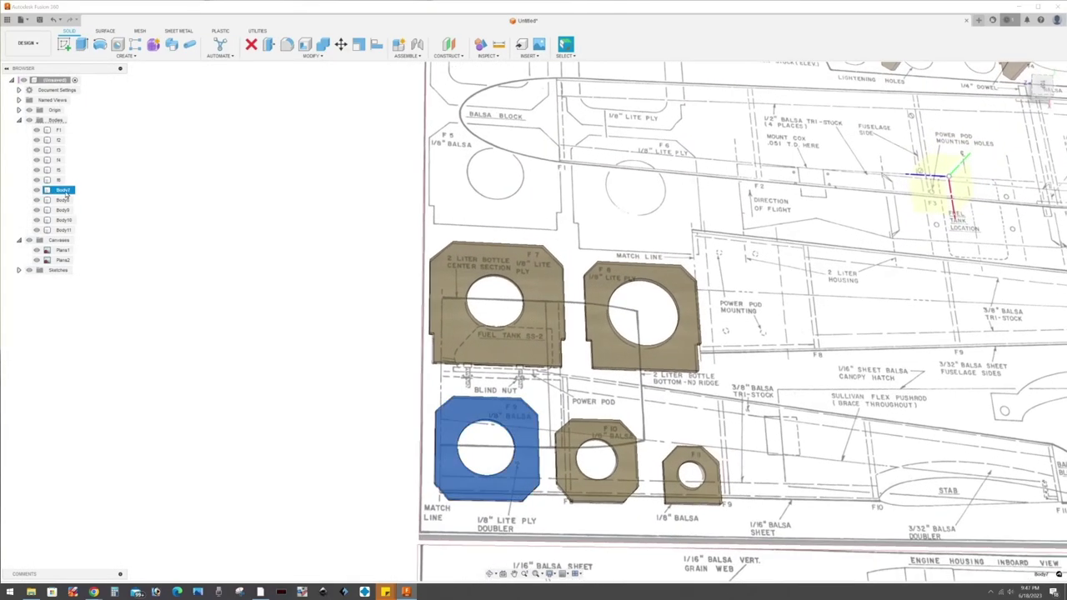
# - Rename the new bodies f7, f8, f9, f10 and f11 in the browser
pyautogui.press('Tab')
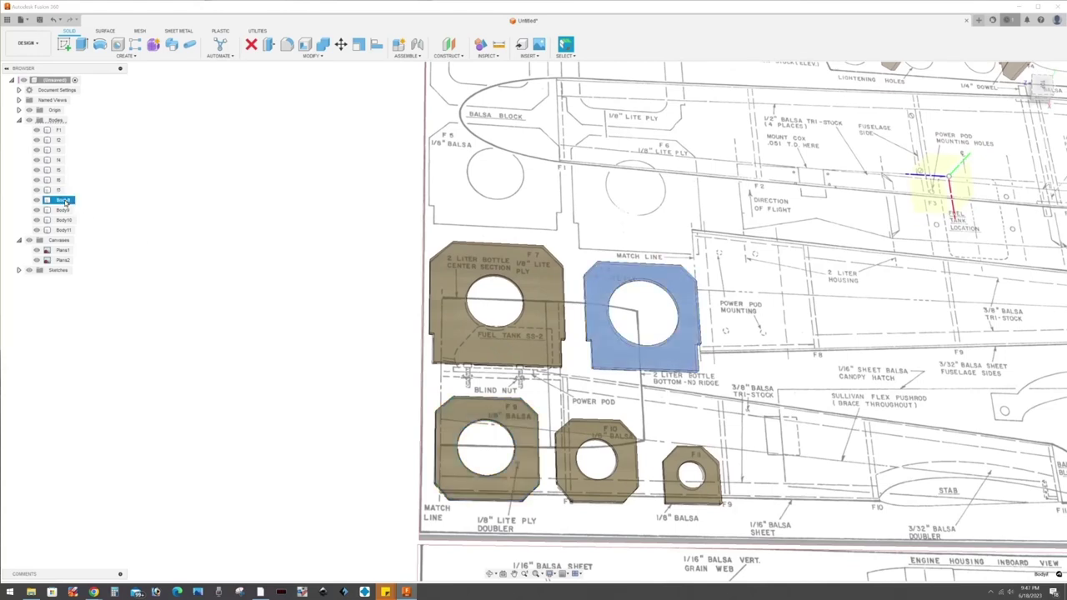
pyautogui.write('f8')
pyautogui.press('Tab')
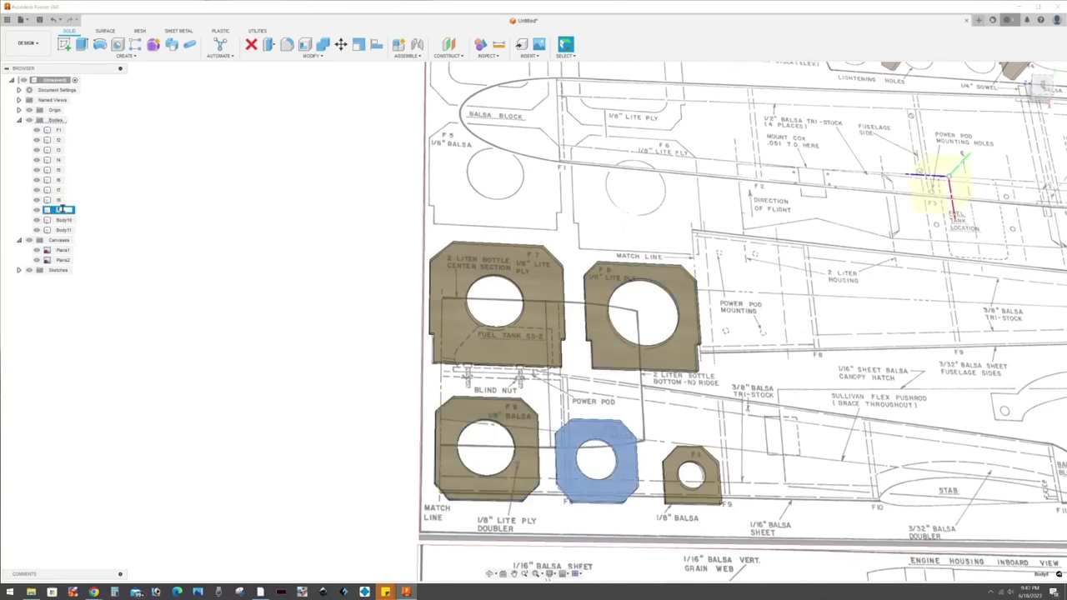
pyautogui.write('f9')
pyautogui.press('Tab')
pyautogui.write('f10')
pyautogui.press('Tab')
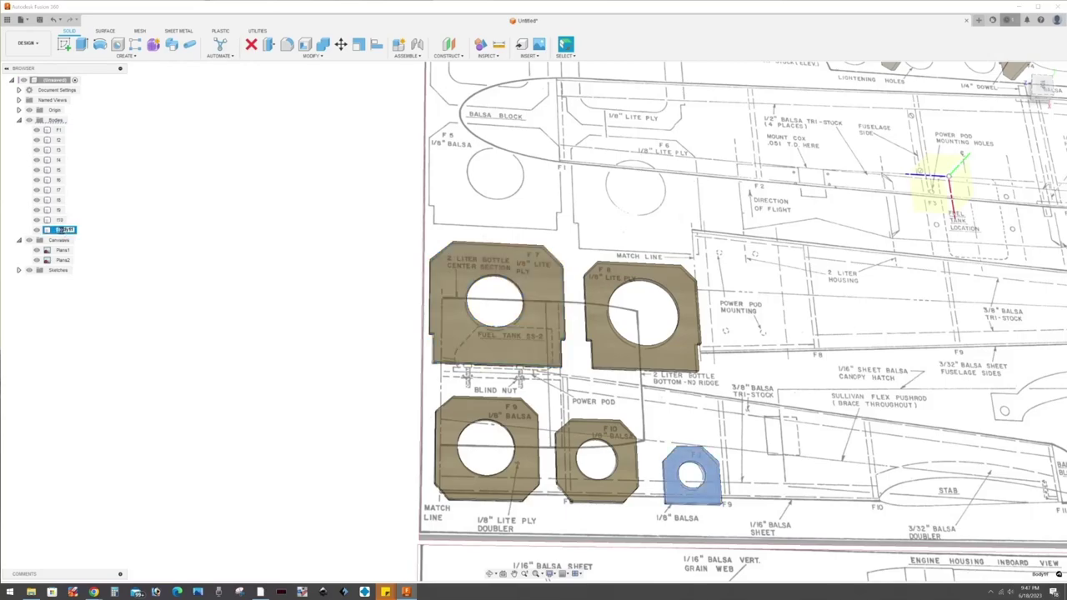
pyautogui.press('Return')
# - Rotate F11 on edge with Move/Copy and set it at its tail station
pyautogui.scroll(-5, 556, 396)
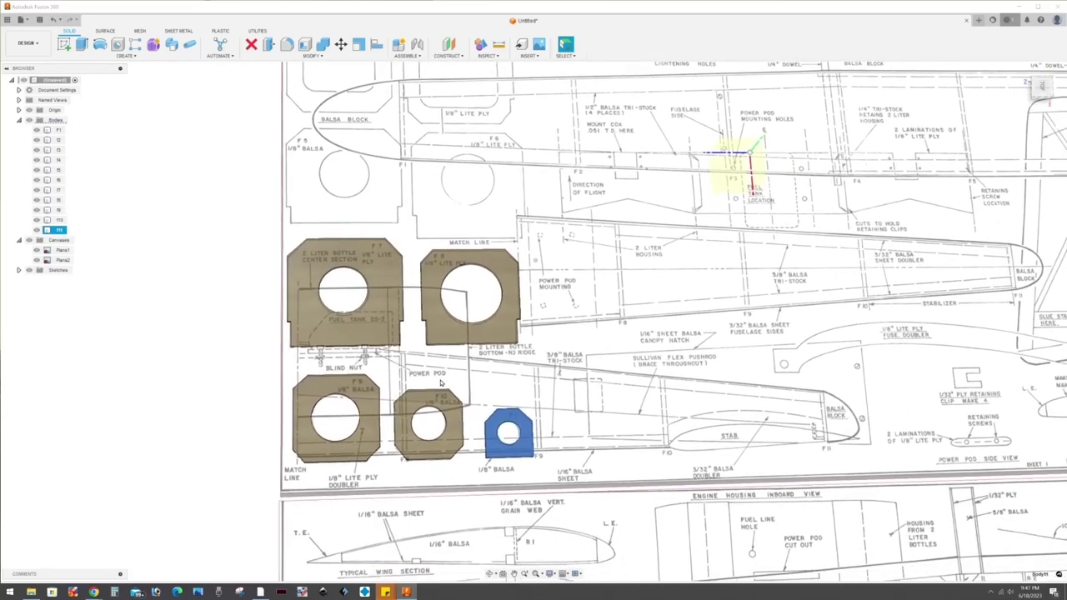
pyautogui.scroll(2, 546, 397)
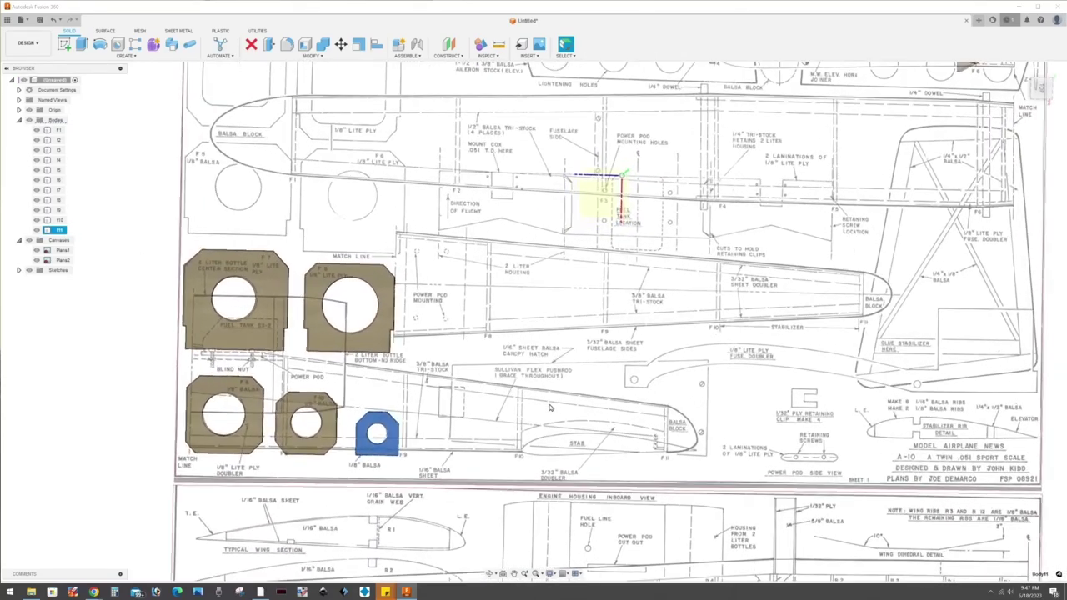
pyautogui.scroll(2, 521, 401)
pyautogui.scroll(1, 496, 405)
pyautogui.press('m')
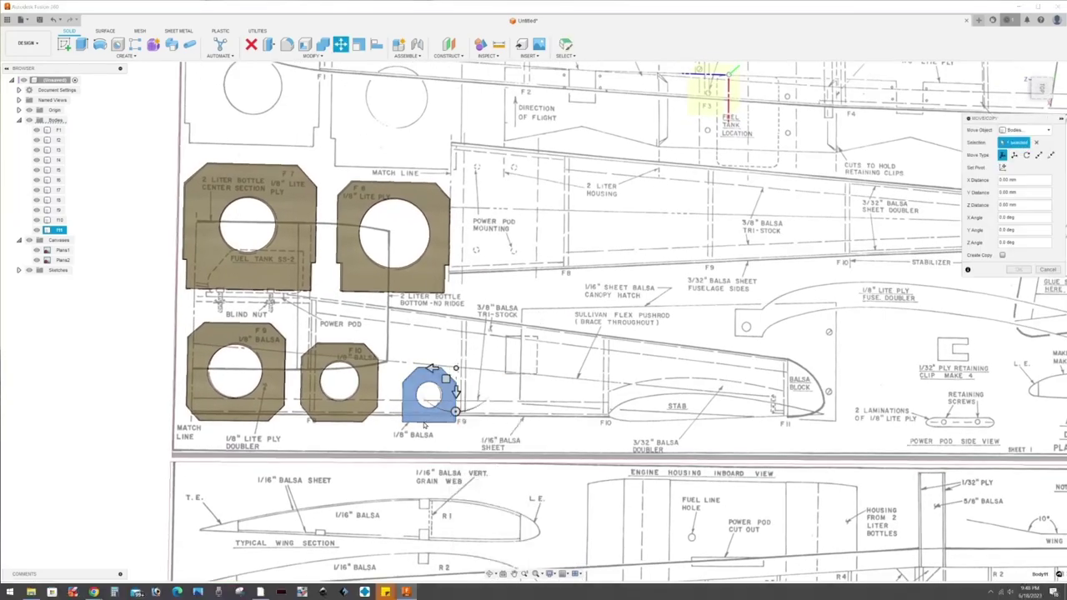
pyautogui.press('Escape')
pyautogui.rightClick(425, 435)
pyautogui.click(403, 447)
pyautogui.keyDown('shift'); pyautogui.moveTo(419, 436); pyautogui.dragTo(434, 409, button='middle'); pyautogui.keyUp('shift')
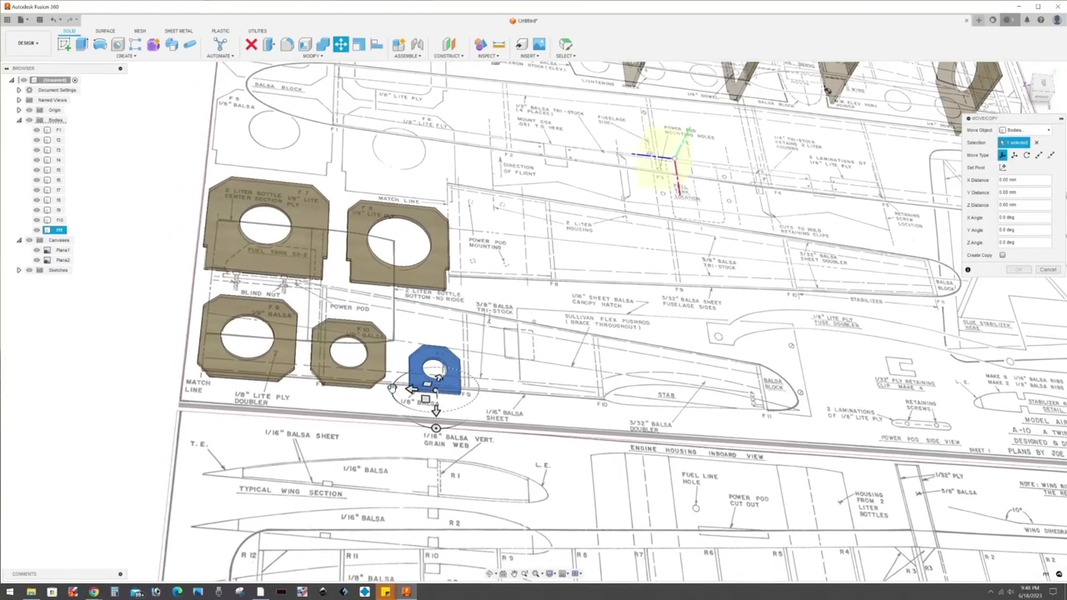
pyautogui.moveTo(433, 409); pyautogui.dragTo(432, 390)
pyautogui.keyDown('shift'); pyautogui.moveTo(442, 391); pyautogui.dragTo(292, 371, button='middle'); pyautogui.keyUp('shift')
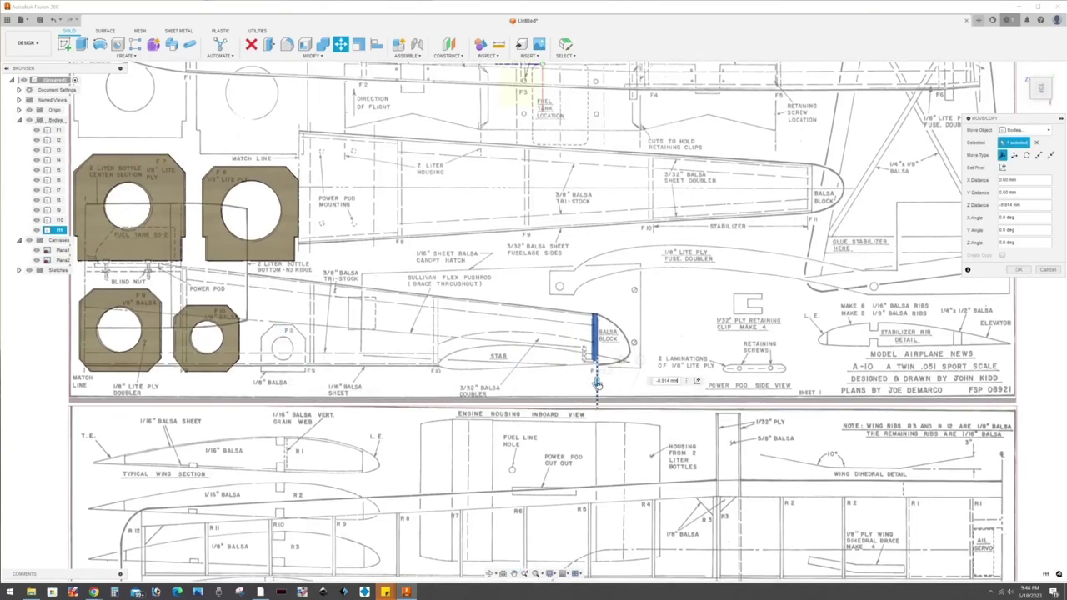
pyautogui.scroll(2, 596, 383)
pyautogui.scroll(3, 591, 392)
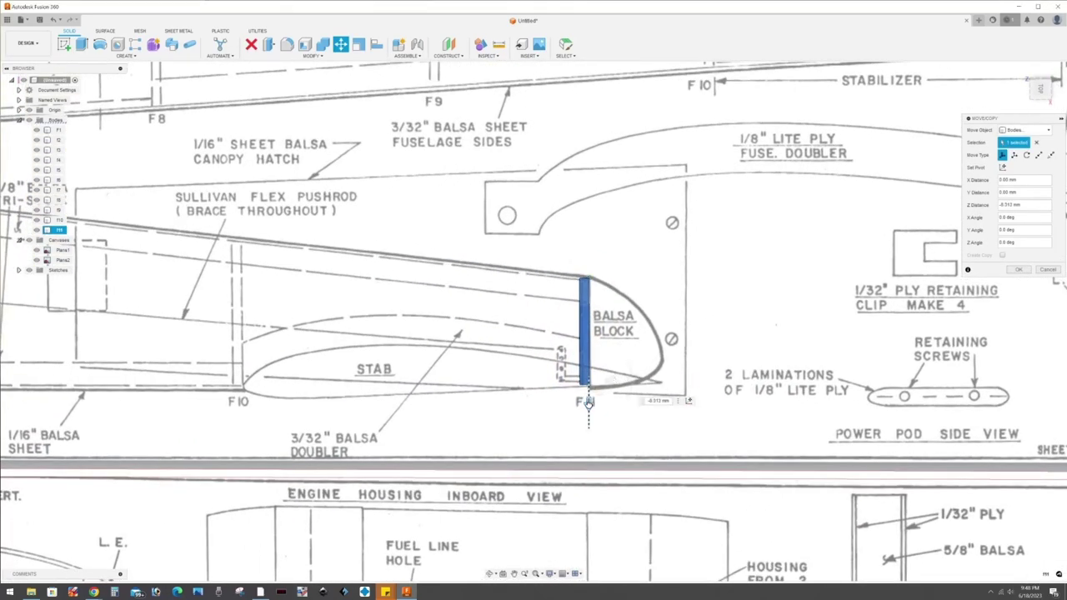
pyautogui.scroll(-5, 588, 403)
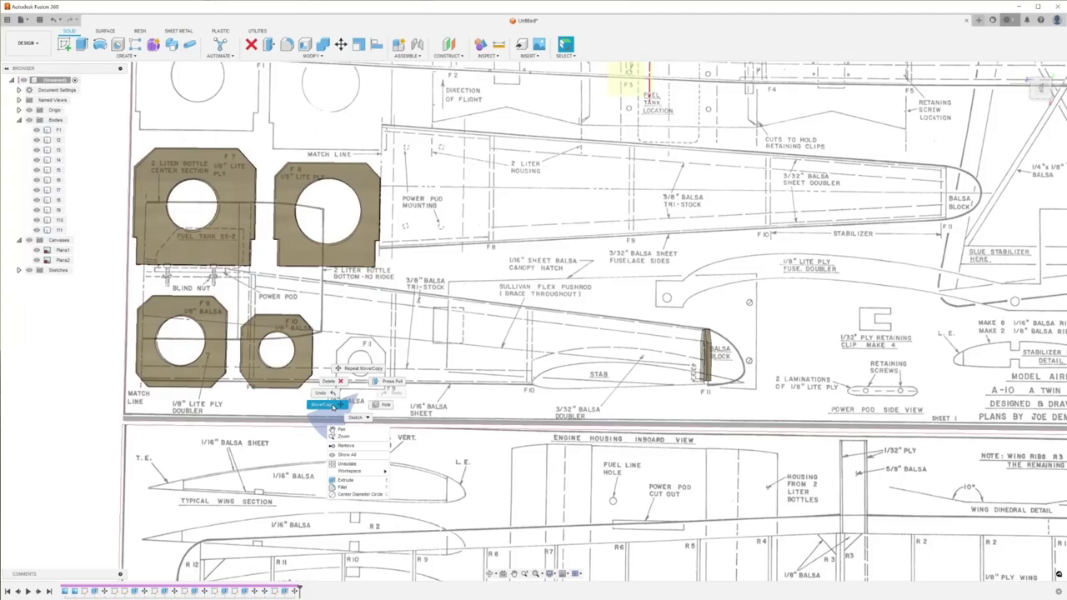
# - Stand F10 upright and confirm it at its station
pyautogui.click(286, 397)
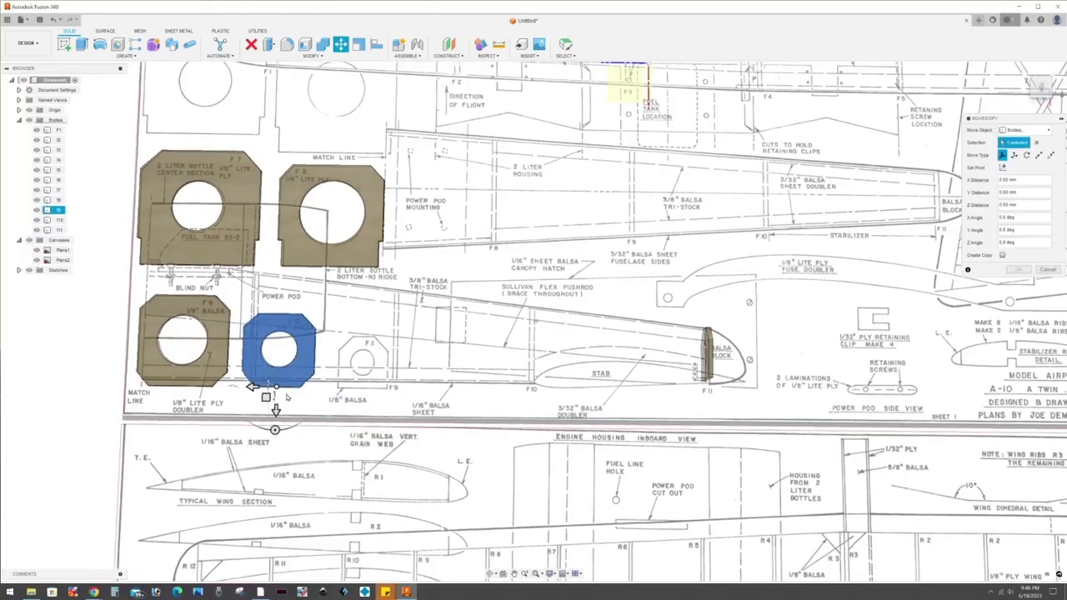
pyautogui.moveTo(286, 398); pyautogui.dragTo(301, 405)
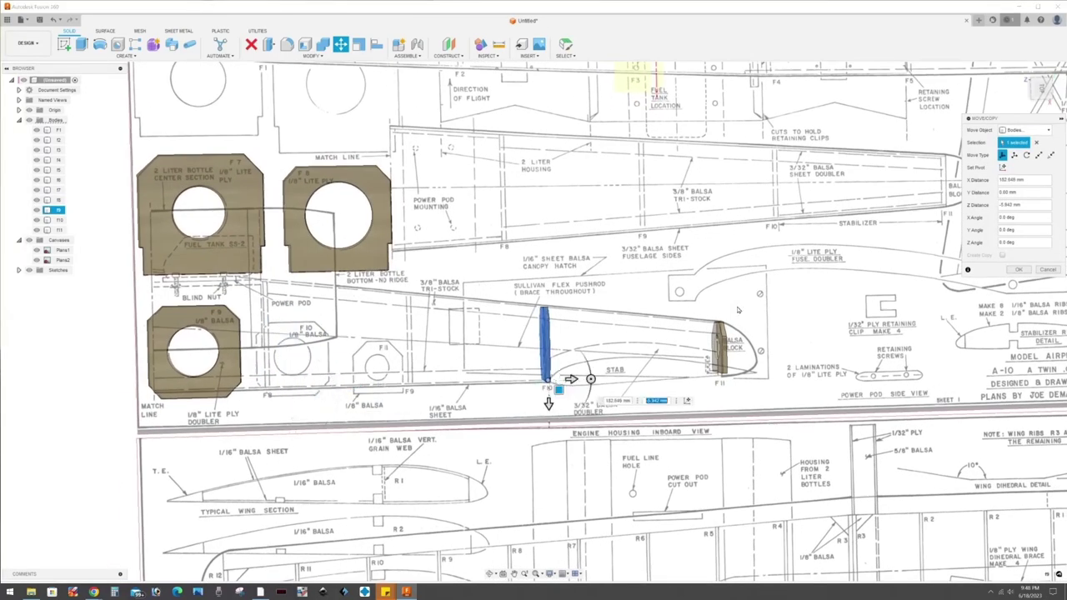
pyautogui.scroll(2, 555, 379)
pyautogui.scroll(1, 560, 371)
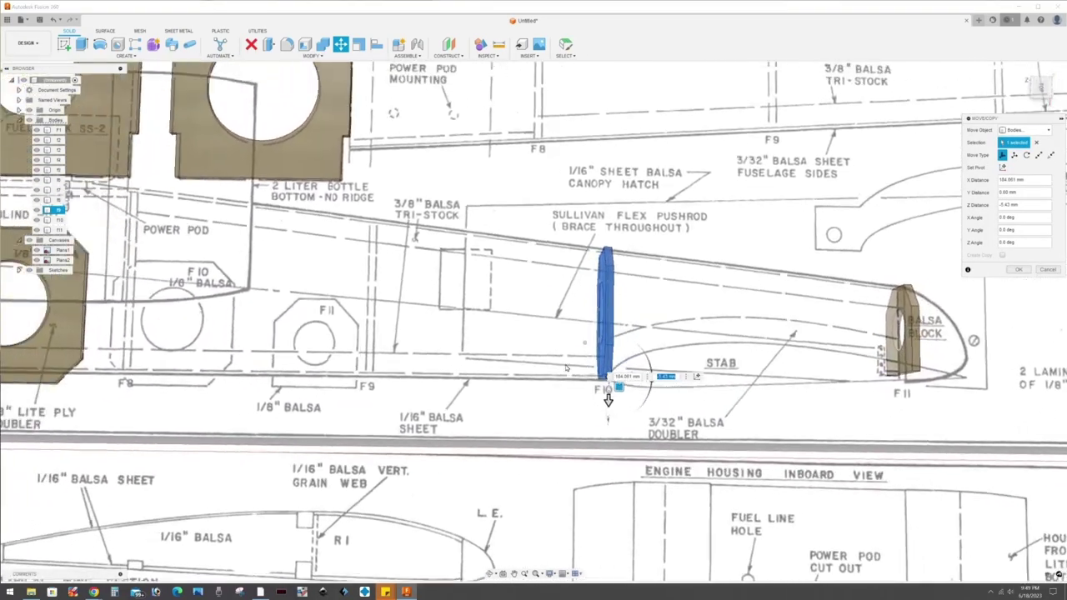
pyautogui.scroll(-3, 533, 359)
pyautogui.press('Return')
# - Move F9 upright onto its station on the side view
pyautogui.rightClick(492, 357)
pyautogui.click(471, 329)
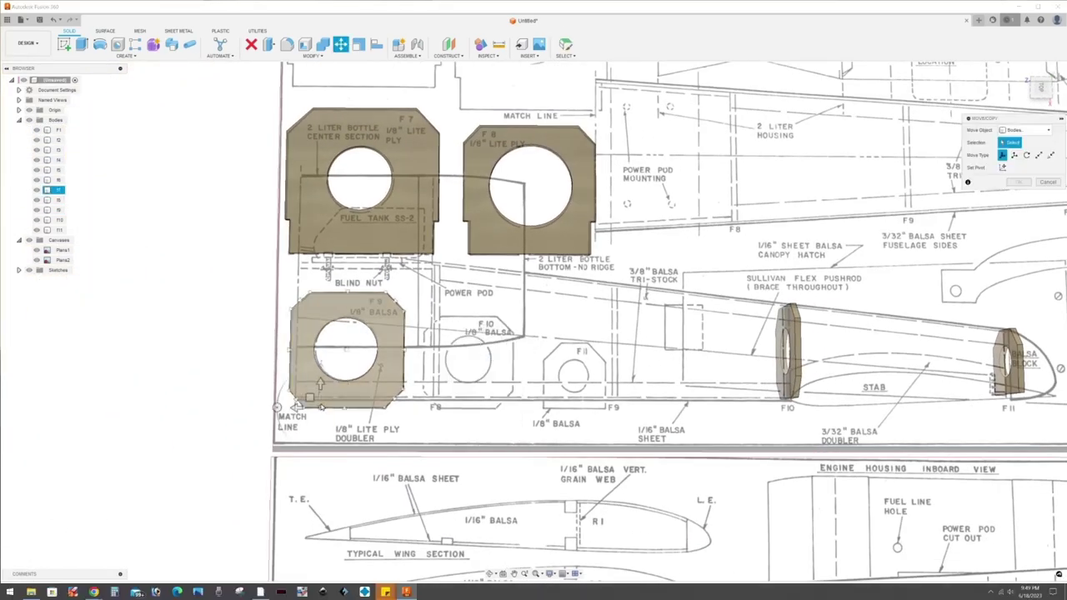
pyautogui.click(360, 354)
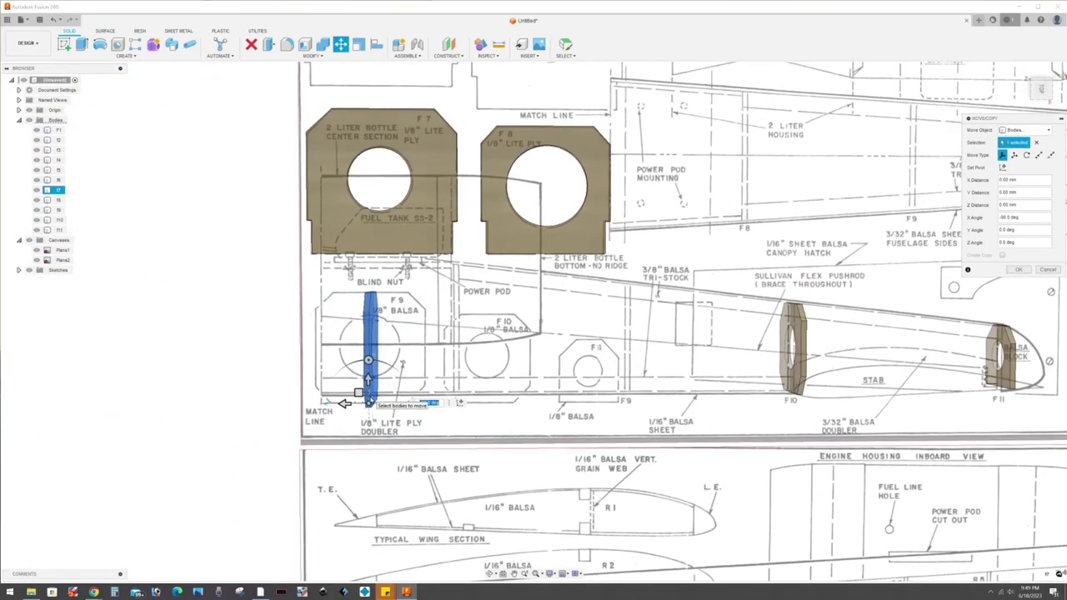
pyautogui.moveTo(610, 380)
pyautogui.keyDown('shift'); pyautogui.mouseDown(button='middle')
pyautogui.moveTo(462, 409)
pyautogui.moveTo(500, 350)
pyautogui.mouseUp(button='middle'); pyautogui.keyUp('shift')
pyautogui.press('Return')
# - Turn F8 on edge and place it at its station
pyautogui.rightClick(614, 239)
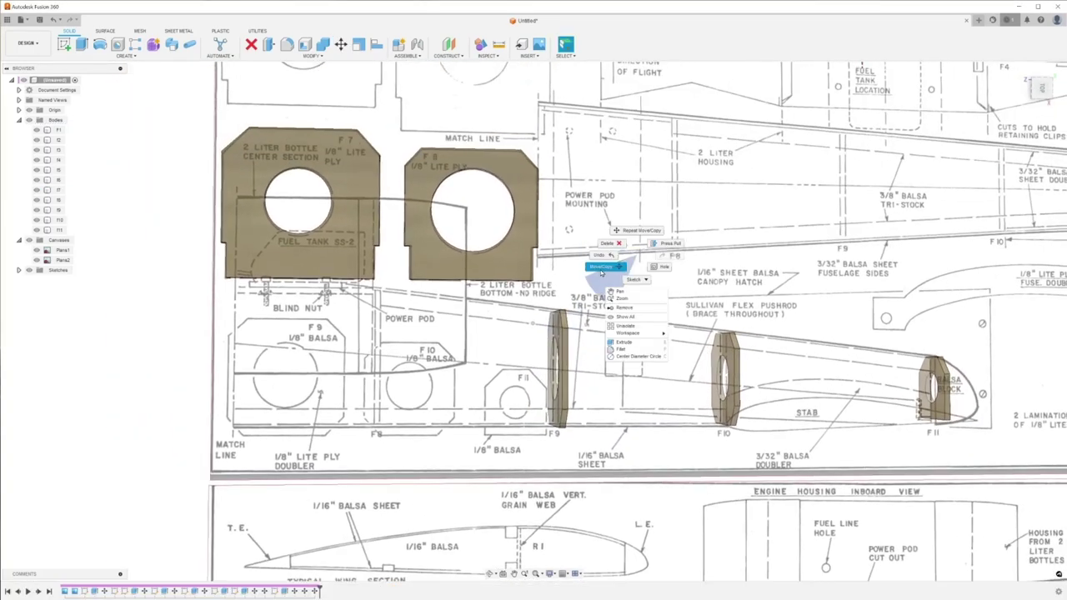
pyautogui.click(533, 251)
pyautogui.click(470, 283)
pyautogui.moveTo(448, 280); pyautogui.dragTo(462, 287)
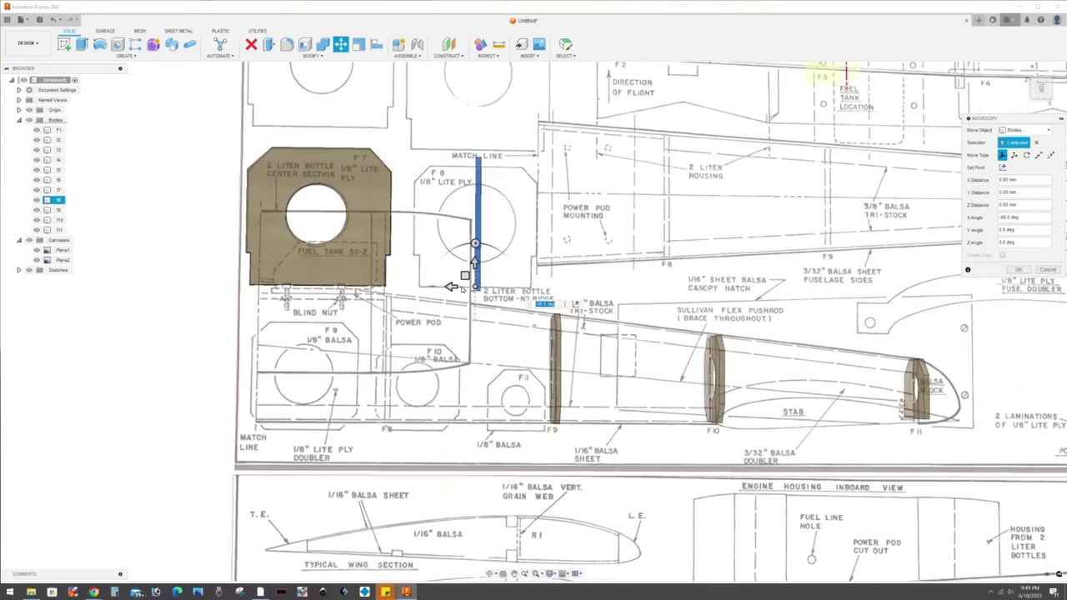
pyautogui.scroll(2, 375, 408)
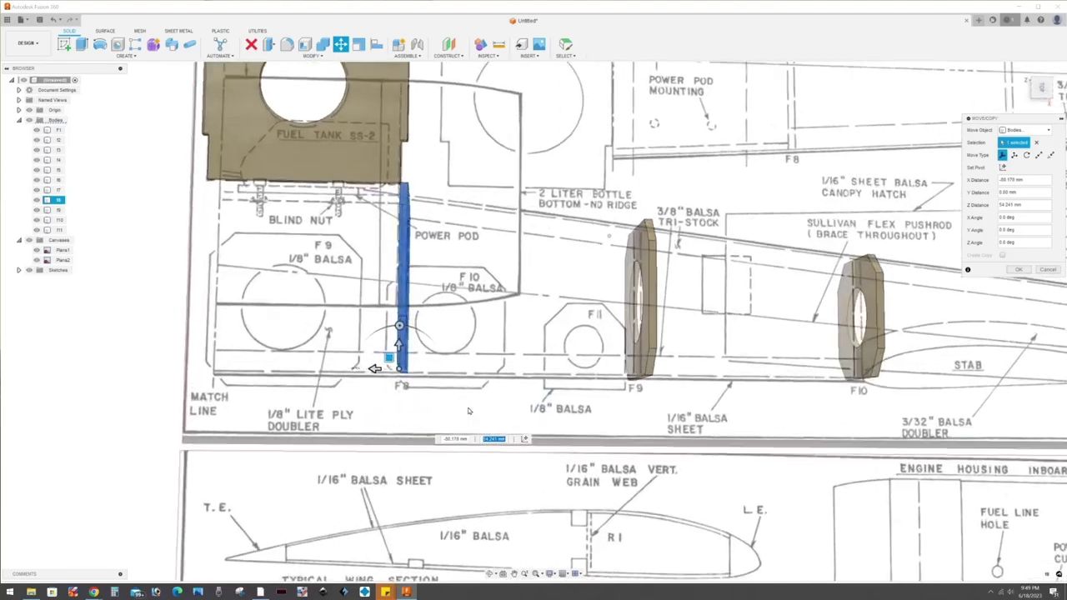
pyautogui.scroll(2, 417, 379)
pyautogui.scroll(1, 429, 392)
pyautogui.scroll(-2, 471, 392)
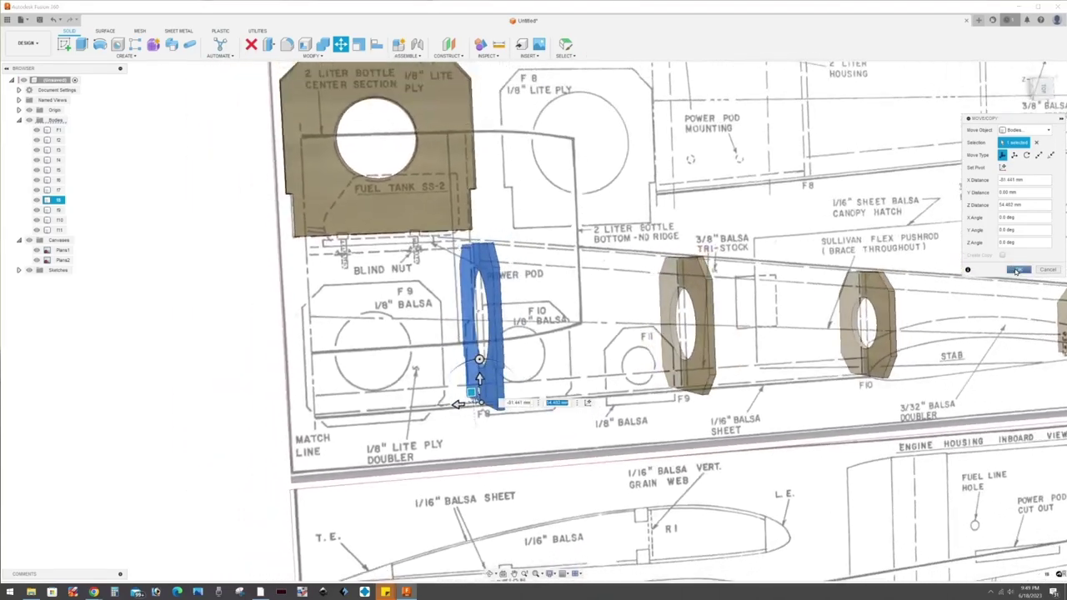
pyautogui.click(1018, 269)
pyautogui.scroll(-2, 894, 238)
pyautogui.scroll(-1, 894, 238)
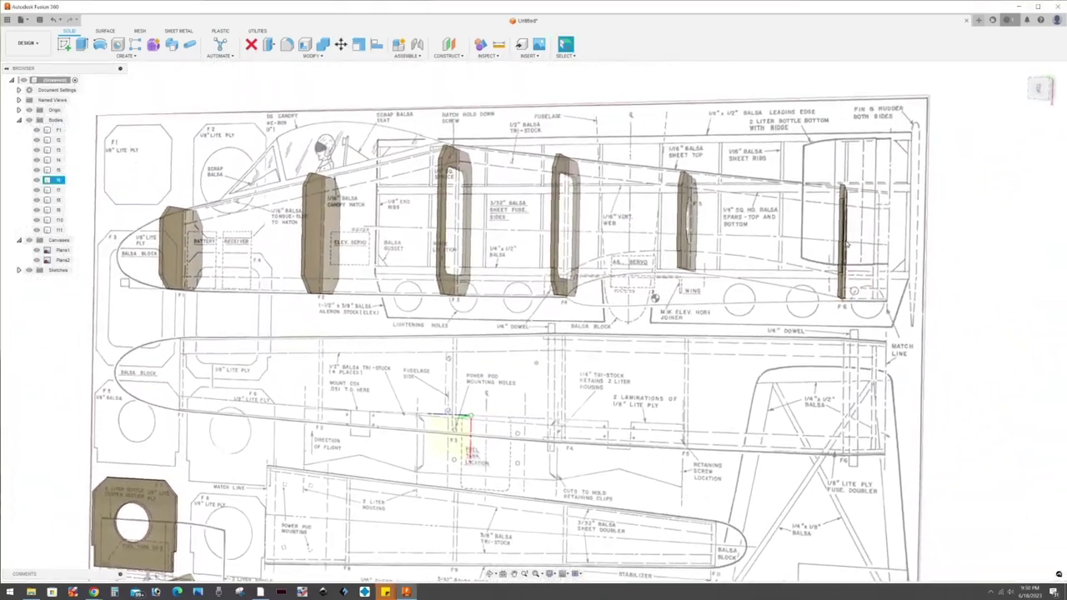
pyautogui.moveTo(500, 433); pyautogui.dragTo(667, 250, button='middle')
pyautogui.scroll(2, 652, 323)
pyautogui.scroll(2, 652, 323)
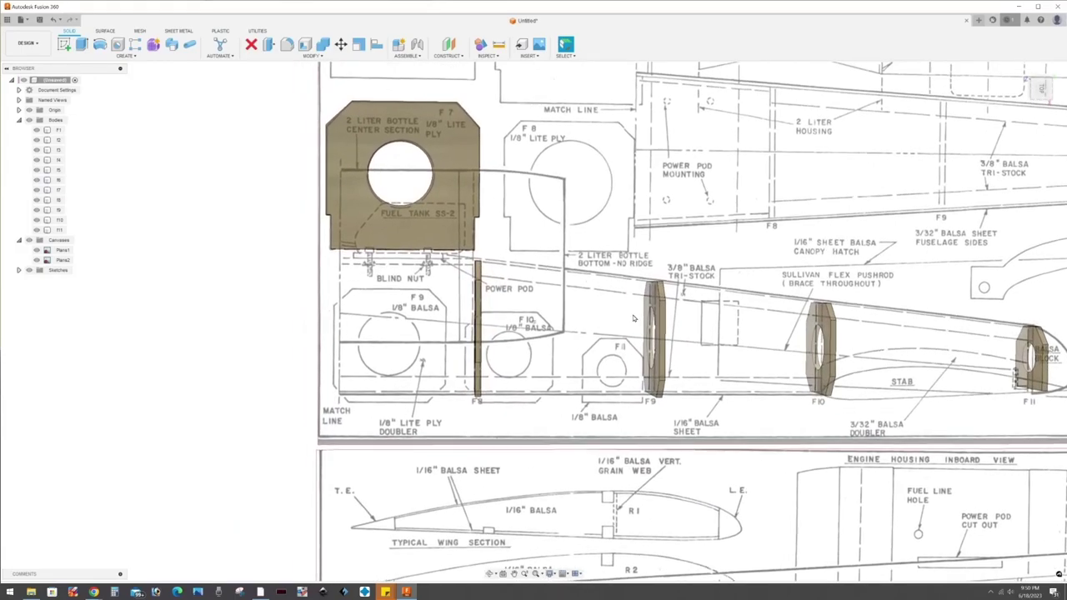
pyautogui.scroll(-3, 633, 318)
pyautogui.scroll(2, 633, 319)
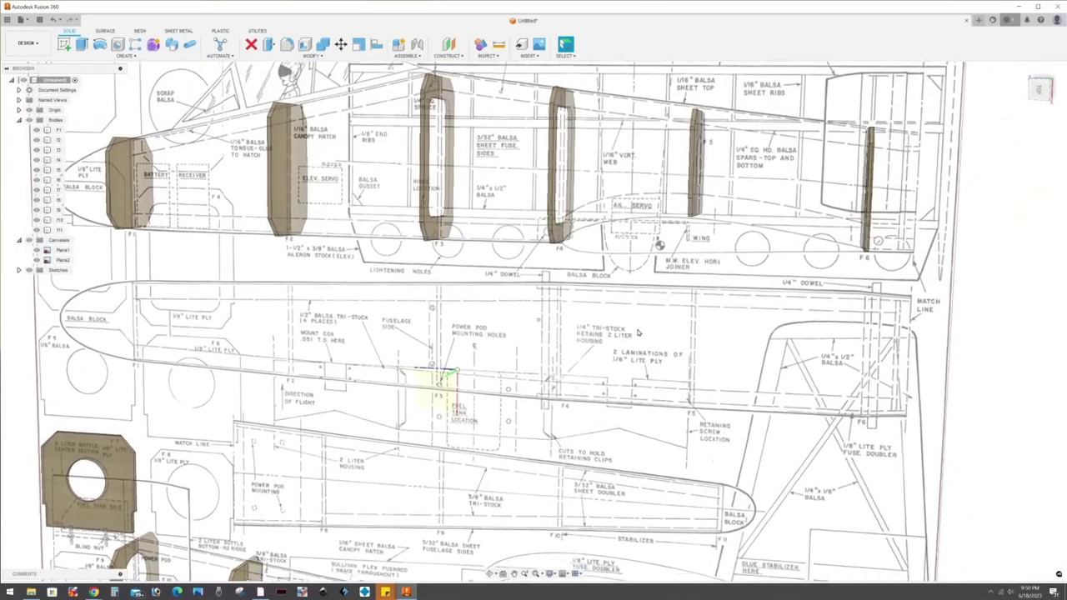